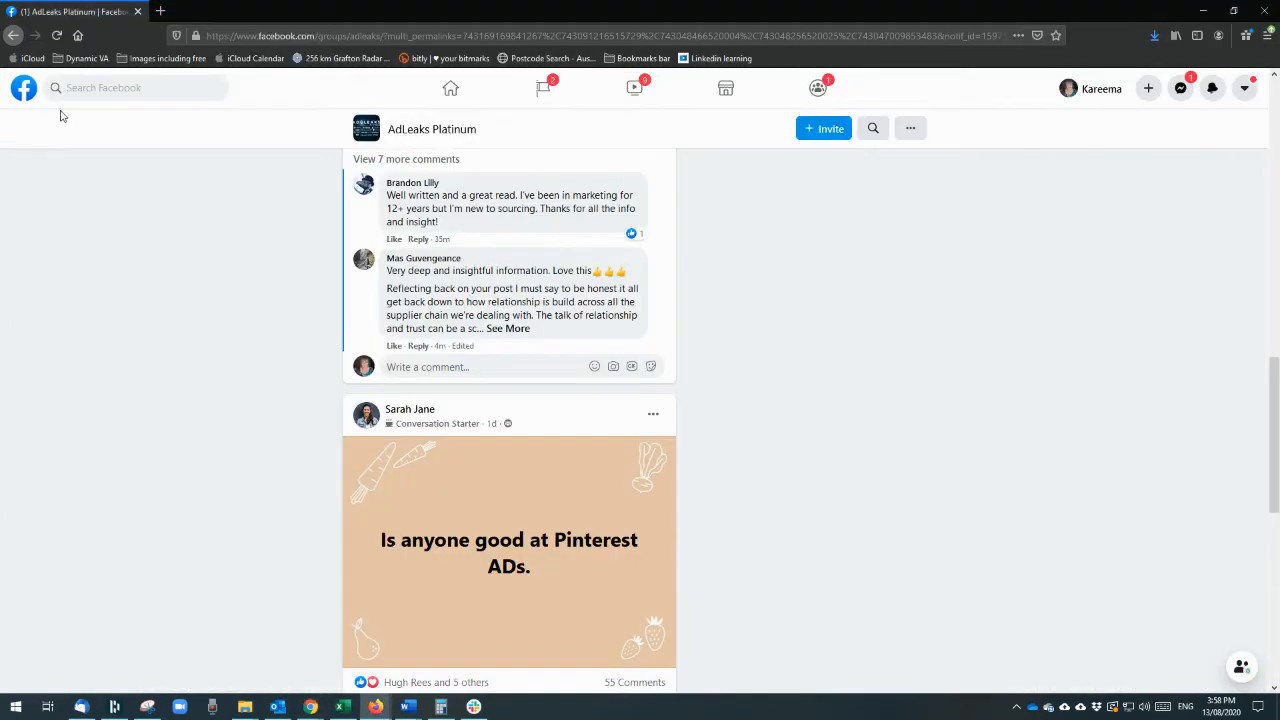
Switch from Firefox to Chrome and open the K9 Fun & Games site's front page in a new tab.
left_click(2, 7)
left_click(1206, 14)
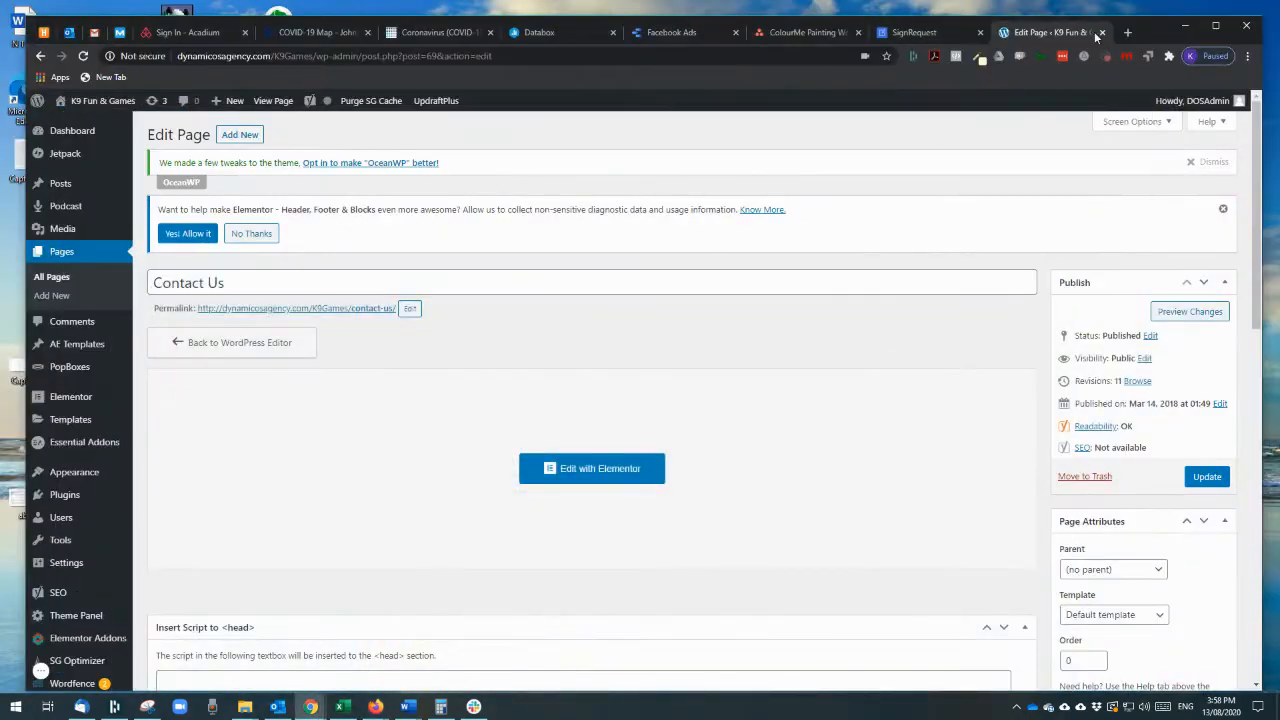
left_click_drag(1143, 30, 1148, 16)
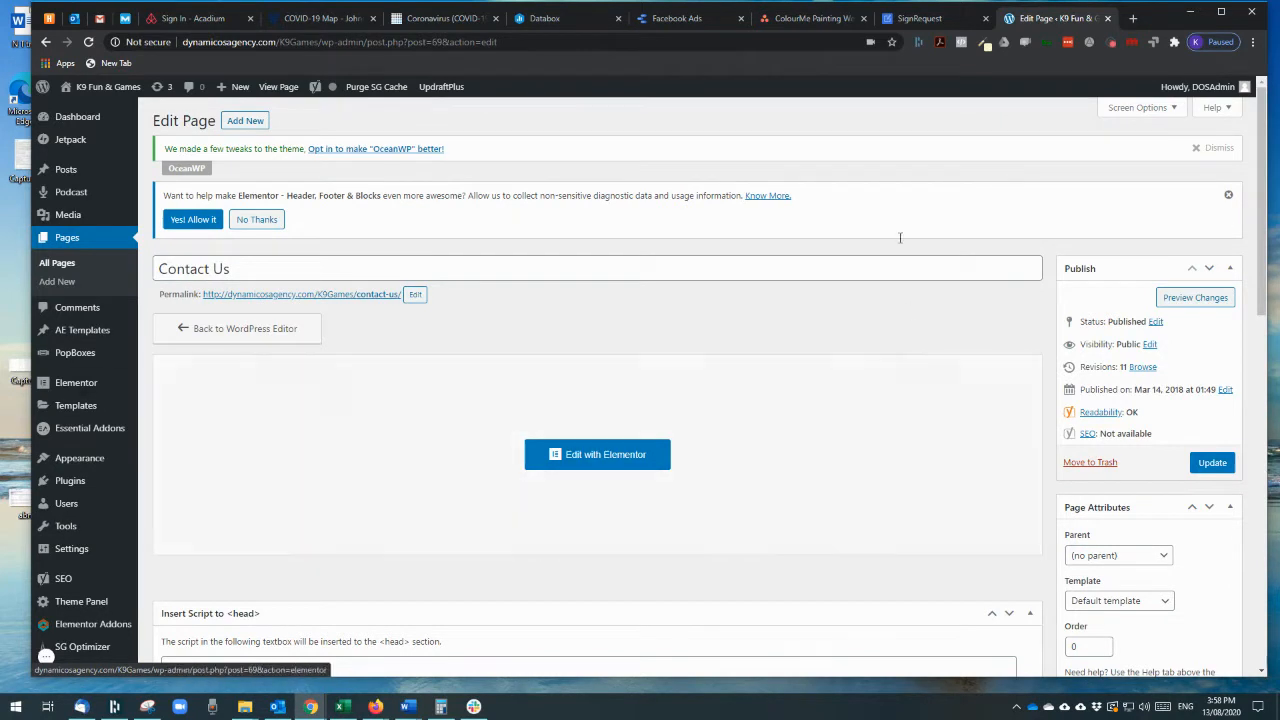
right_click(118, 91)
left_click(180, 104)
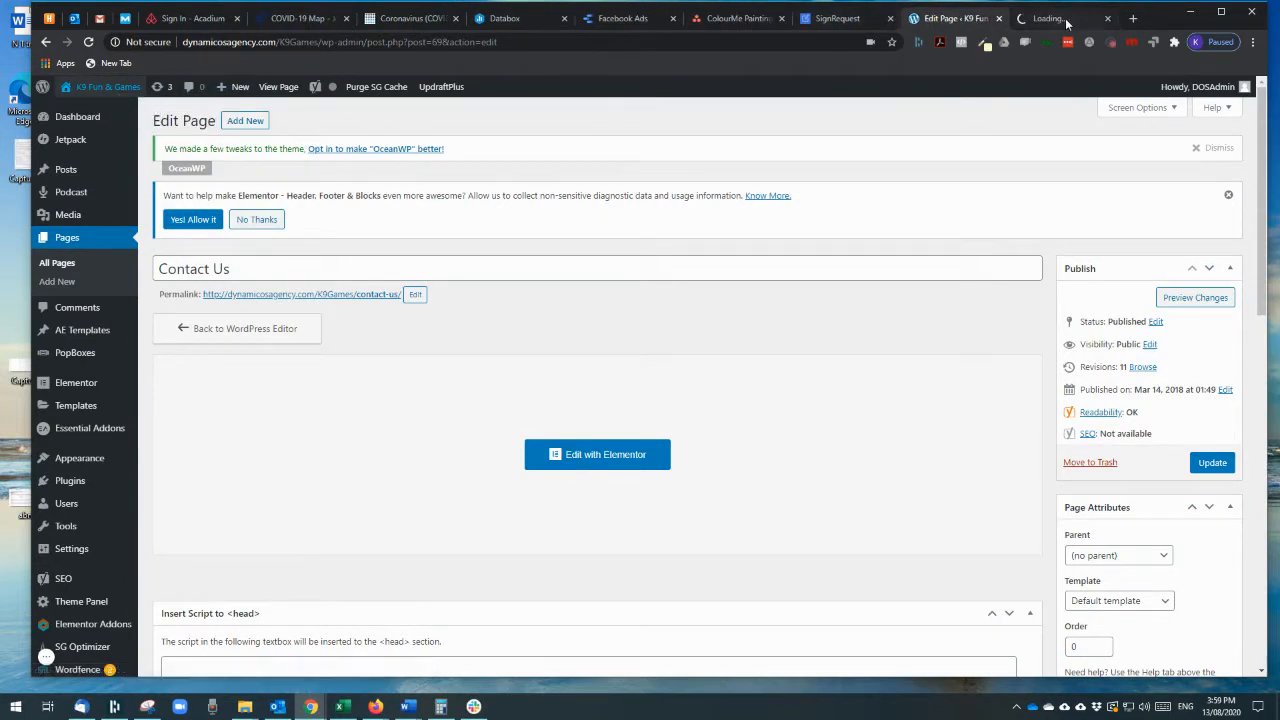
key("ctrl+Tab")
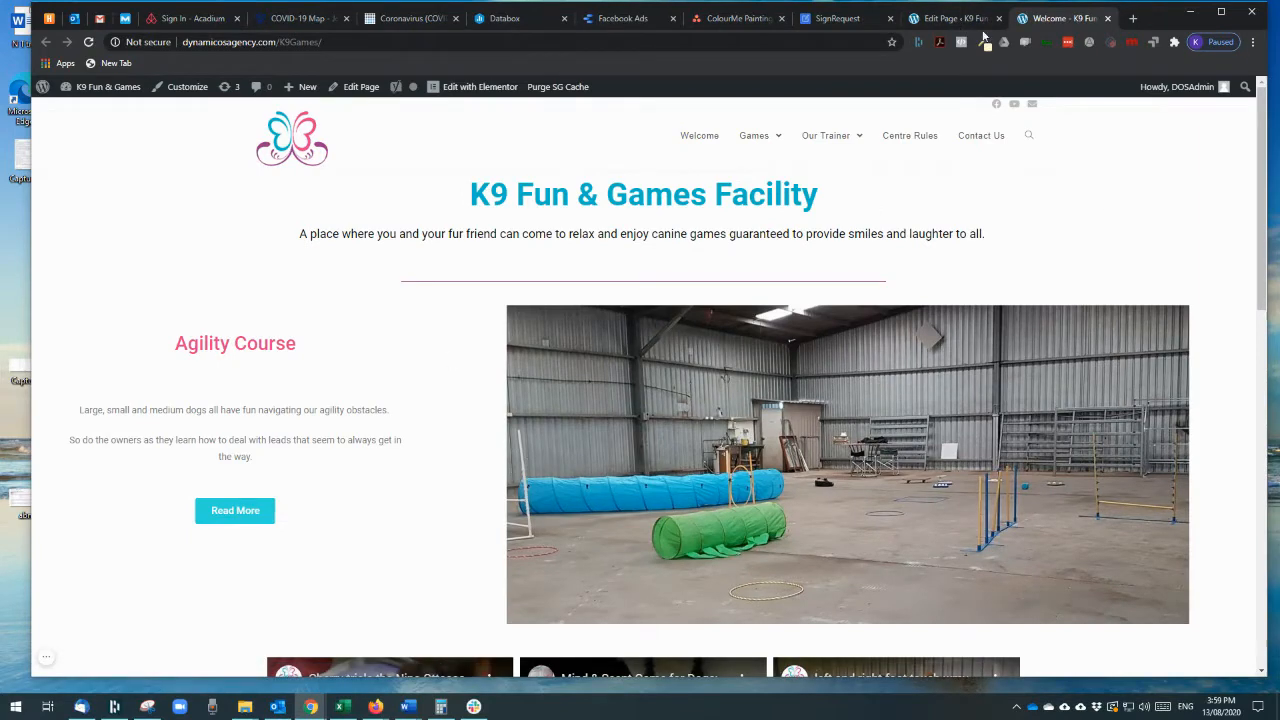
Return to the WordPress admin and check the installed themes to identify the active one.
left_click(955, 18)
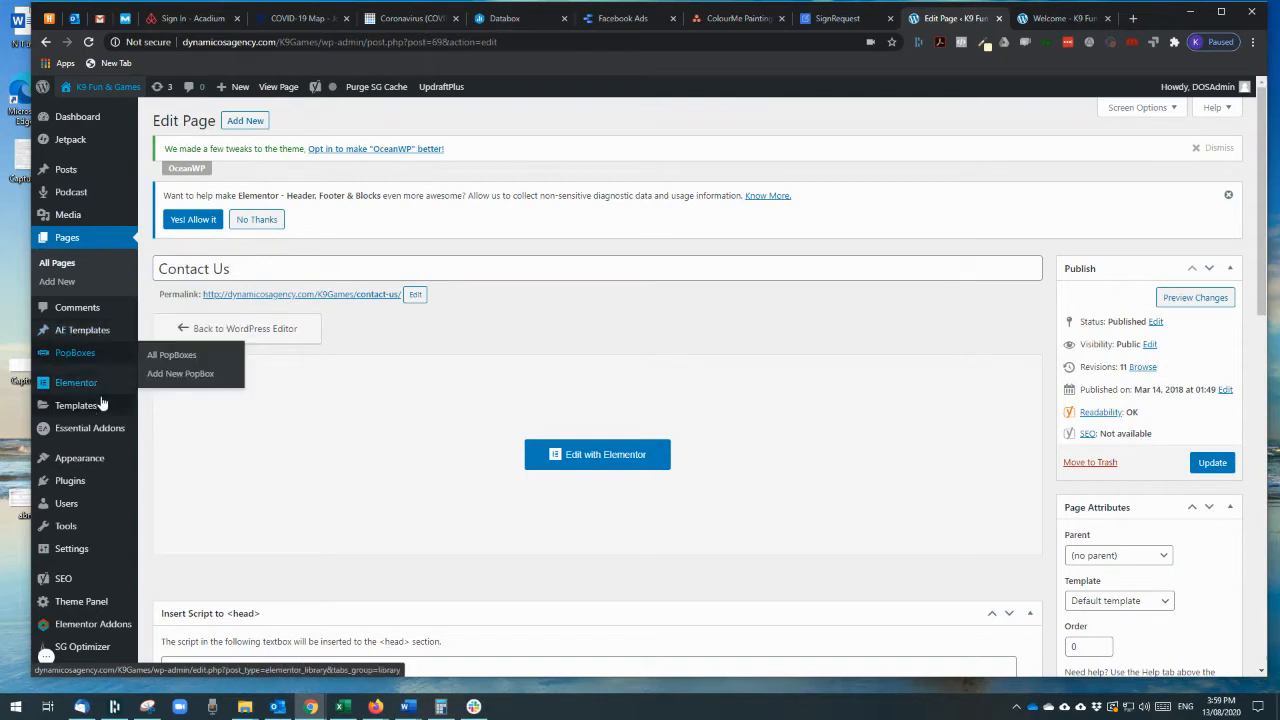
mouse_move(92, 466)
left_click(165, 462)
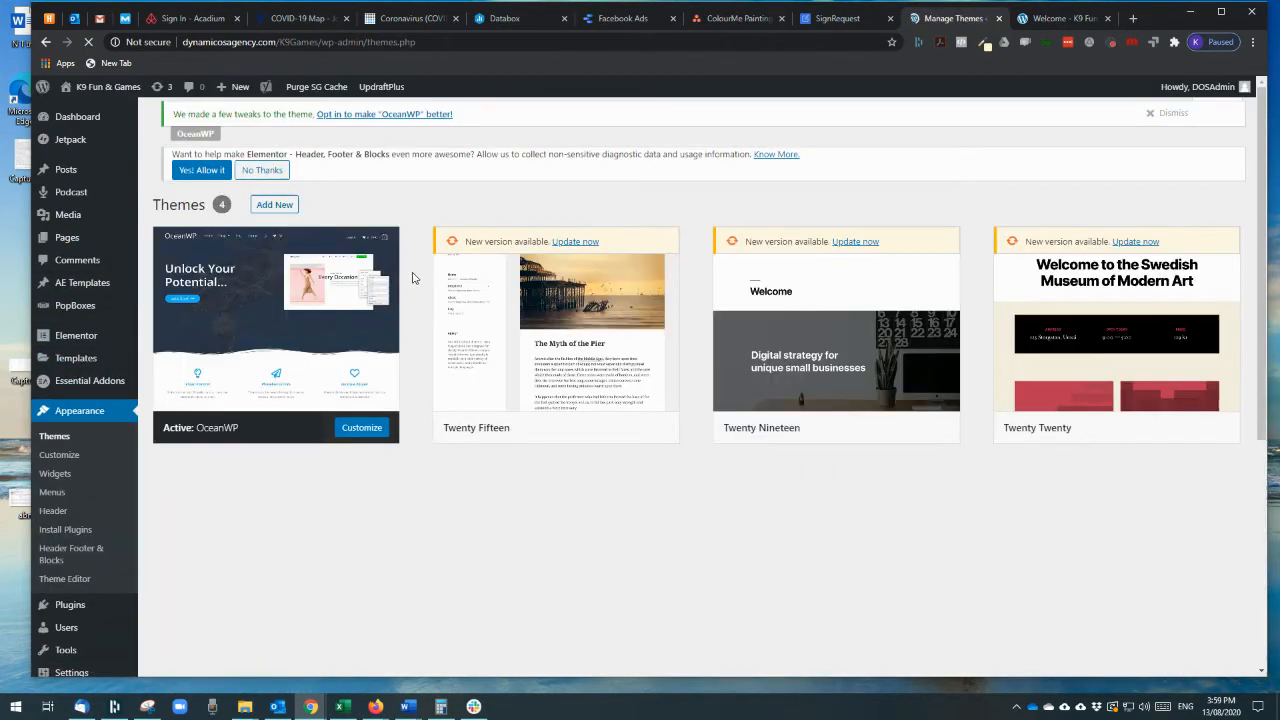
scroll(380, 250, "down", 2)
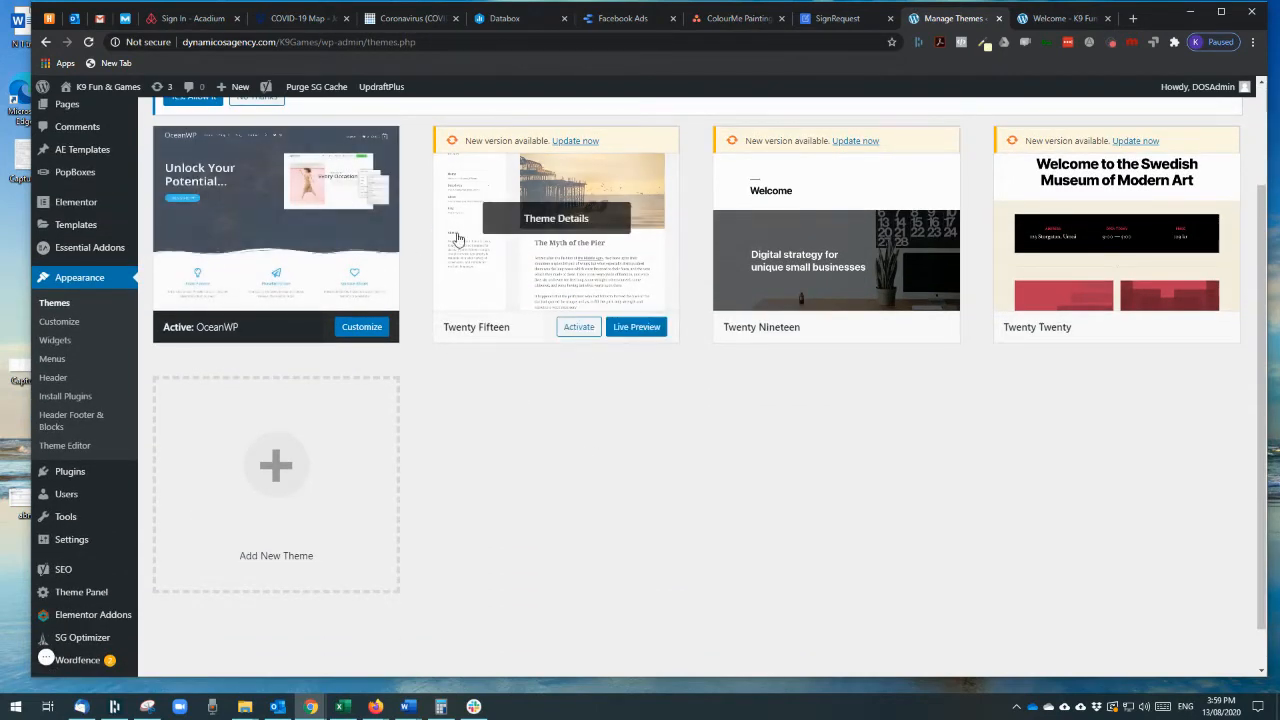
scroll(626, 350, "up", 1)
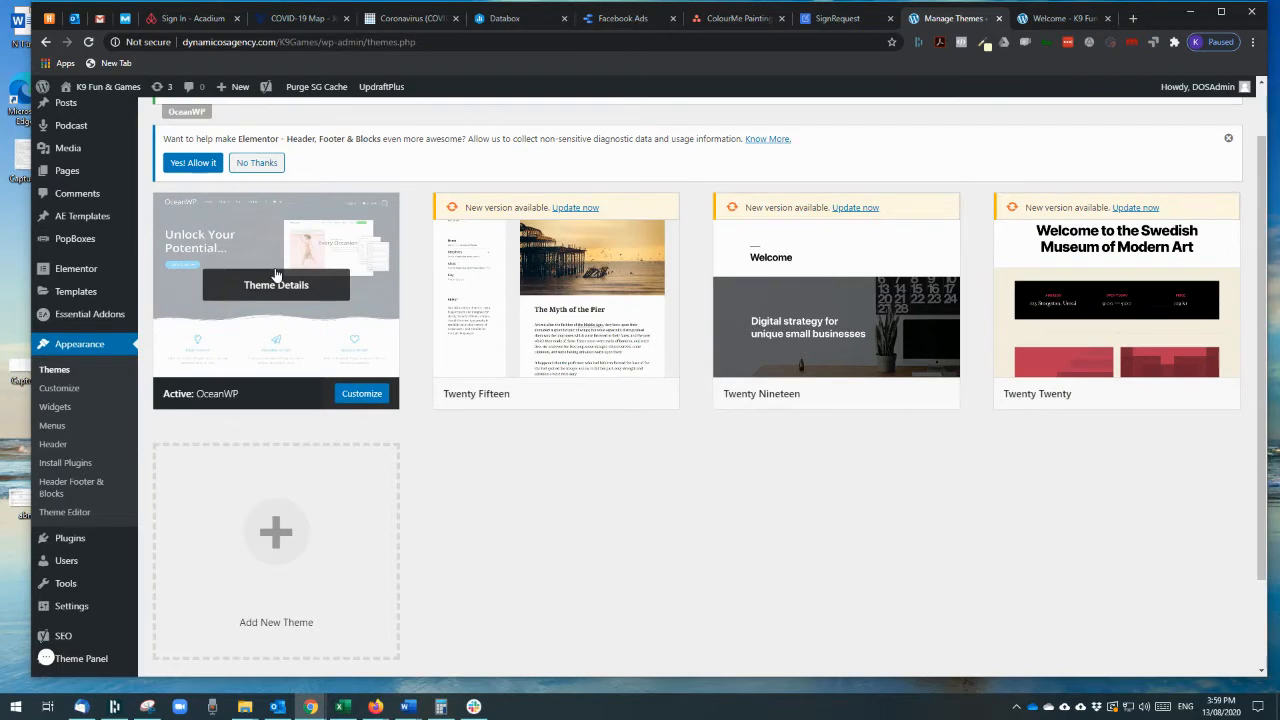
scroll(276, 275, "up", 1)
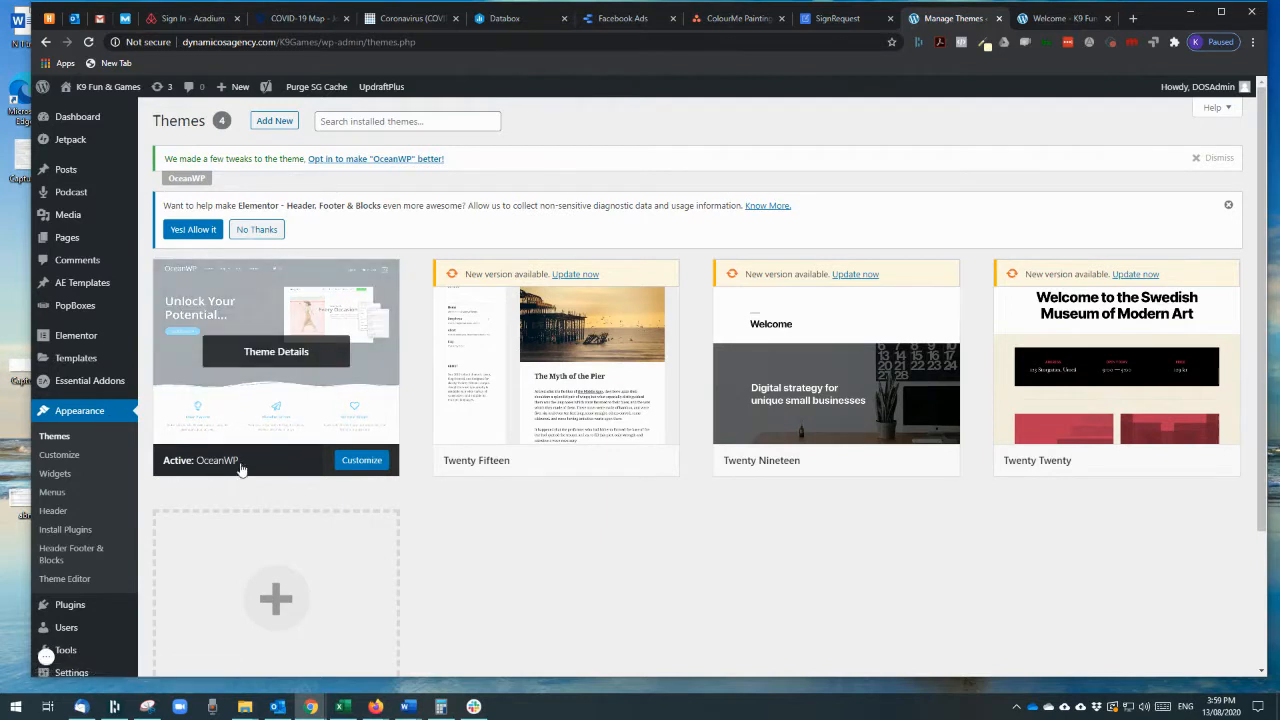
left_click_drag(240, 462, 180, 468)
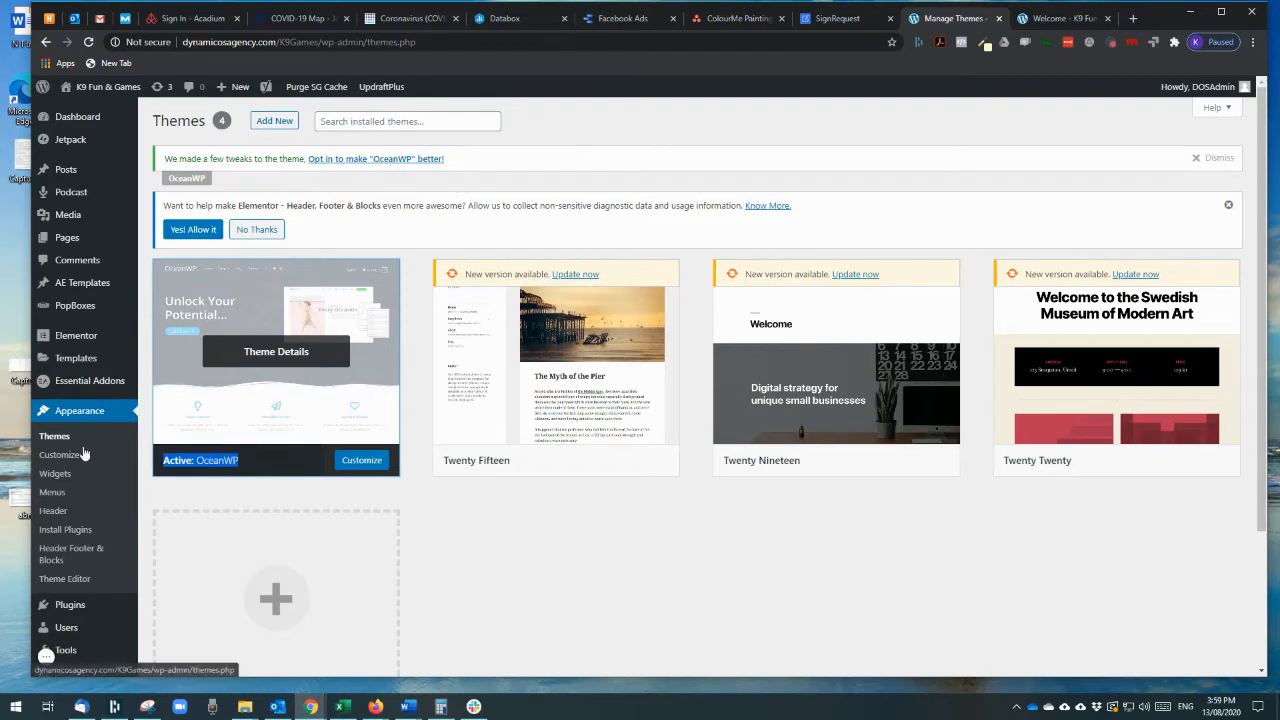
Open the installed plugins list and review the plugins, including the UpdraftPlus backup and Wordfence security entries.
scroll(90, 440, "down", 3)
mouse_move(82, 480)
scroll(82, 480, "up", 3)
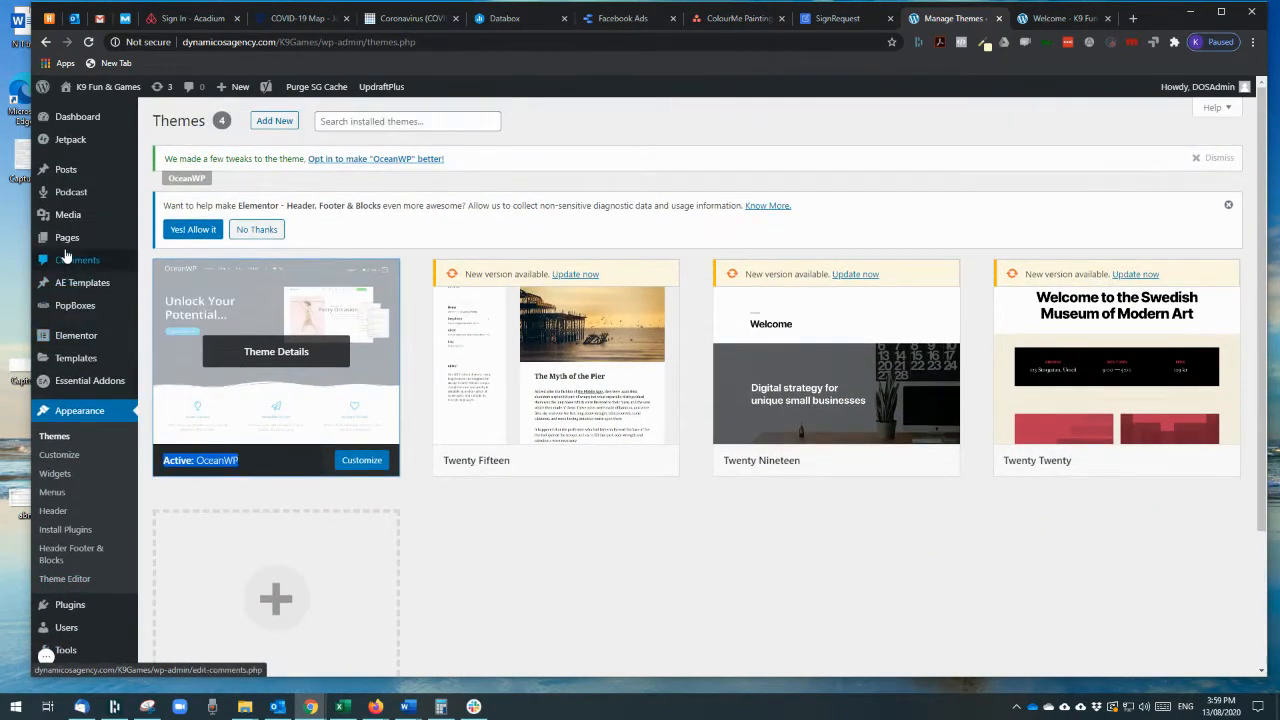
scroll(100, 383, "down", 3)
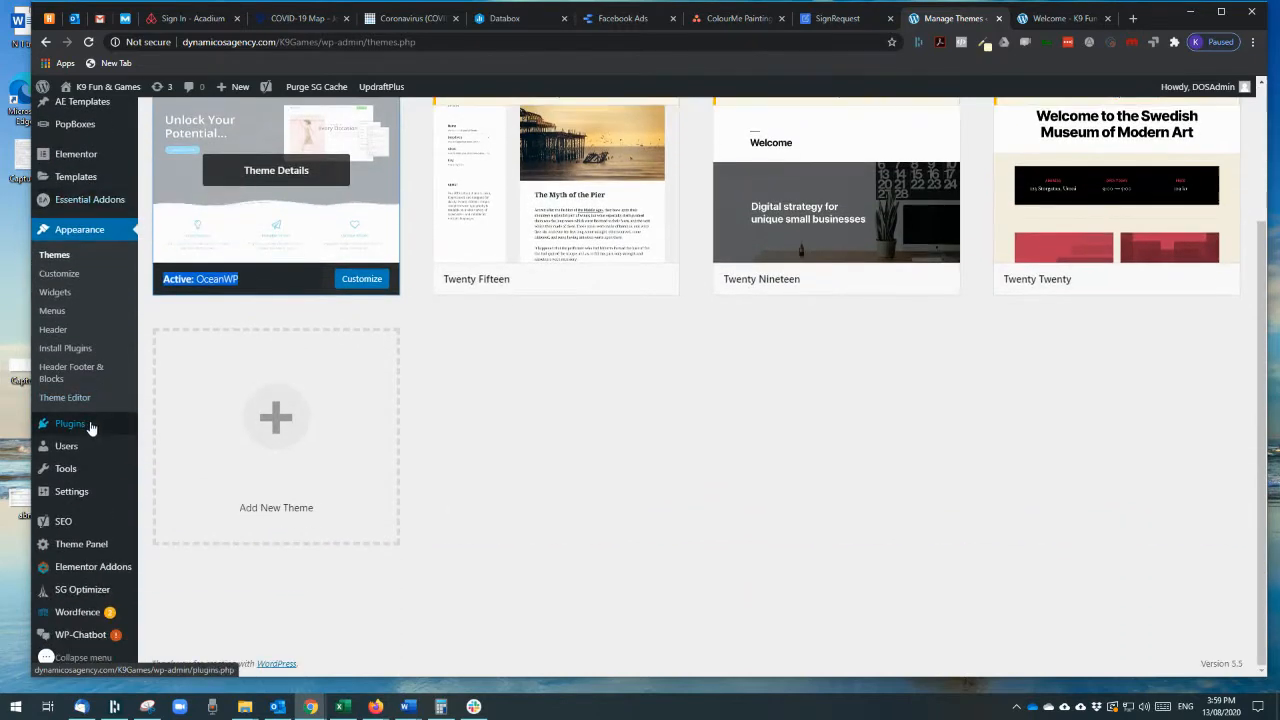
left_click(312, 344)
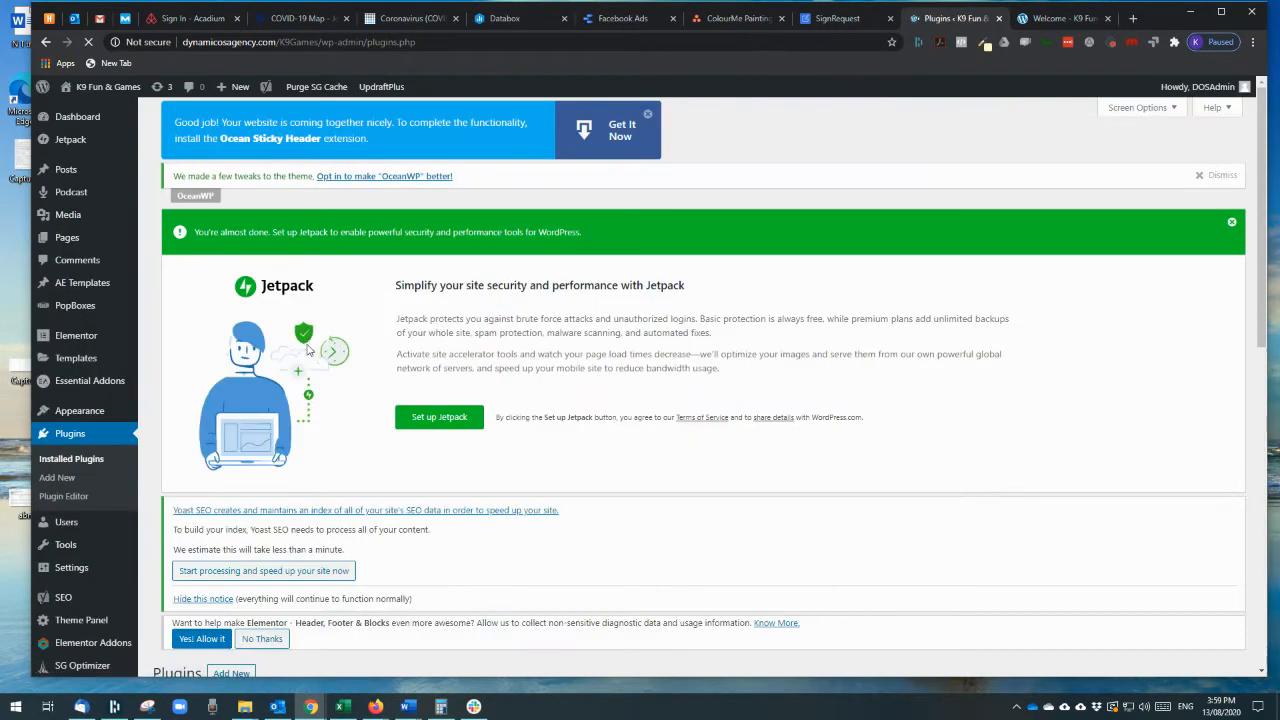
scroll(567, 364, "down", 4)
scroll(567, 364, "down", 2)
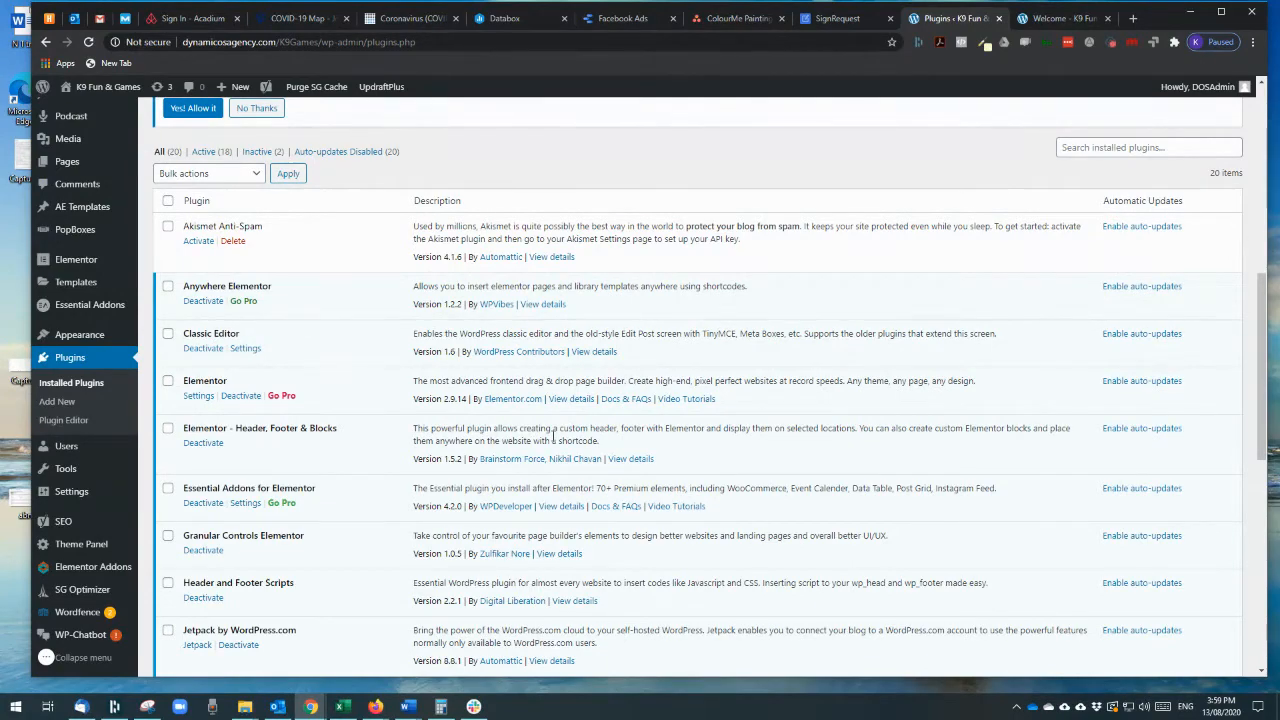
scroll(392, 413, "down", 2)
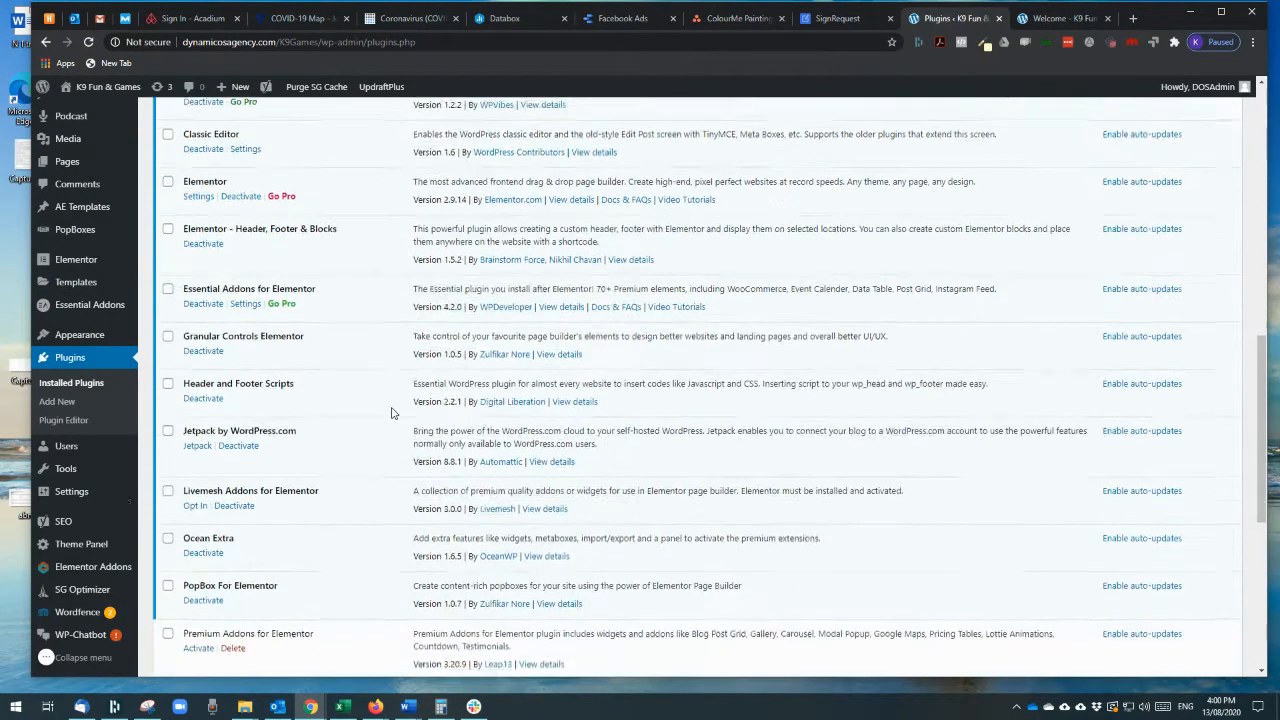
scroll(318, 352, "up", 3)
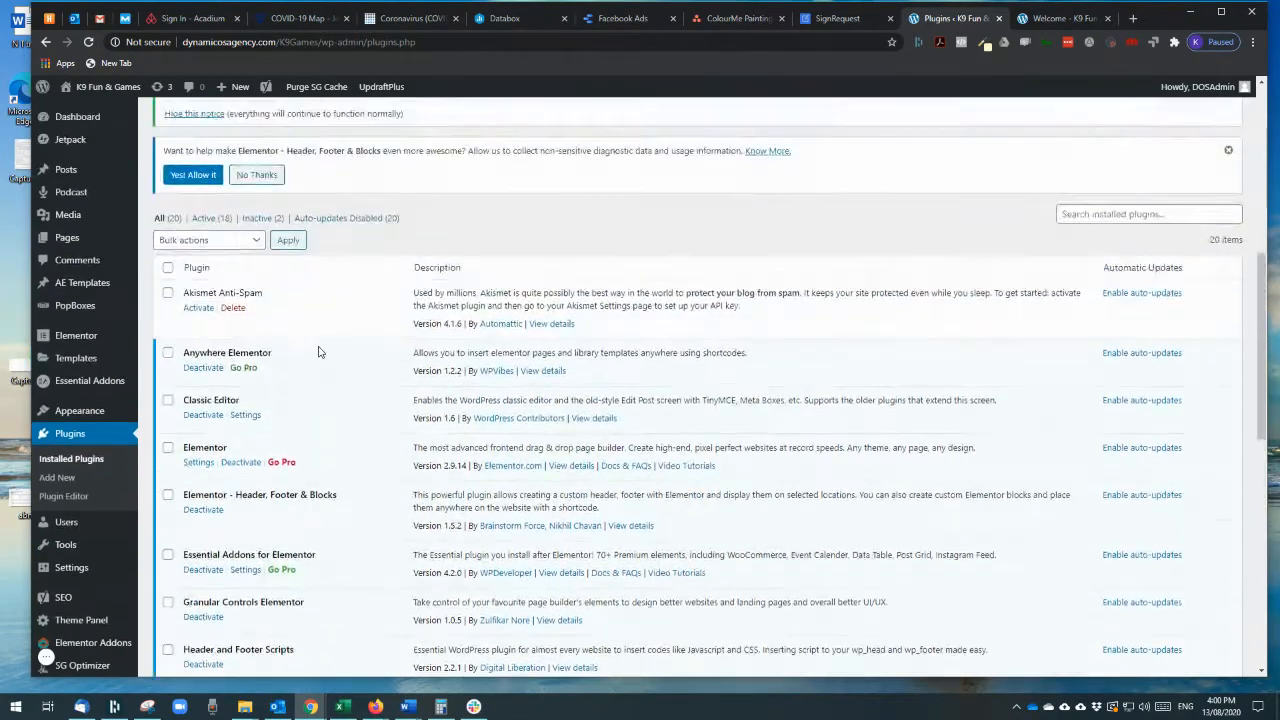
scroll(318, 352, "down", 5)
scroll(318, 352, "down", 3)
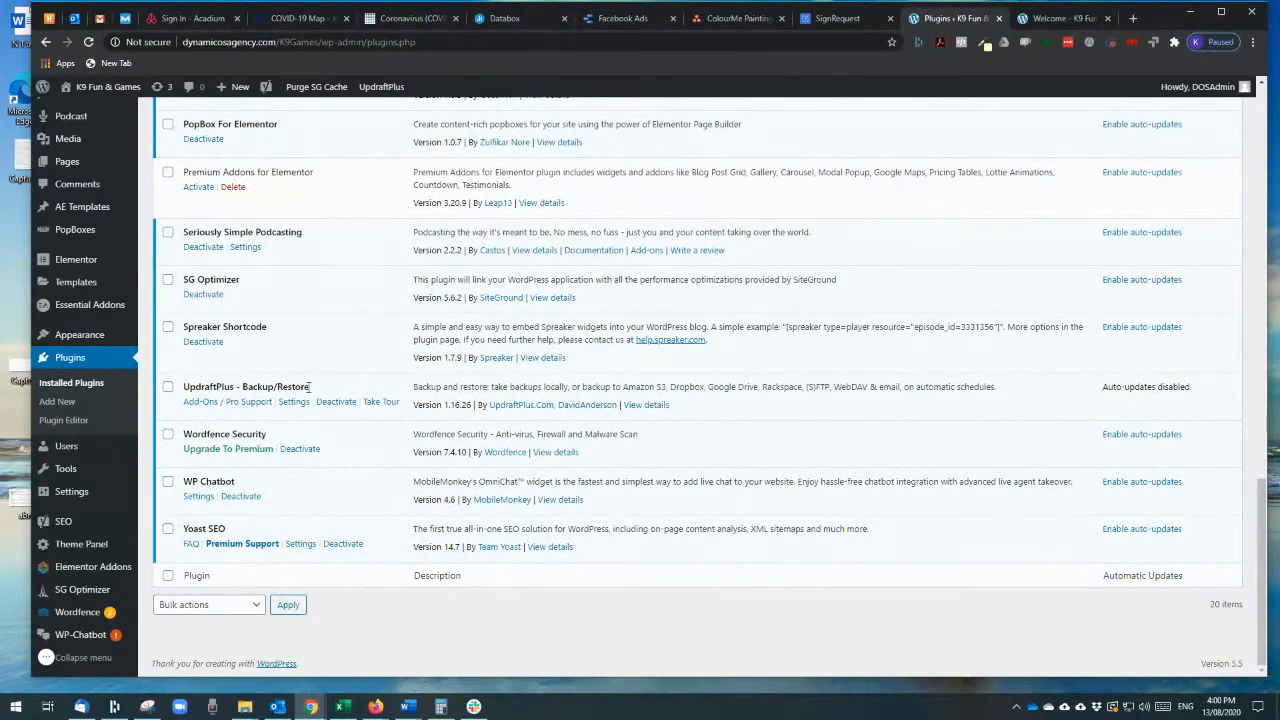
left_click_drag(310, 388, 184, 392)
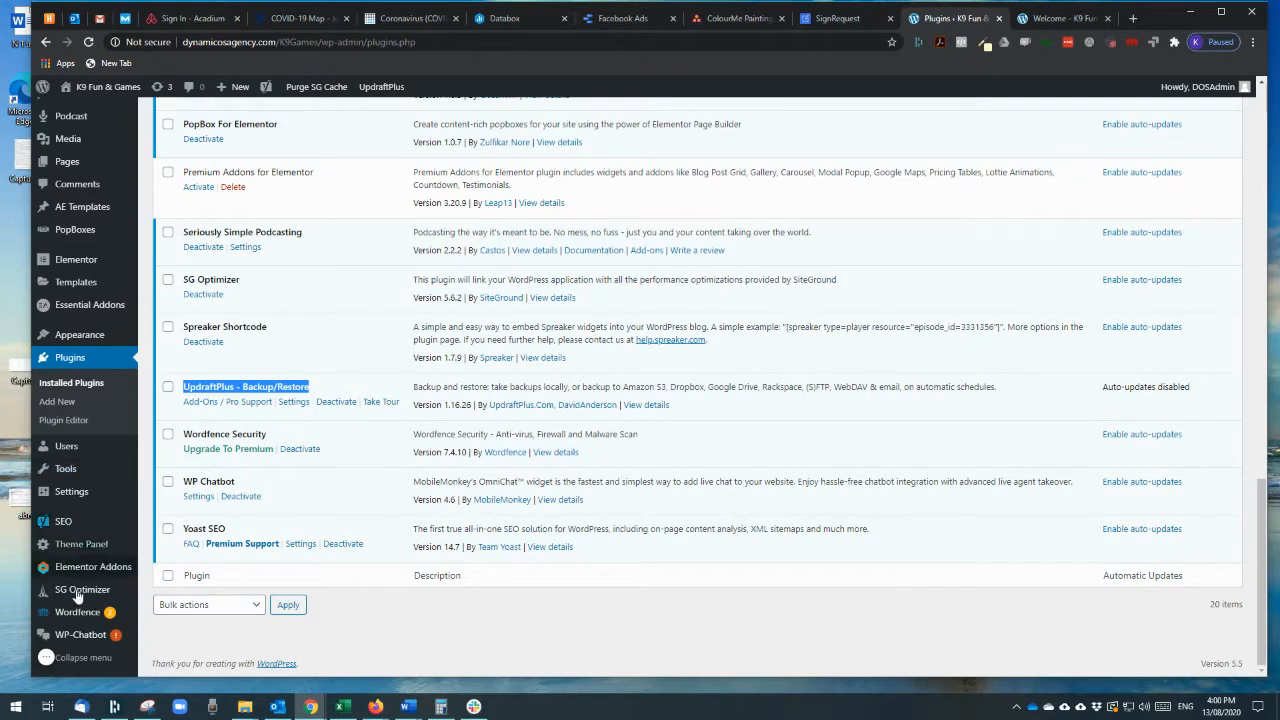
mouse_move(70, 614)
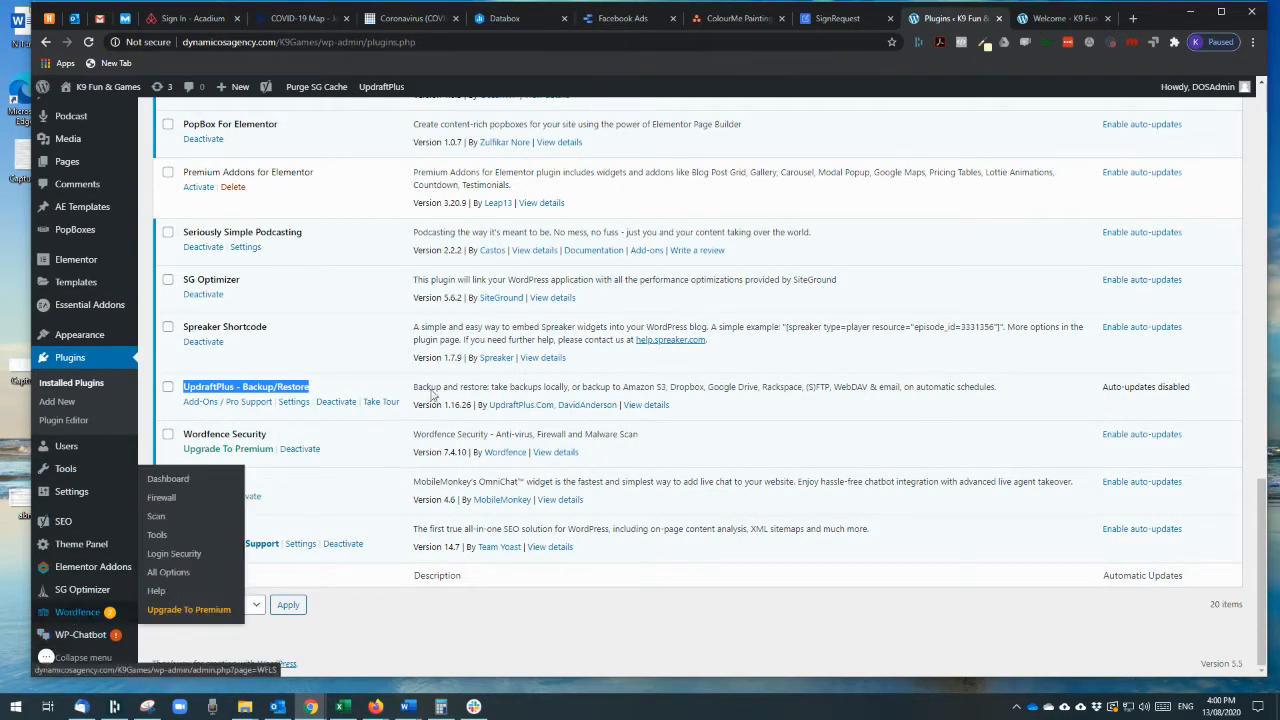
scroll(432, 393, "up", 3)
scroll(432, 393, "up", 2)
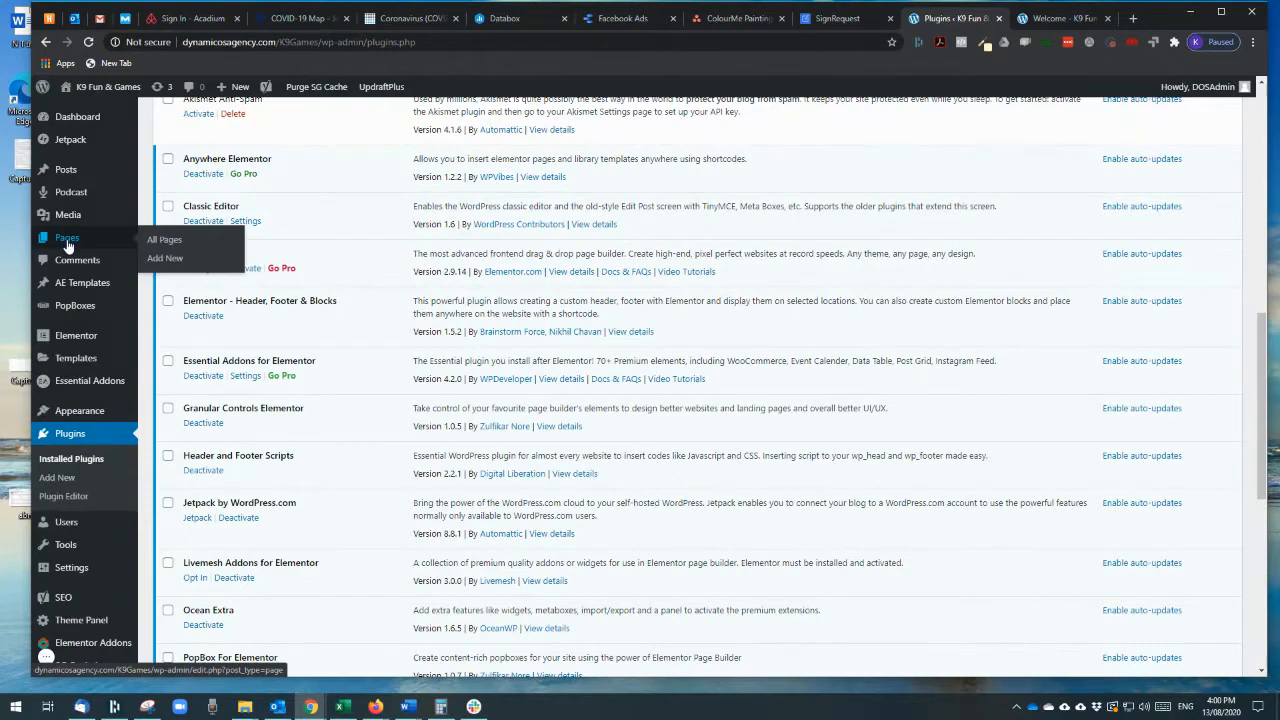
Open the Welcome front page from the pages list for editing with Elementor.
left_click(68, 246)
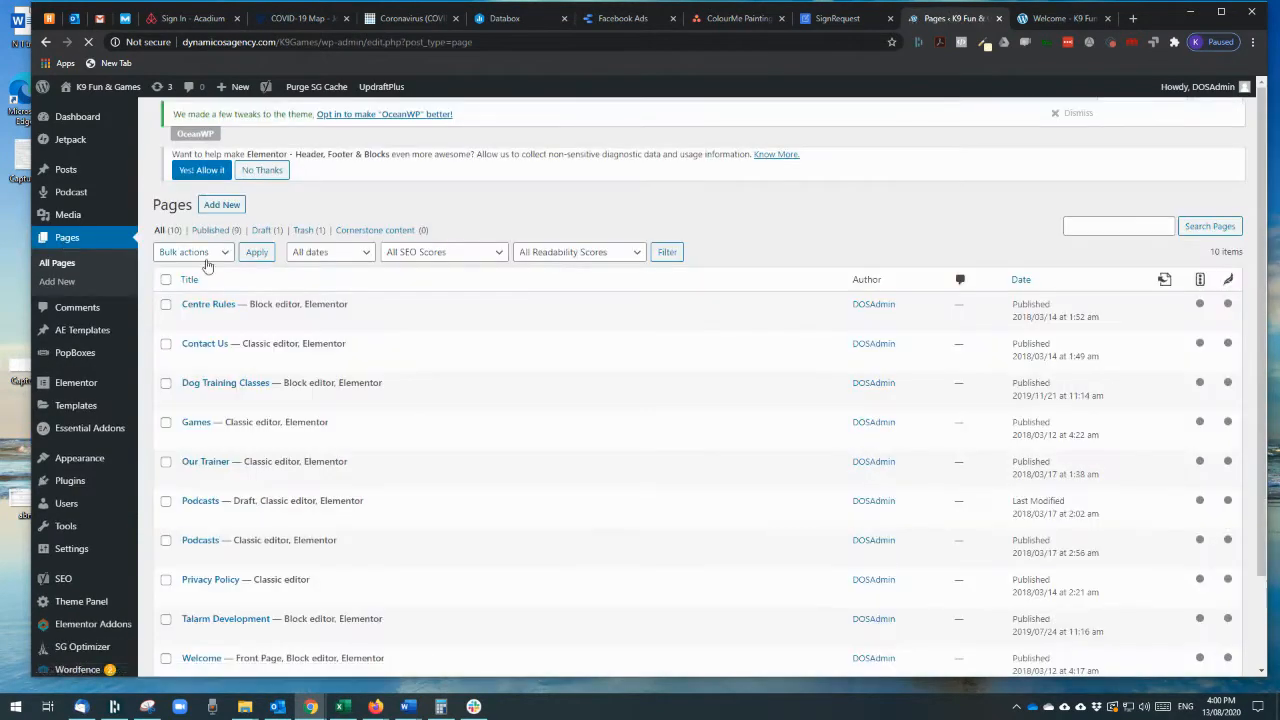
scroll(343, 372, "down", 1)
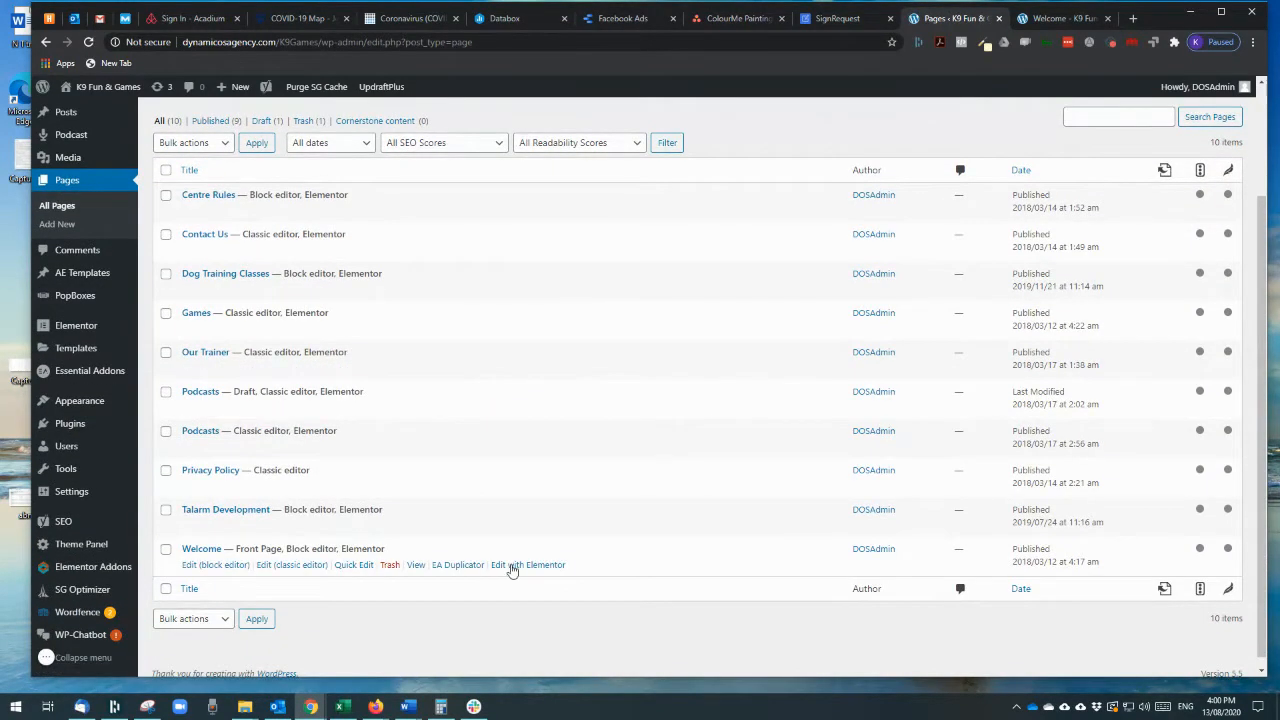
left_click(512, 566)
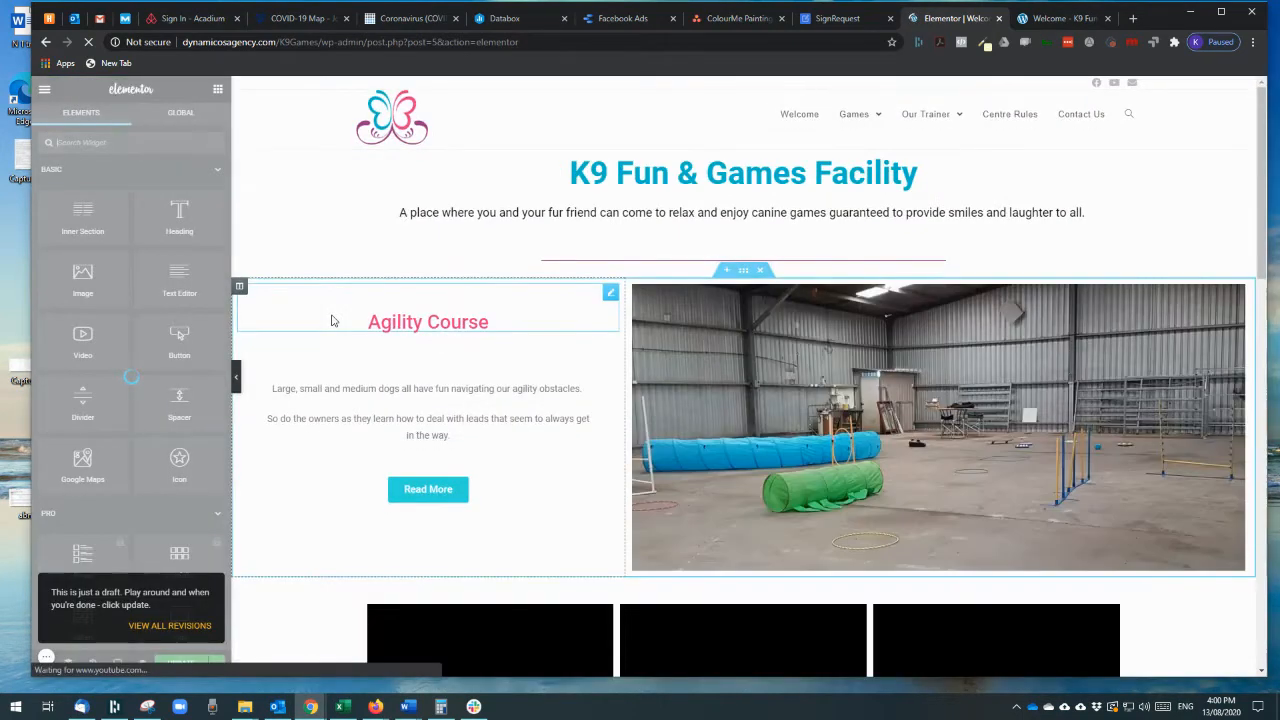
Move the Agility Course section below the row of three videos.
scroll(591, 240, "down", 2)
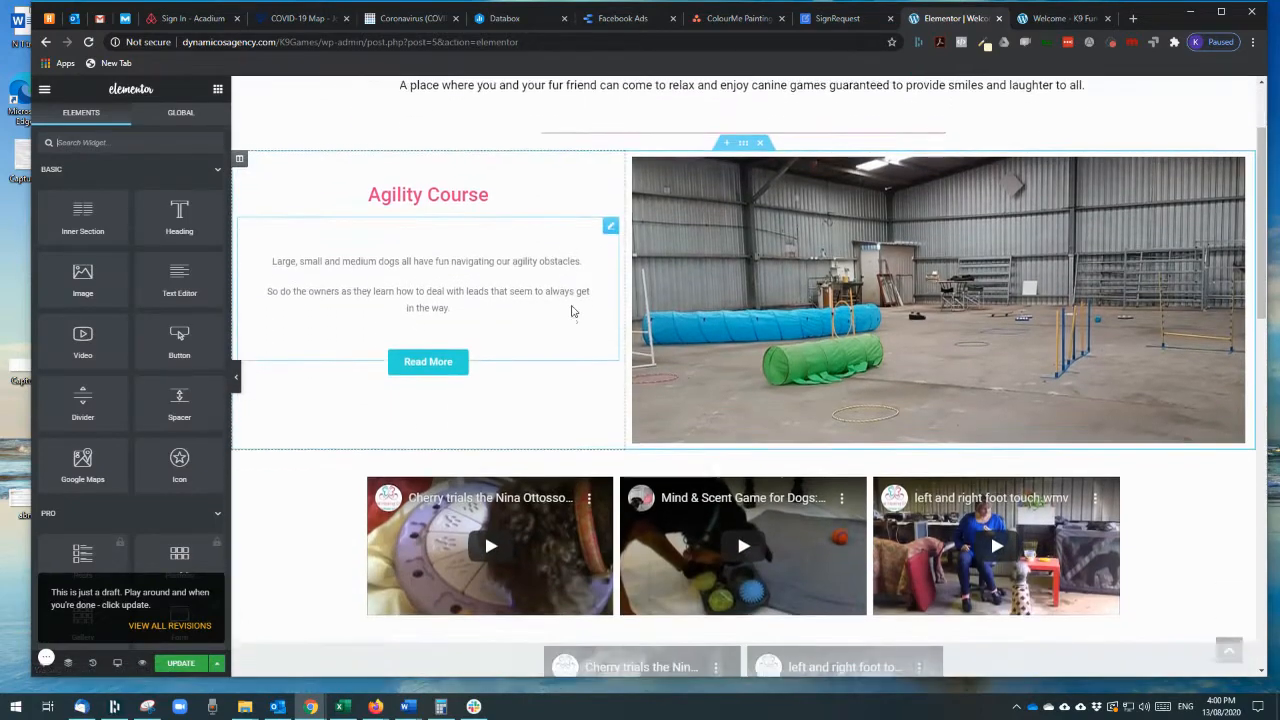
scroll(742, 271, "up", 2)
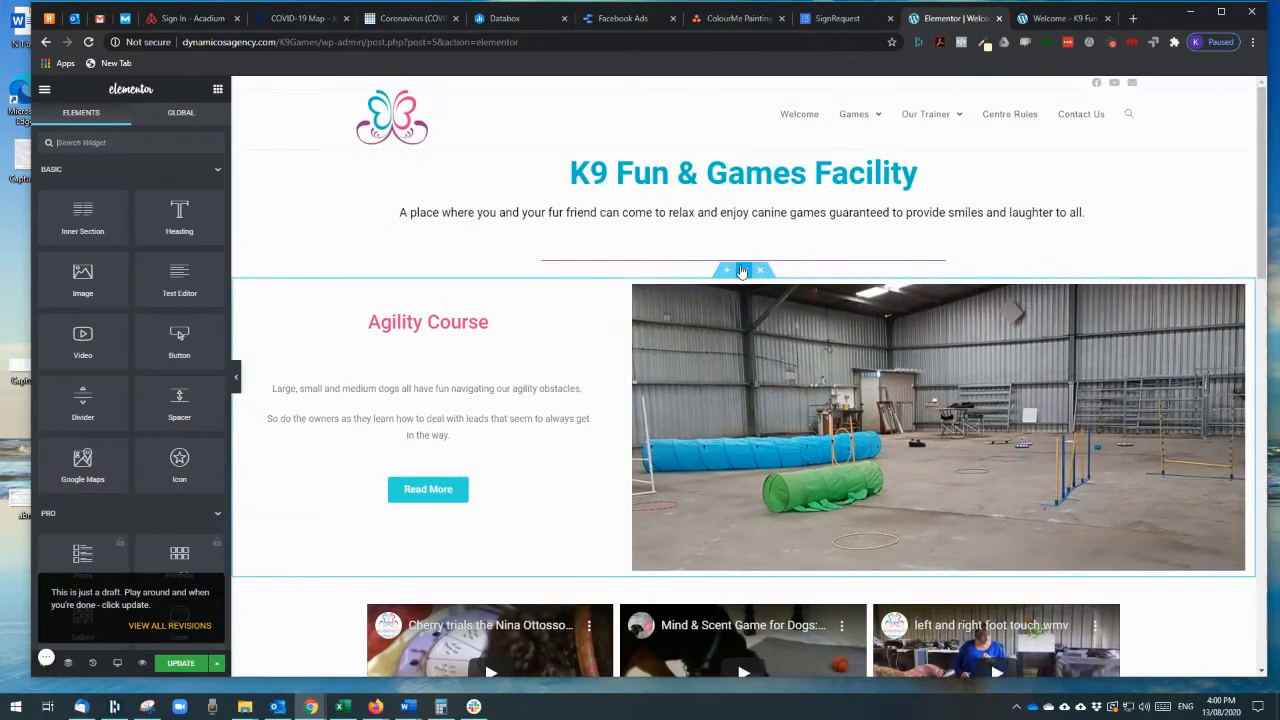
left_click_drag(742, 271, 743, 497)
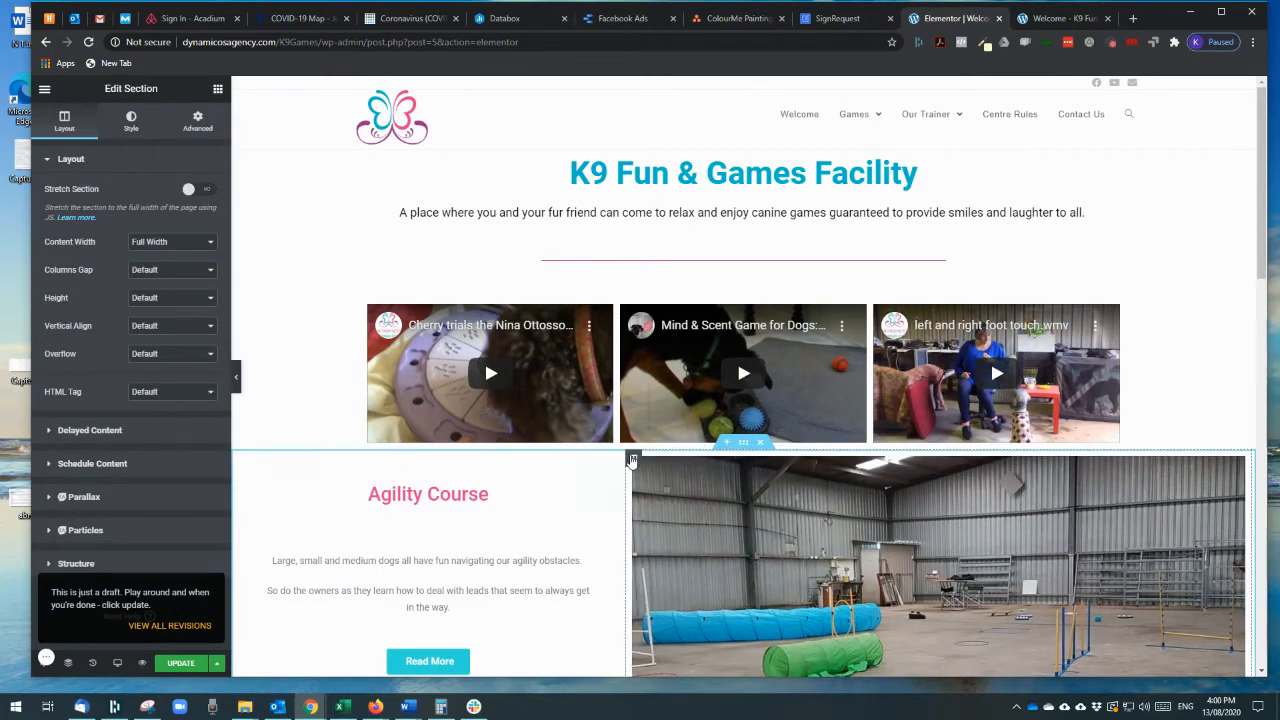
Duplicate the image column in the Agility Course section and delete the duplicate.
right_click(632, 459)
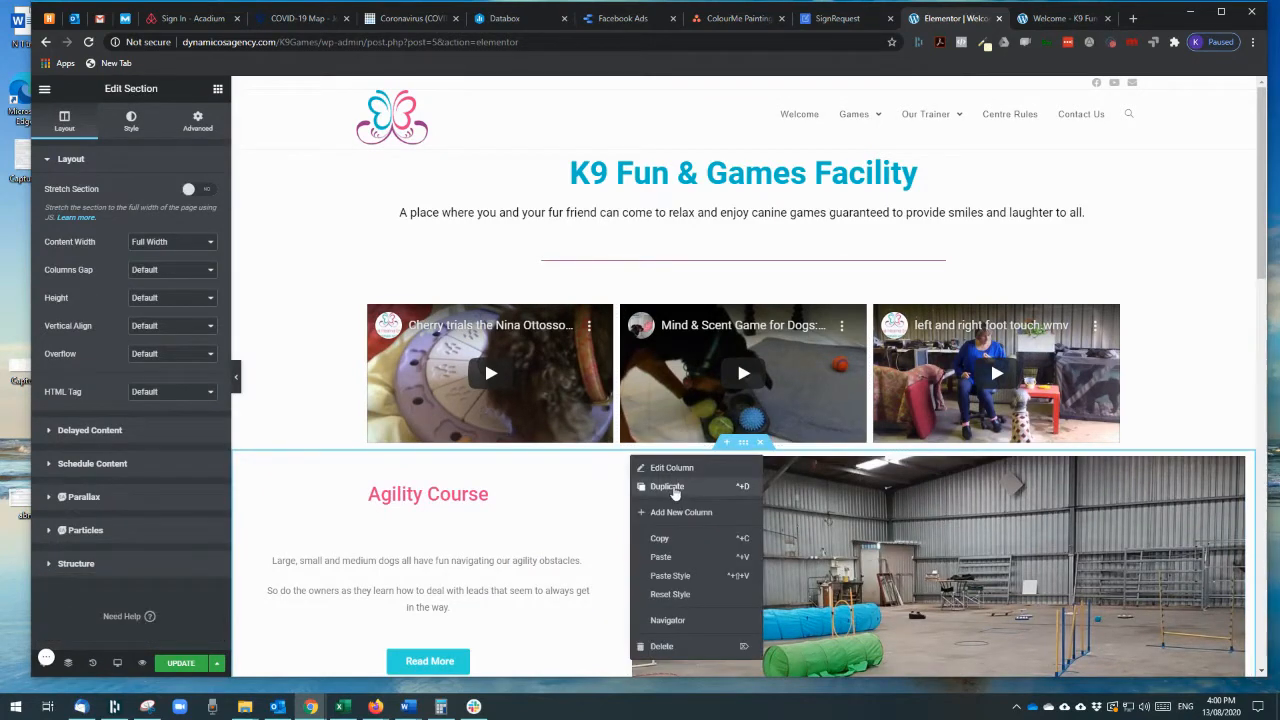
left_click(667, 487)
right_click(922, 462)
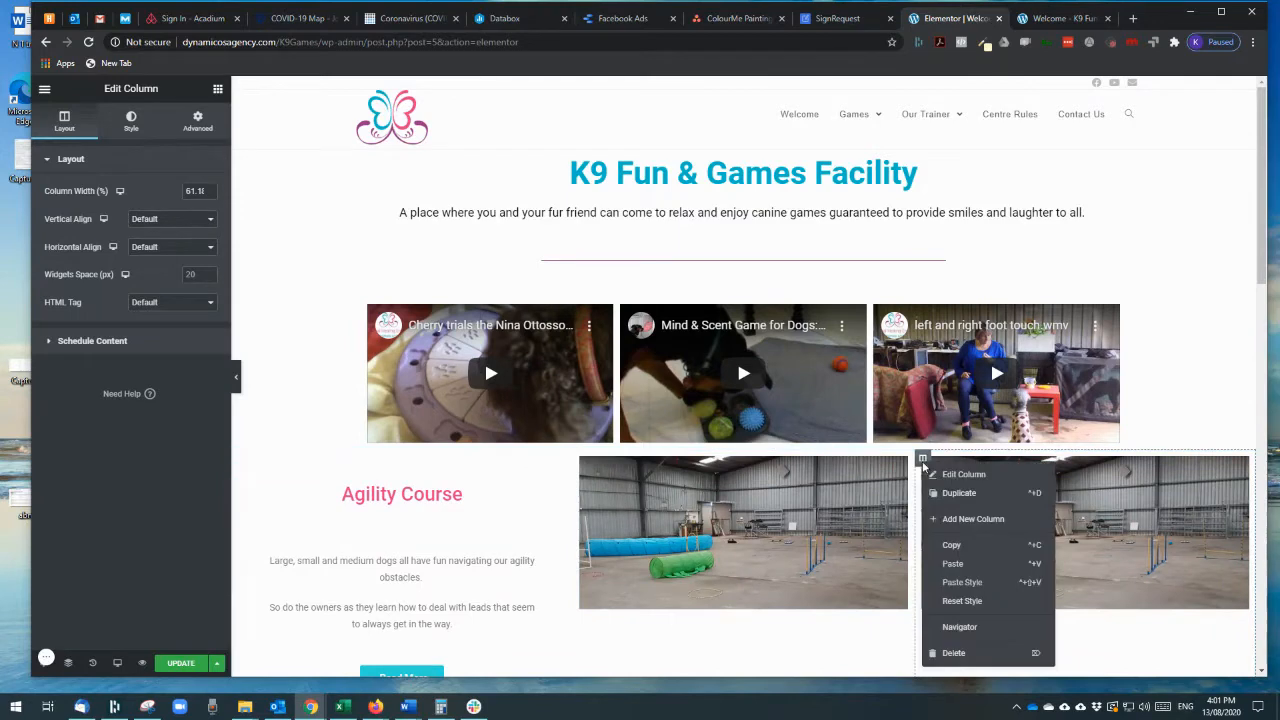
left_click(953, 652)
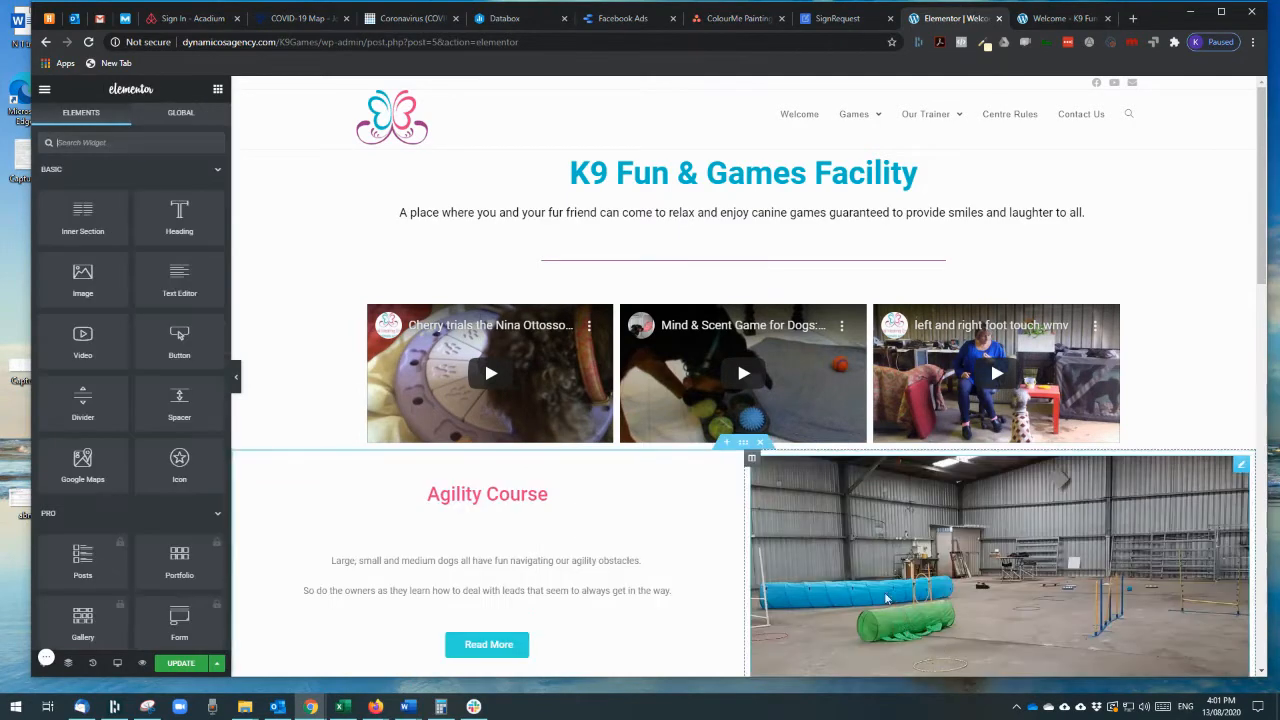
Replace the Agility Course section's warehouse image with an outdoor photo from the media library and review it on the page.
left_click(886, 598)
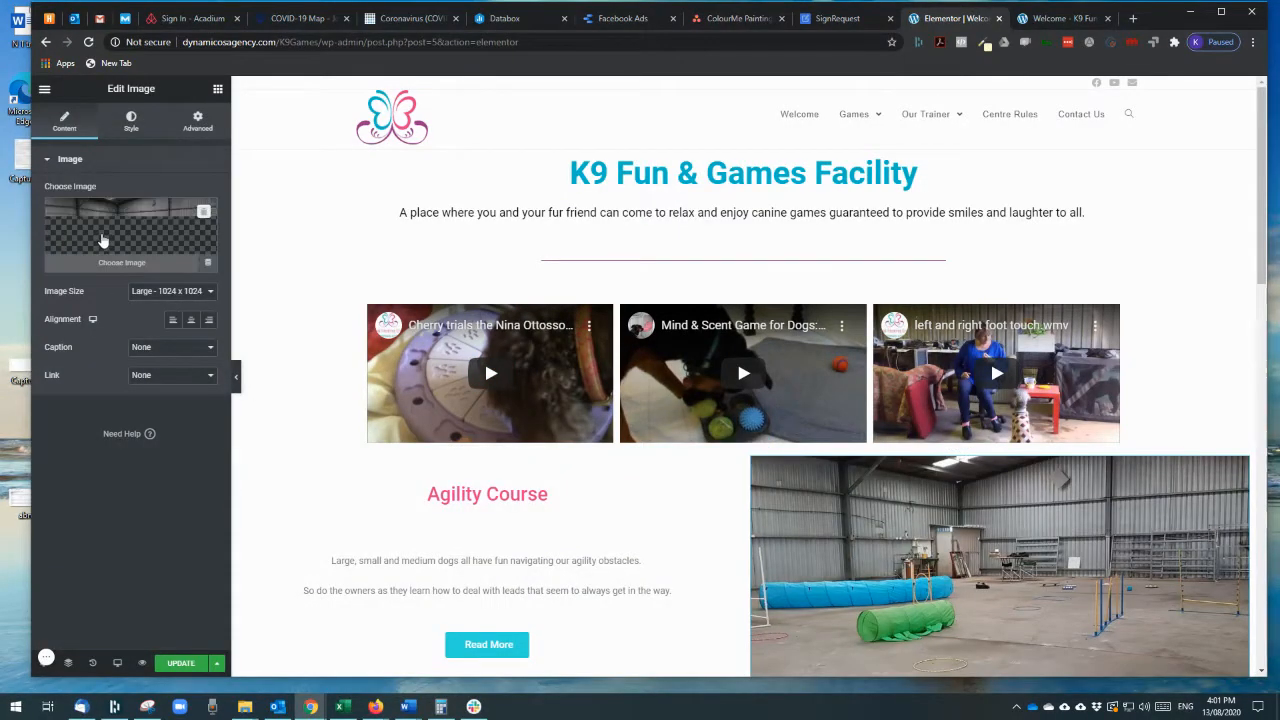
left_click(103, 240)
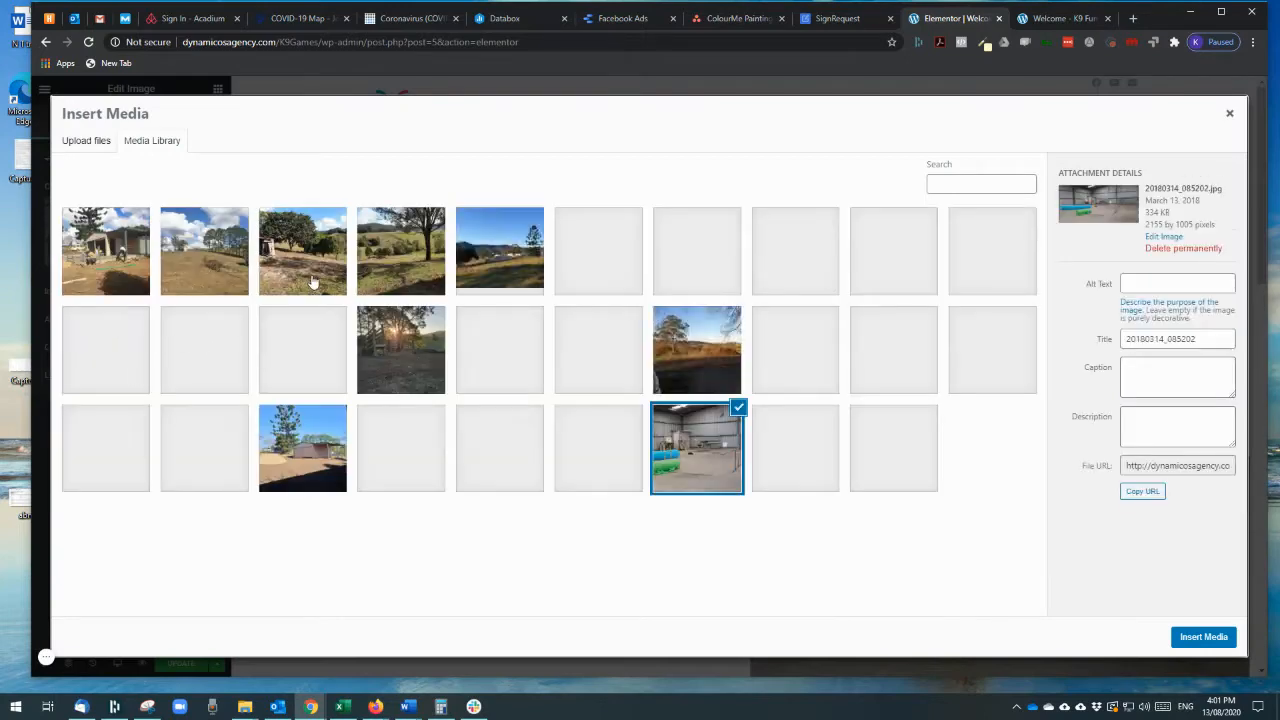
left_click(1203, 637)
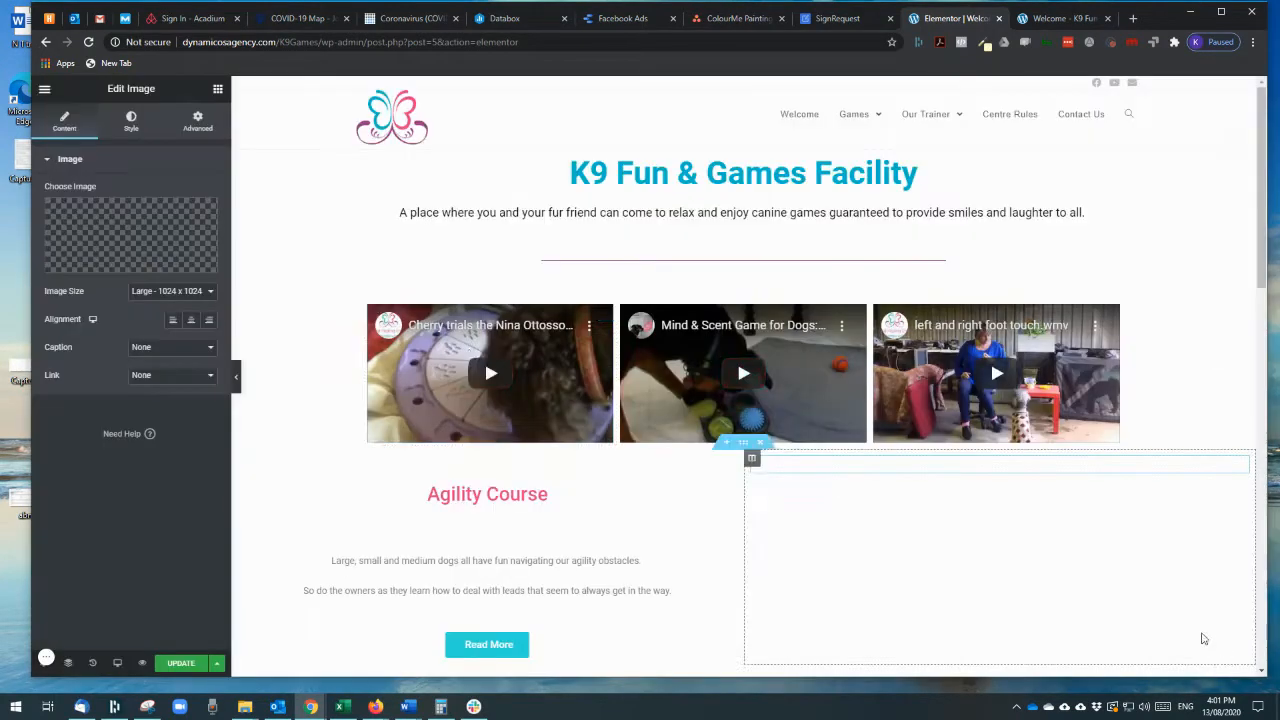
scroll(475, 300, "down", 2)
scroll(475, 300, "up", 2)
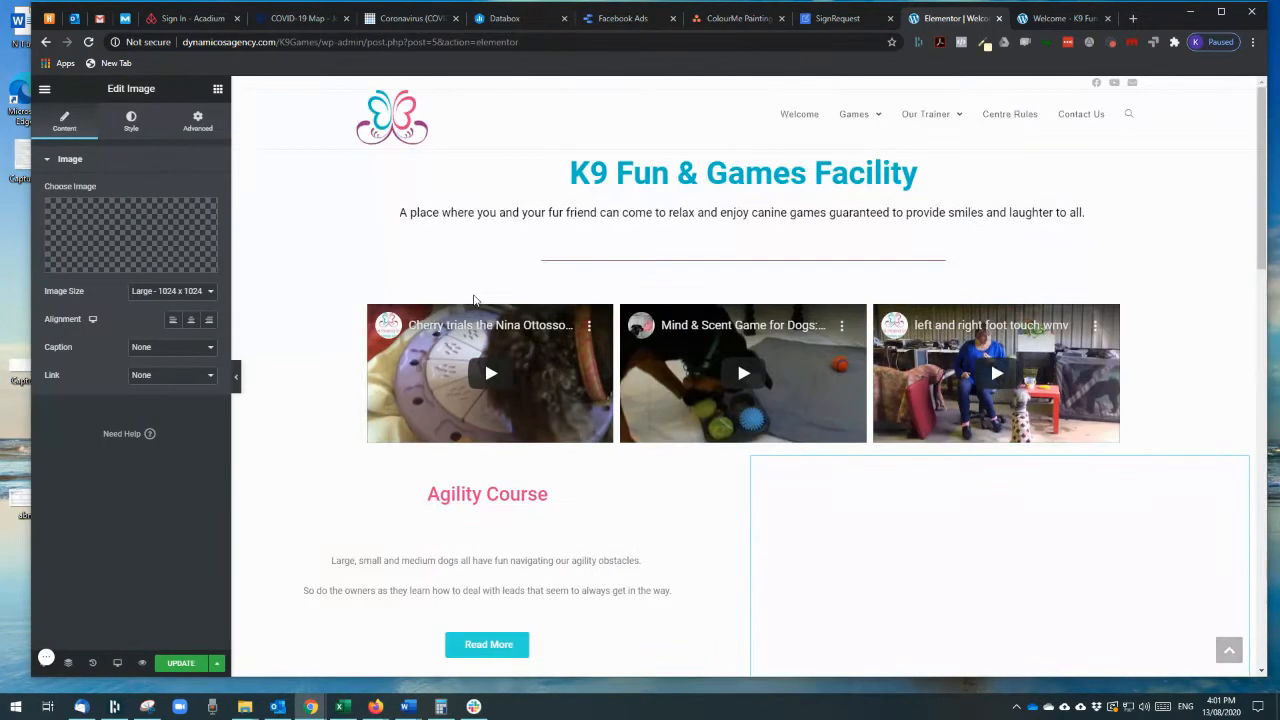
scroll(475, 300, "down", 8)
scroll(475, 300, "up", 8)
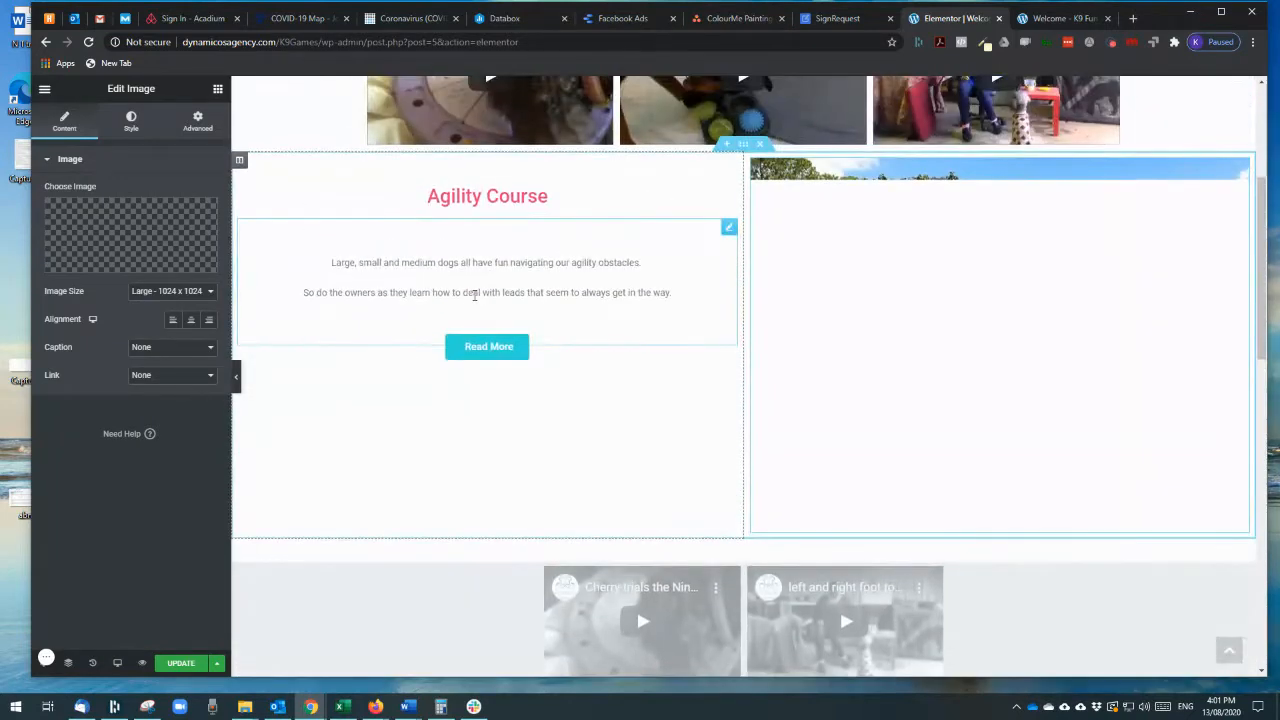
scroll(475, 300, "down", 2)
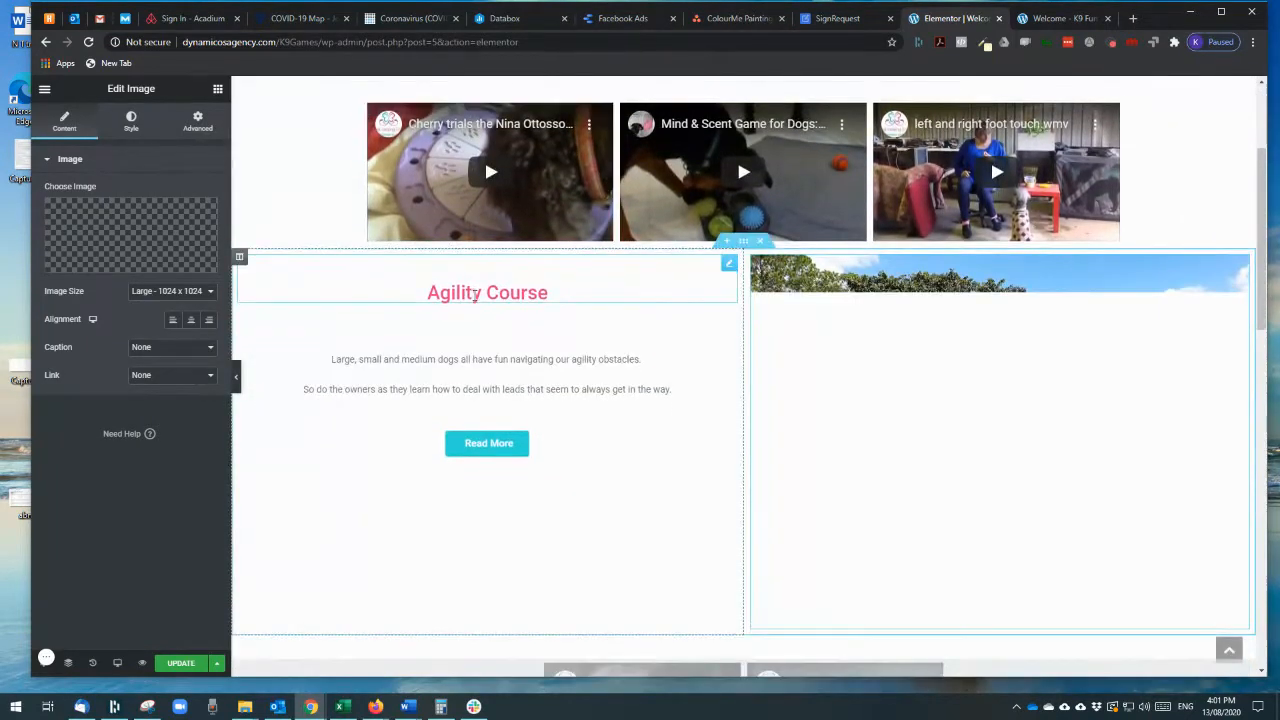
Examine the Welcome page's layout from the row of videos down to the Next Dates section.
scroll(475, 300, "down", 1)
scroll(475, 295, "up", 2)
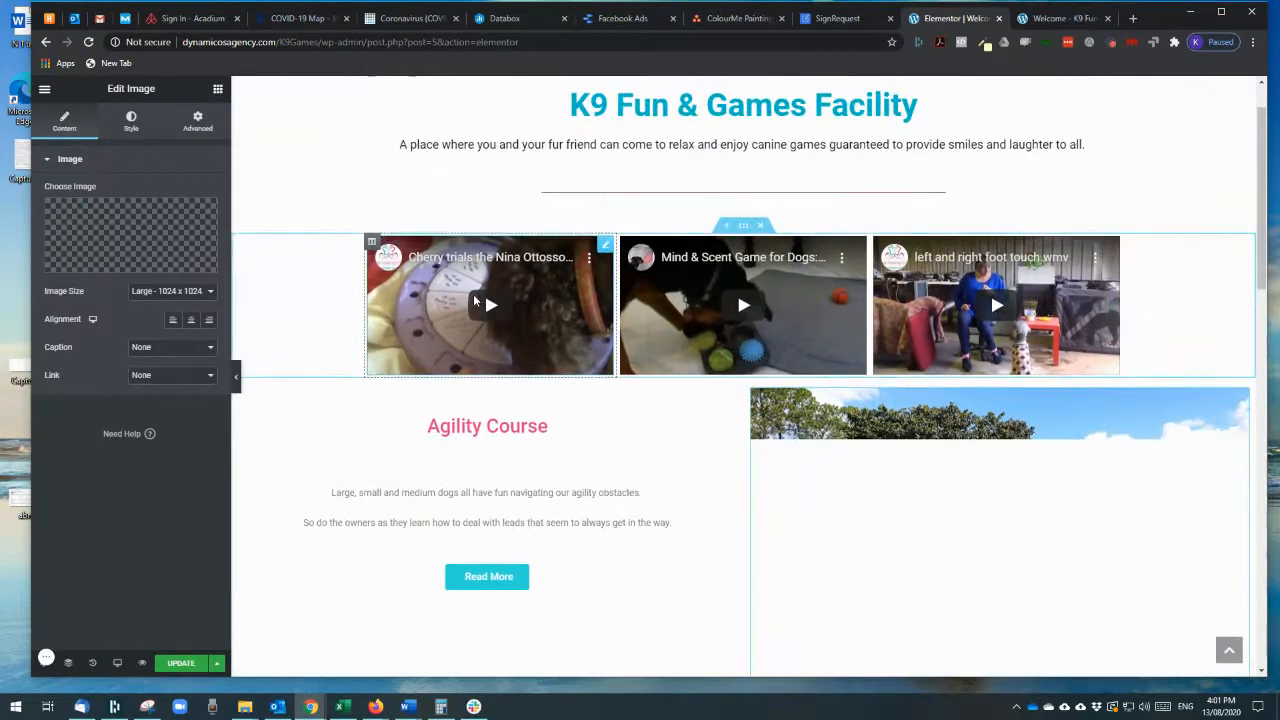
scroll(475, 298, "down", 4)
scroll(475, 300, "down", 6)
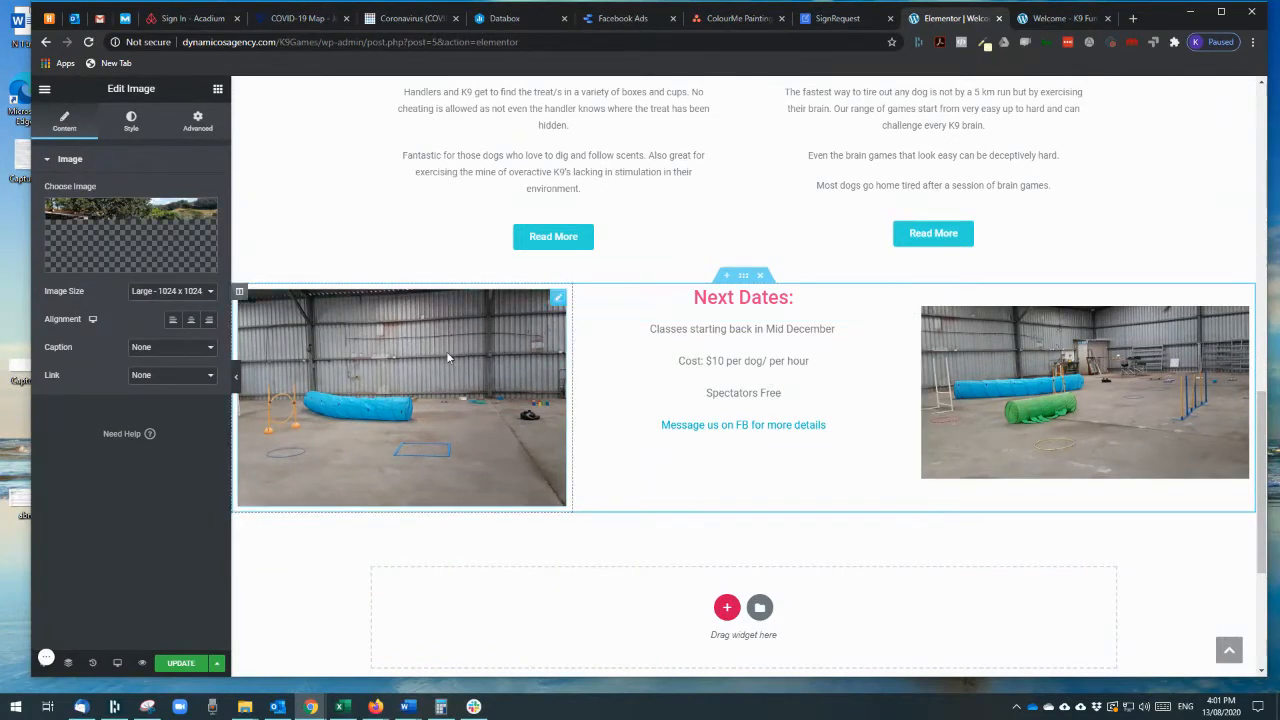
scroll(560, 373, "up", 1)
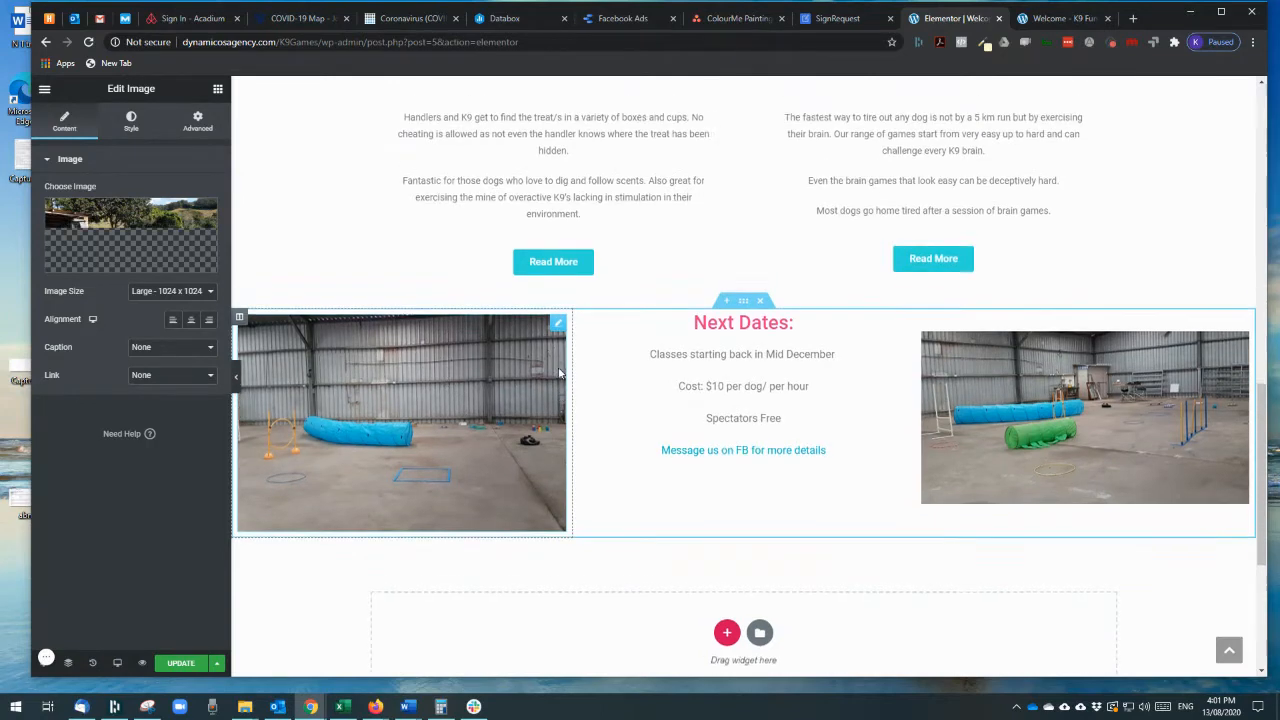
scroll(560, 373, "up", 8)
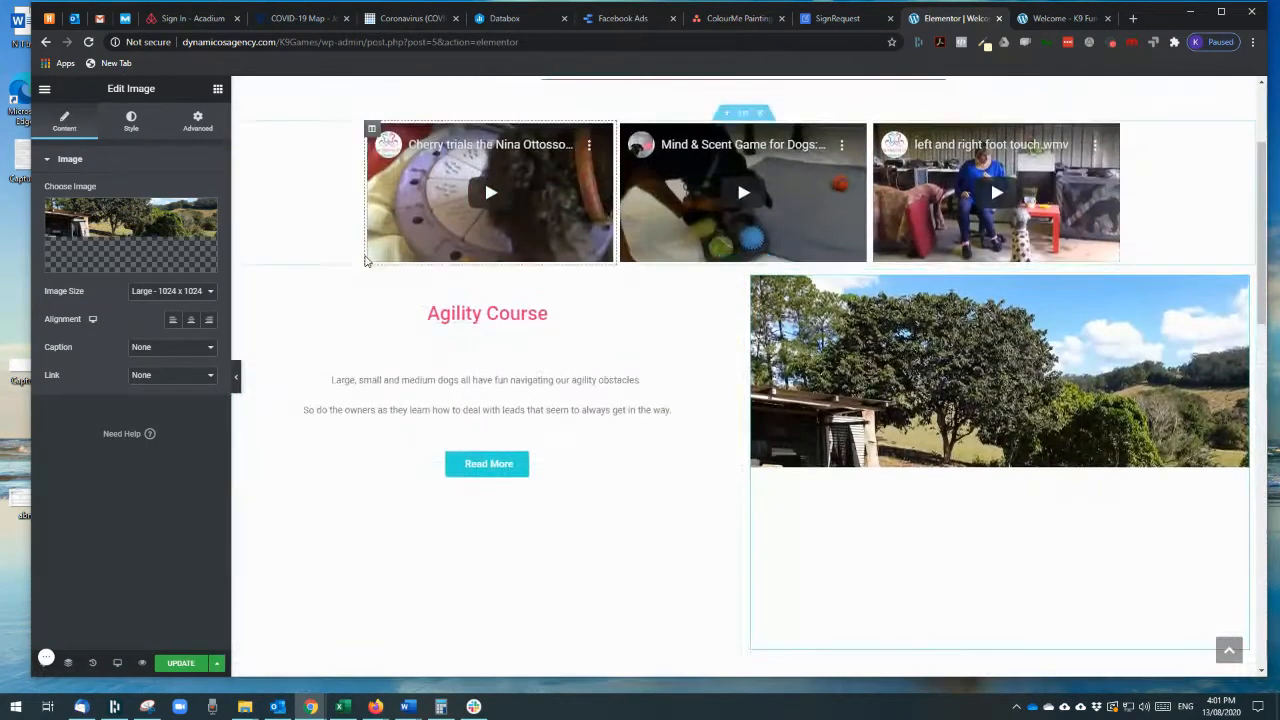
Add an empty single-column section below the Next Dates section.
left_click(217, 89)
scroll(477, 274, "down", 3)
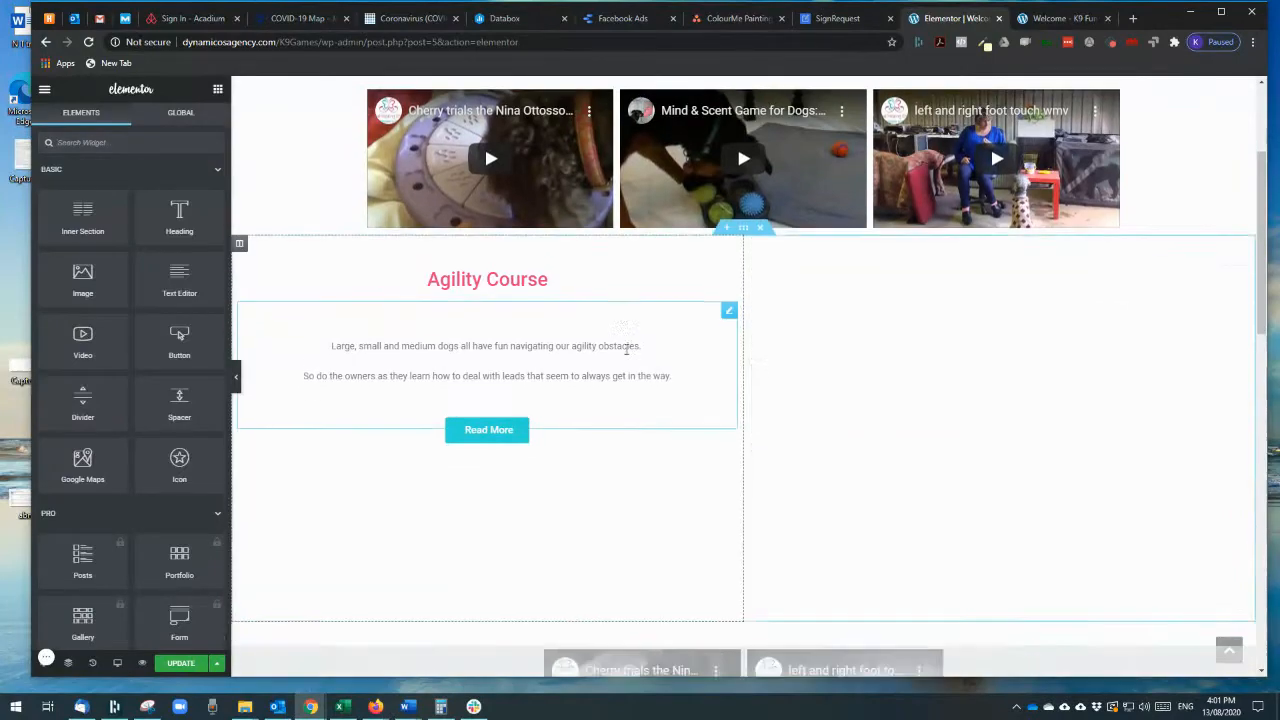
scroll(598, 503, "down", 10)
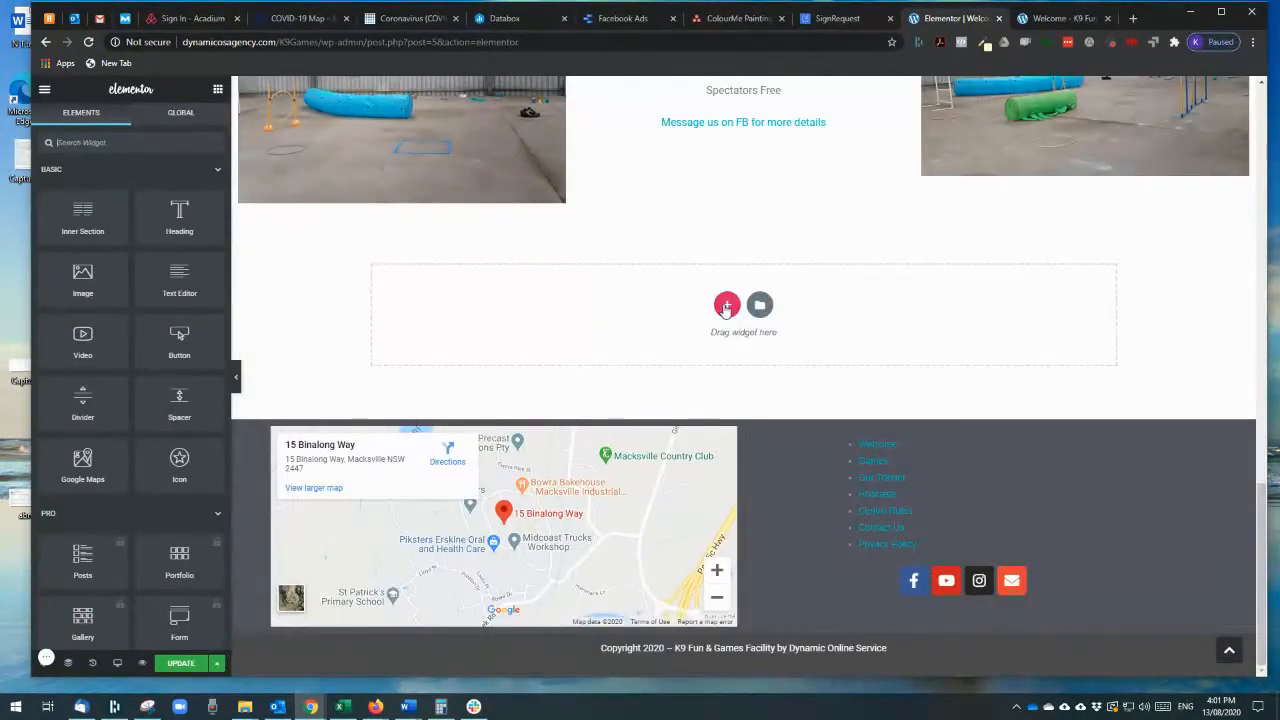
left_click(726, 308)
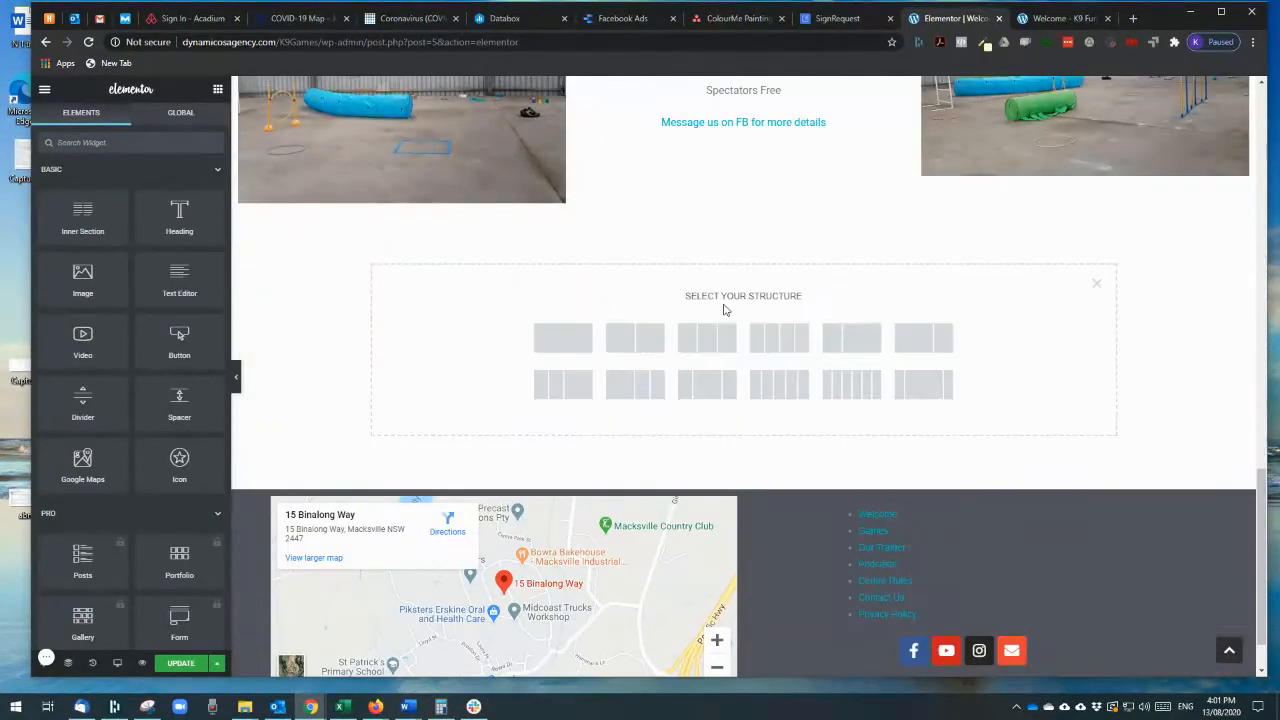
left_click(587, 350)
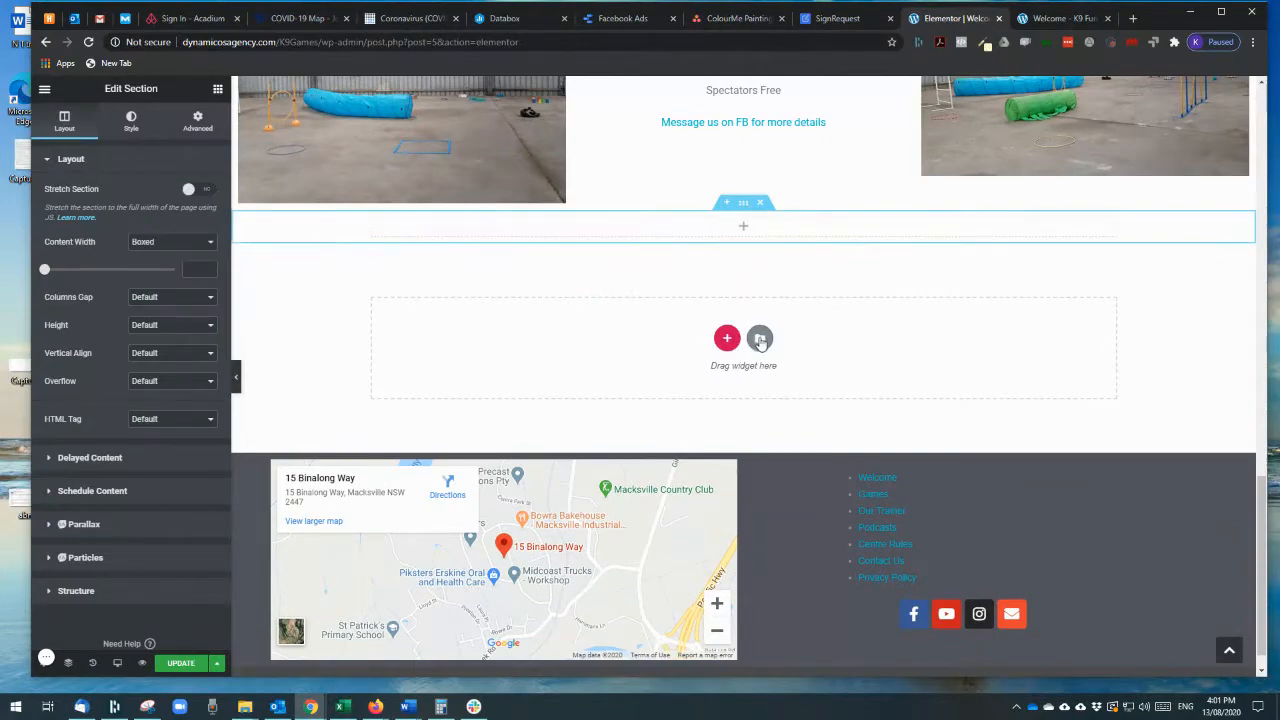
Open the template library and browse its ready-made page templates.
left_click(759, 340)
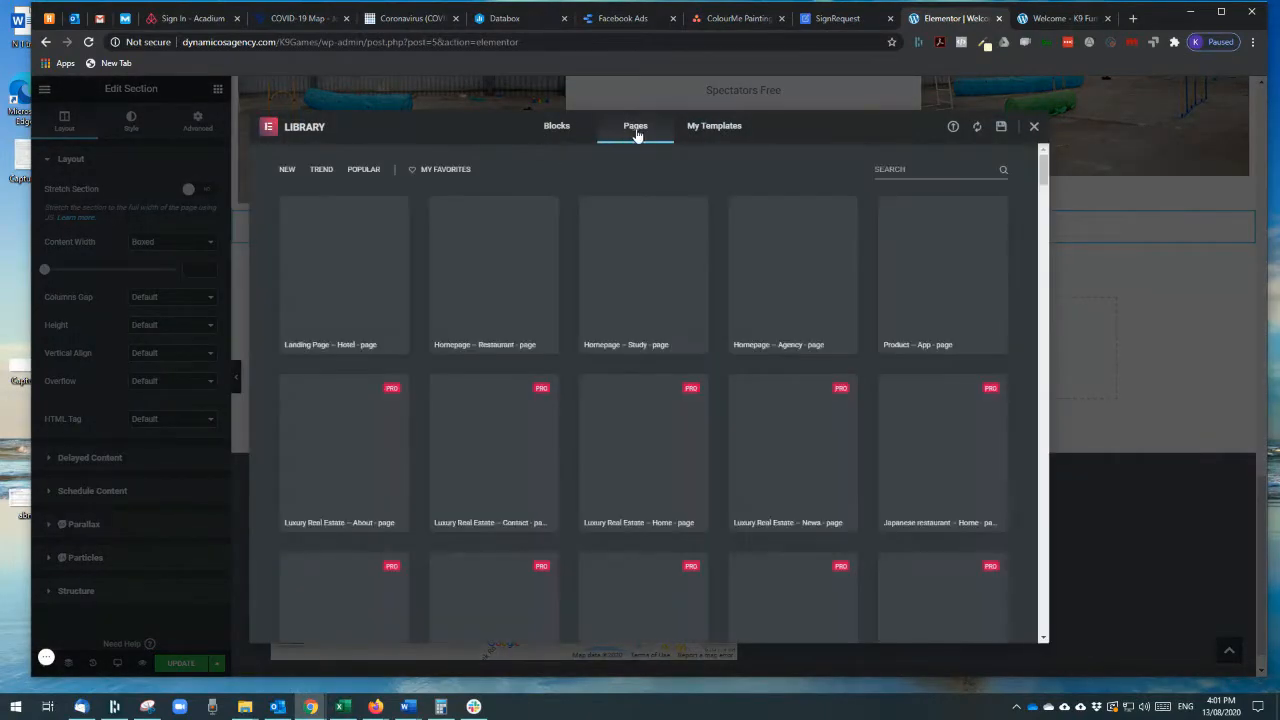
scroll(555, 300, "down", 3)
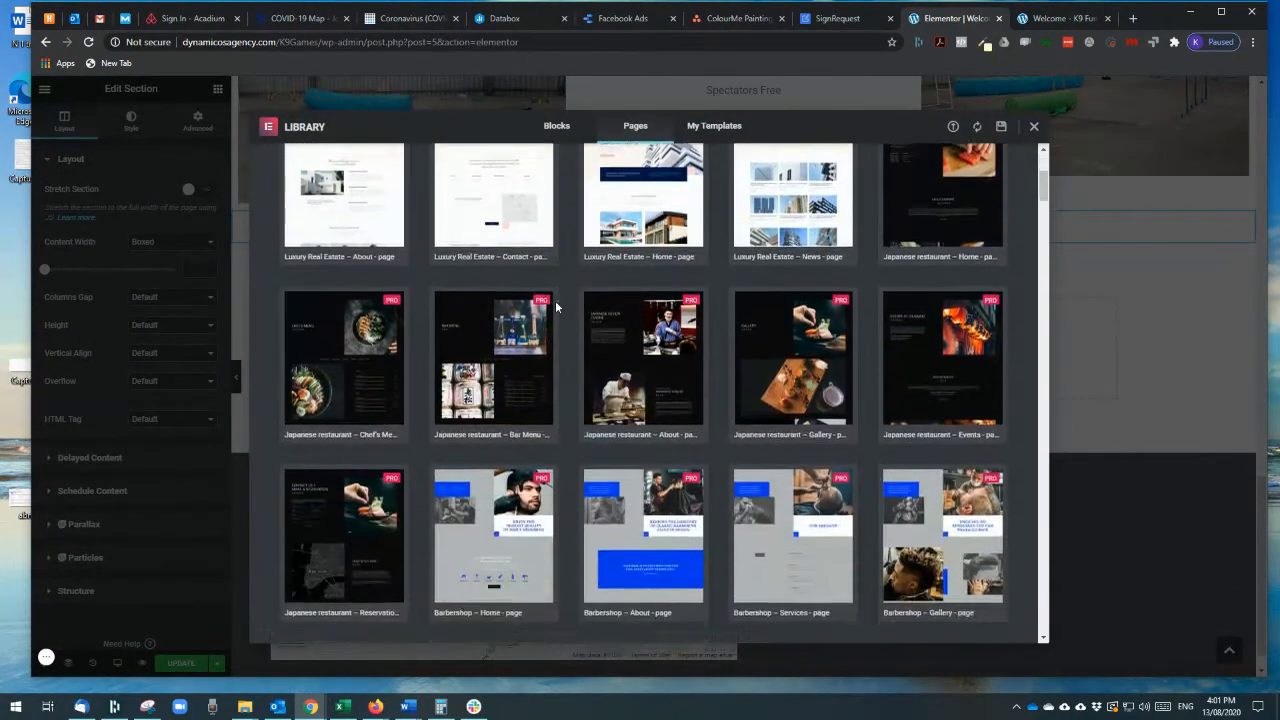
scroll(556, 306, "down", 10)
scroll(558, 310, "up", 8)
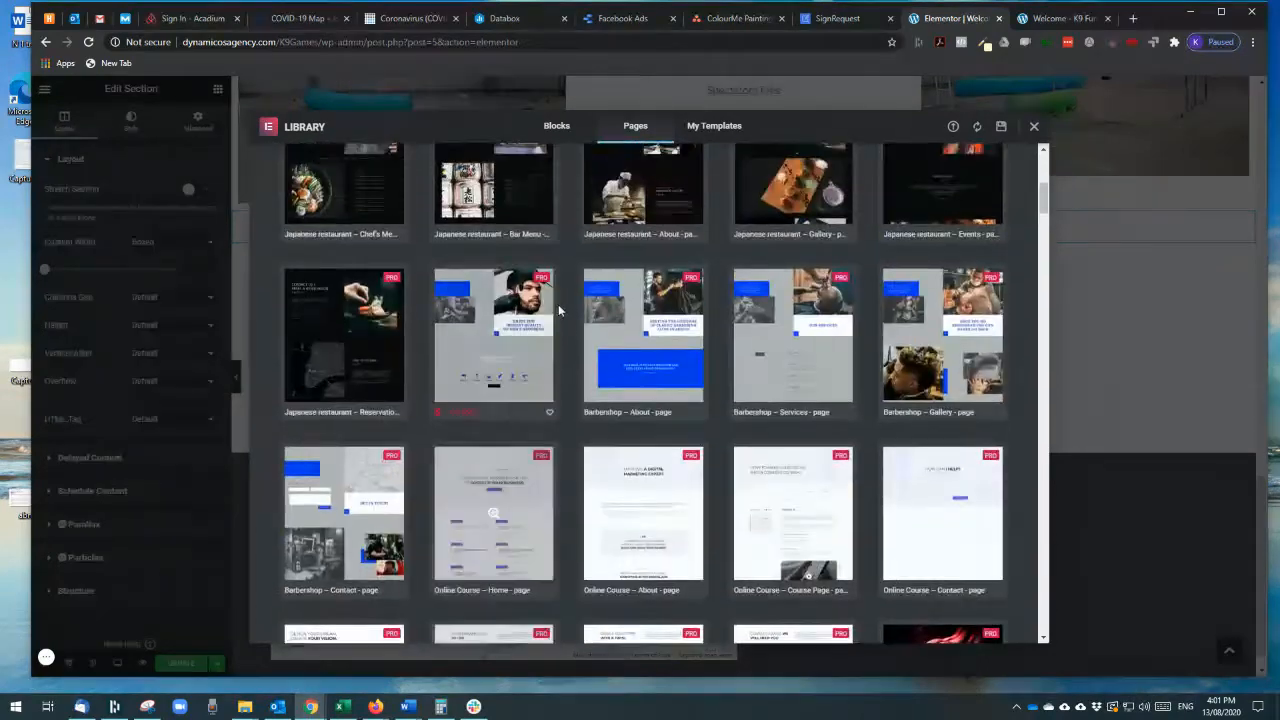
scroll(558, 304, "up", 5)
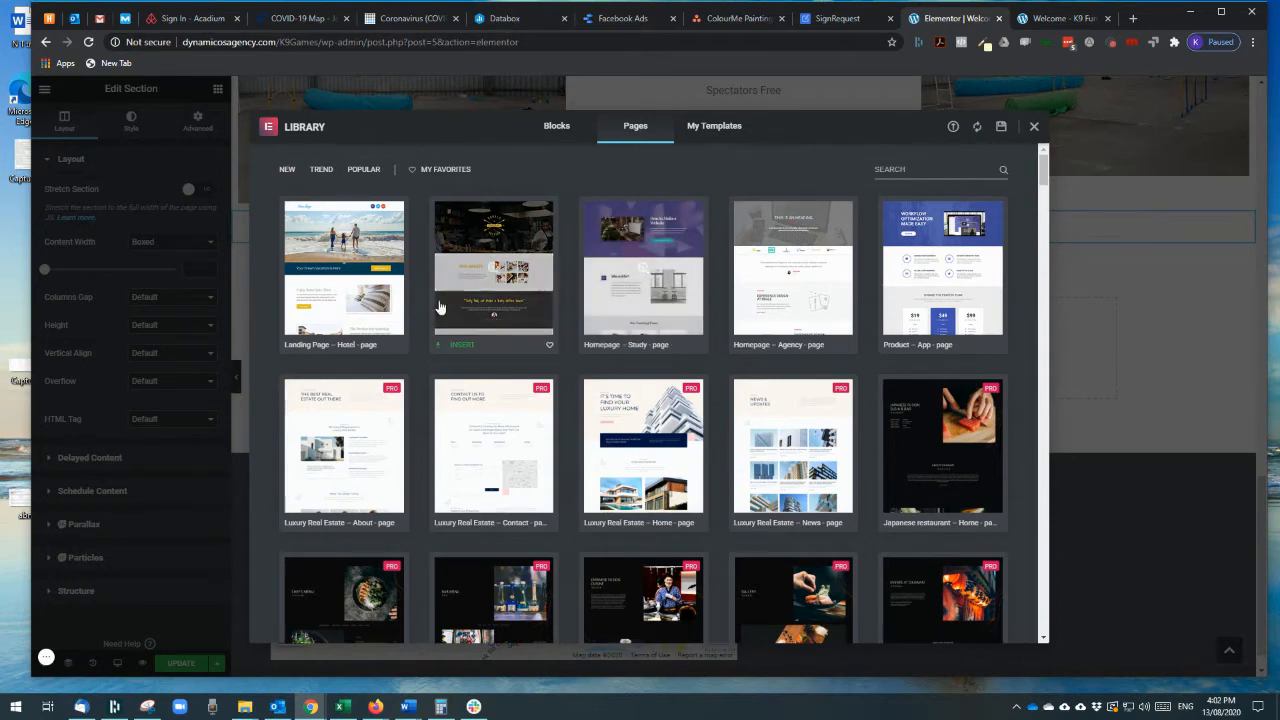
Preview the Luxury Real Estate – News page template and close the library without inserting it.
scroll(414, 349, "down", 2)
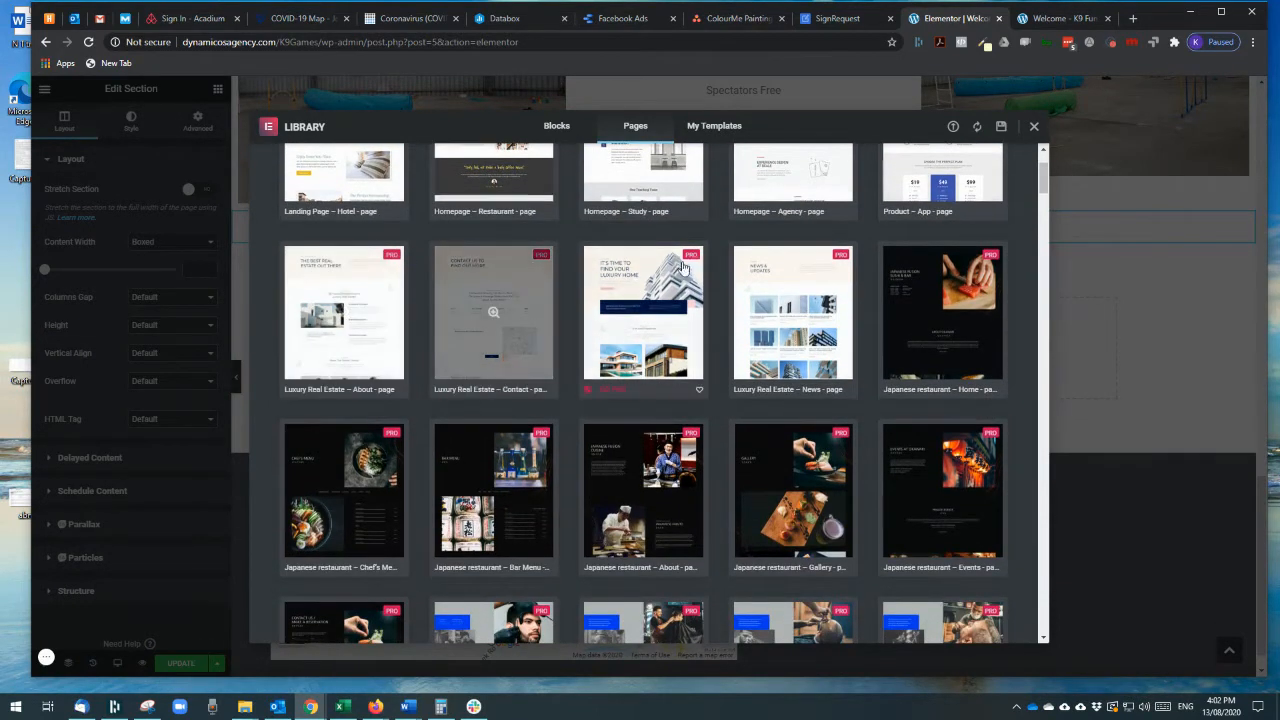
left_click(790, 289)
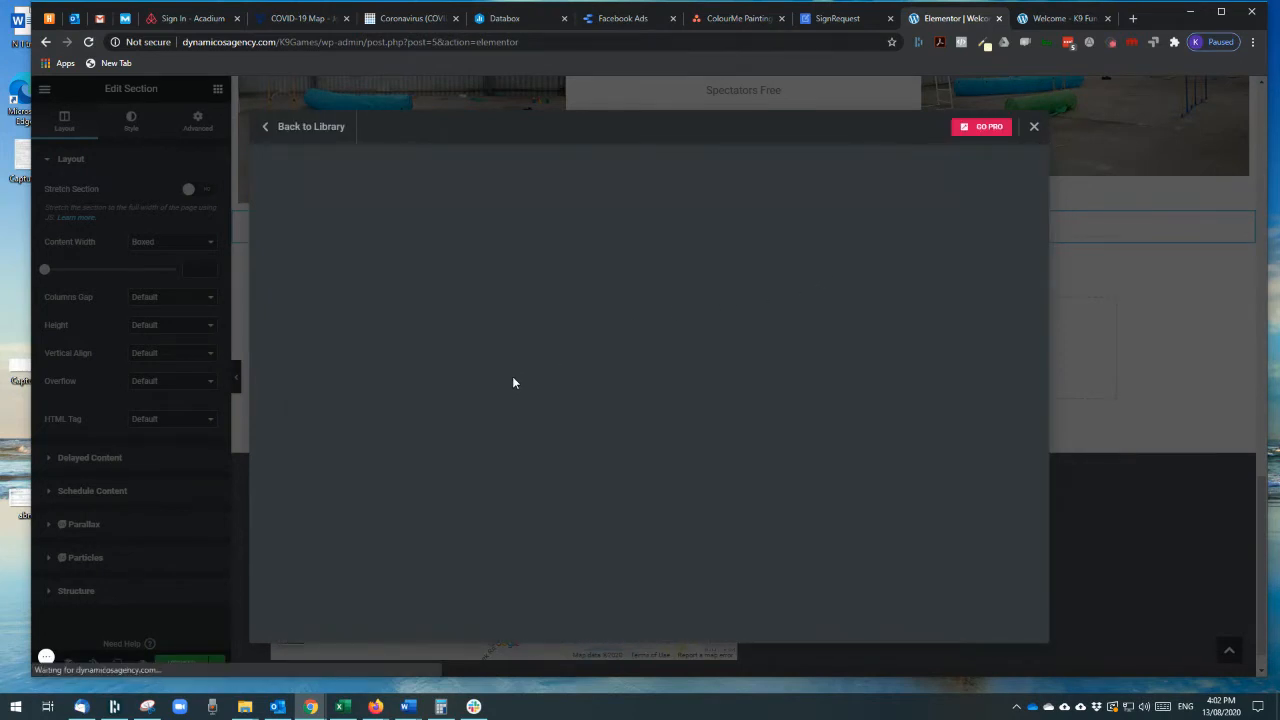
scroll(516, 379, "down", 5)
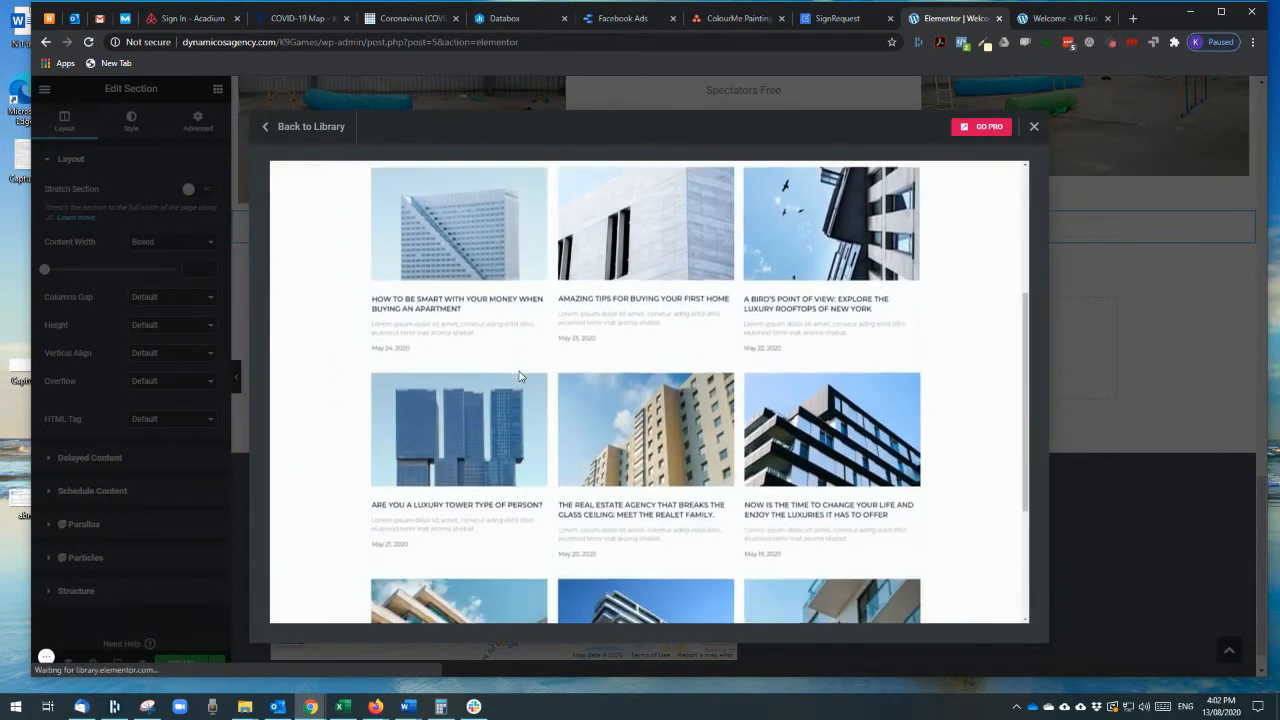
scroll(519, 376, "down", 2)
scroll(521, 378, "up", 5)
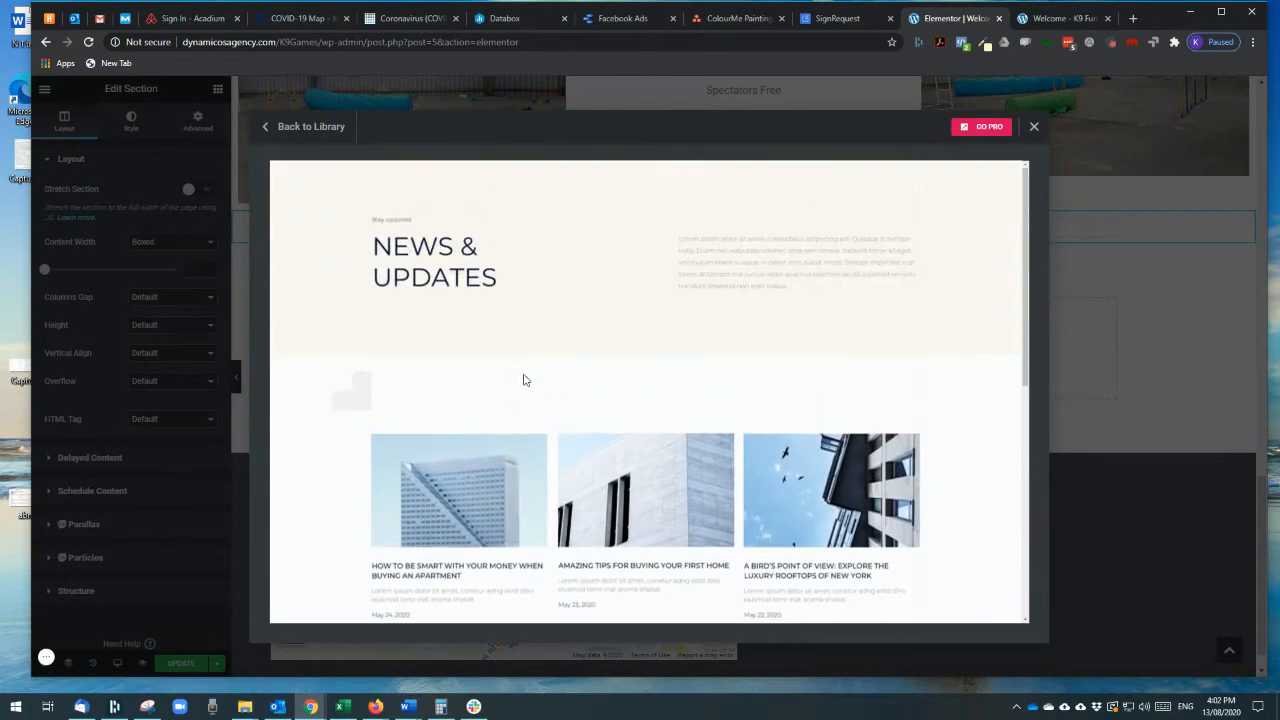
left_click(1031, 127)
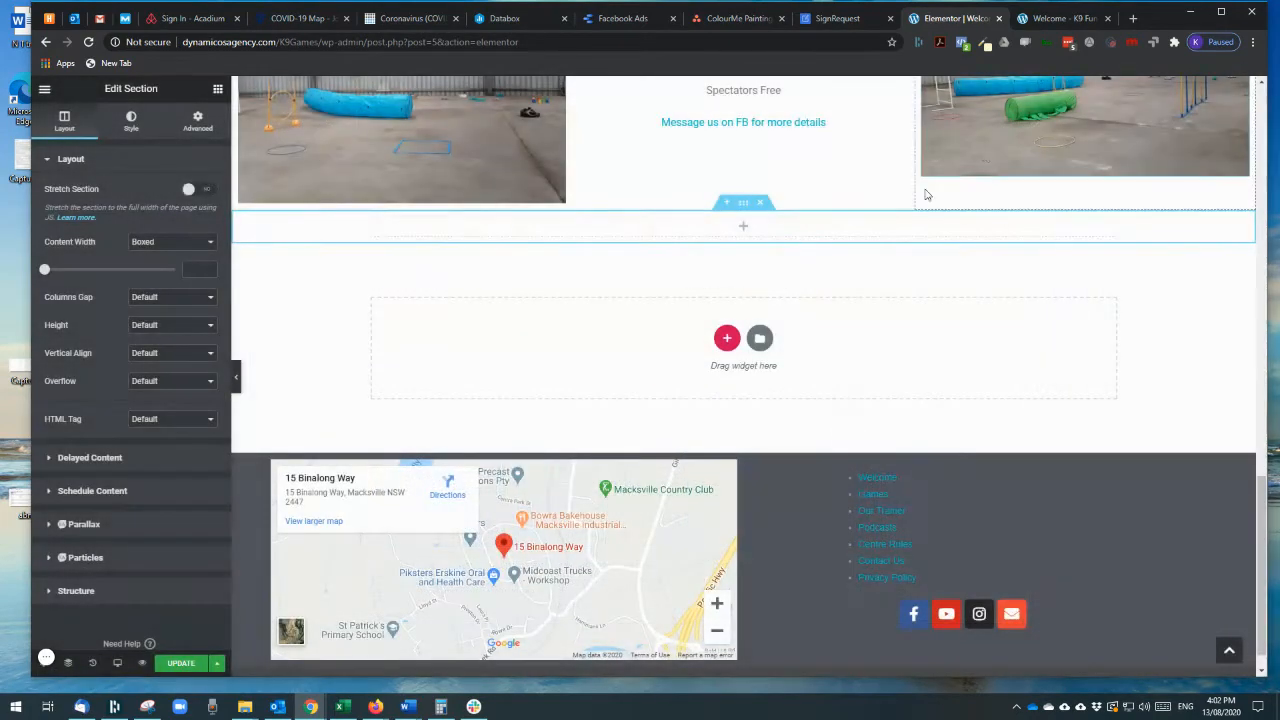
Add a second single-column section and place a Heading widget in the first new section.
left_click(727, 337)
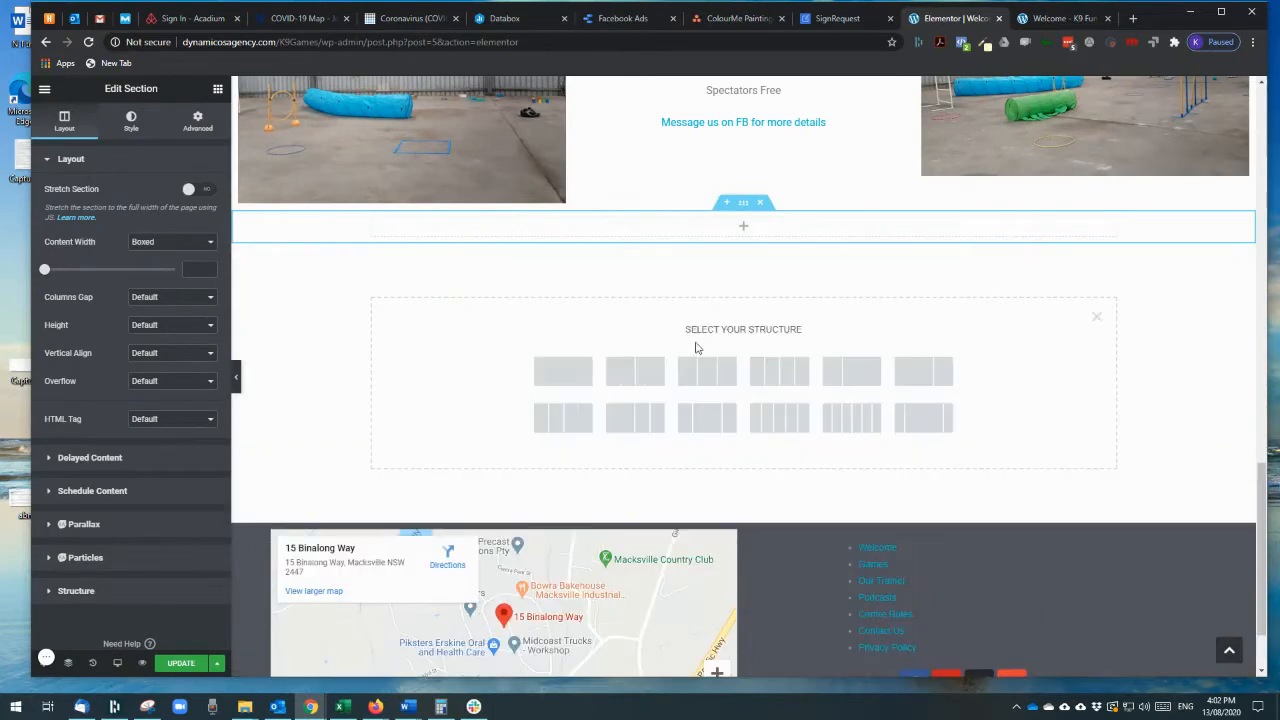
left_click(586, 371)
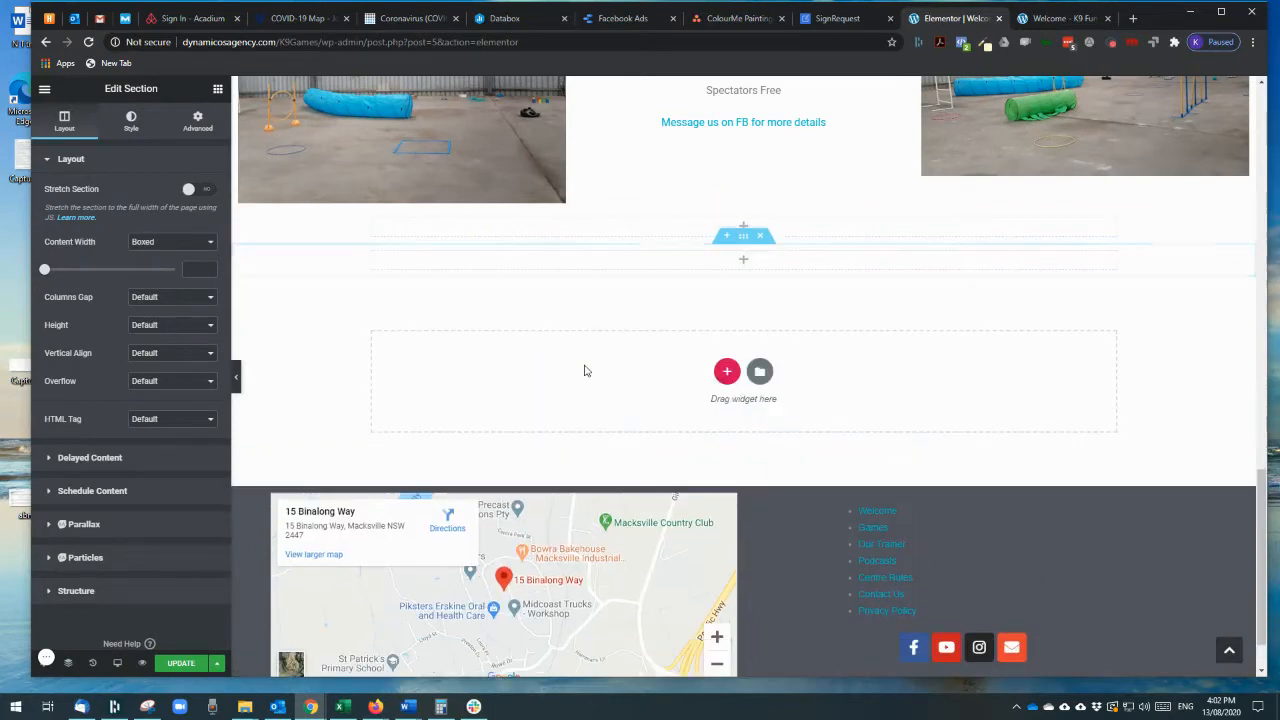
left_click(746, 227)
left_click_drag(171, 221, 766, 226)
Place a Text Editor widget in the second new section with an Image widget beneath it.
left_click(217, 89)
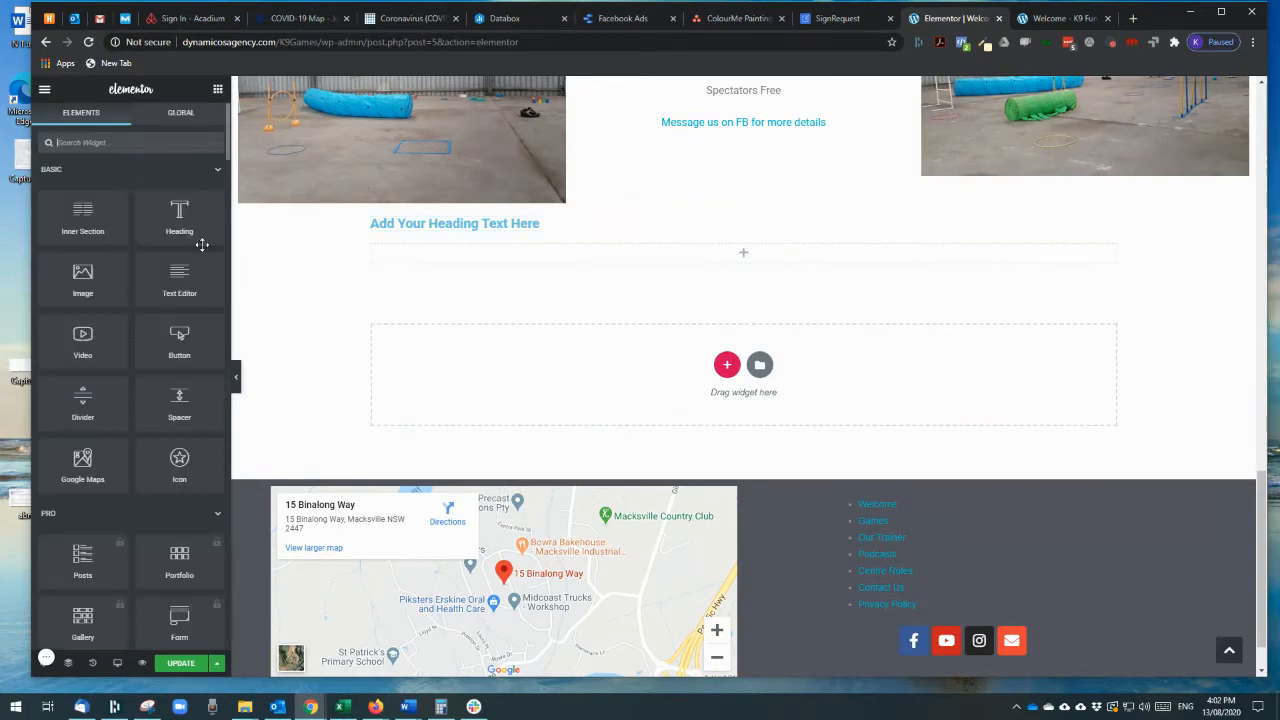
left_click_drag(174, 285, 691, 277)
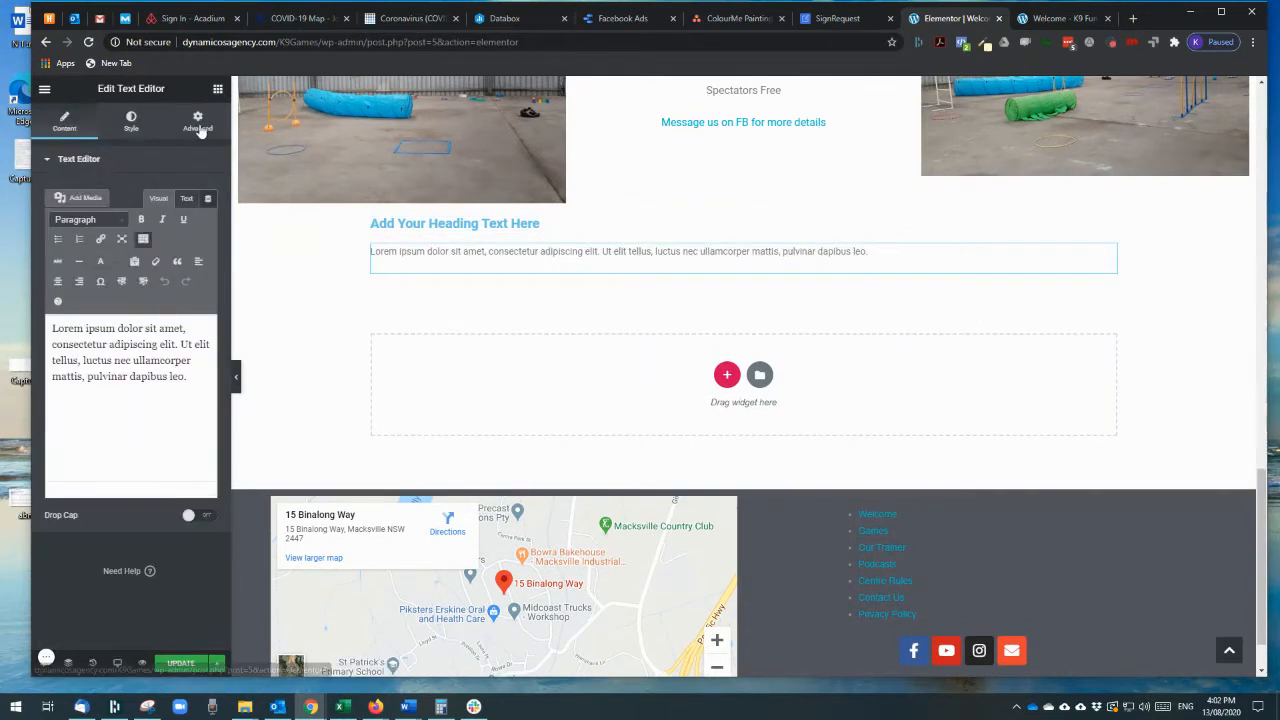
left_click(217, 91)
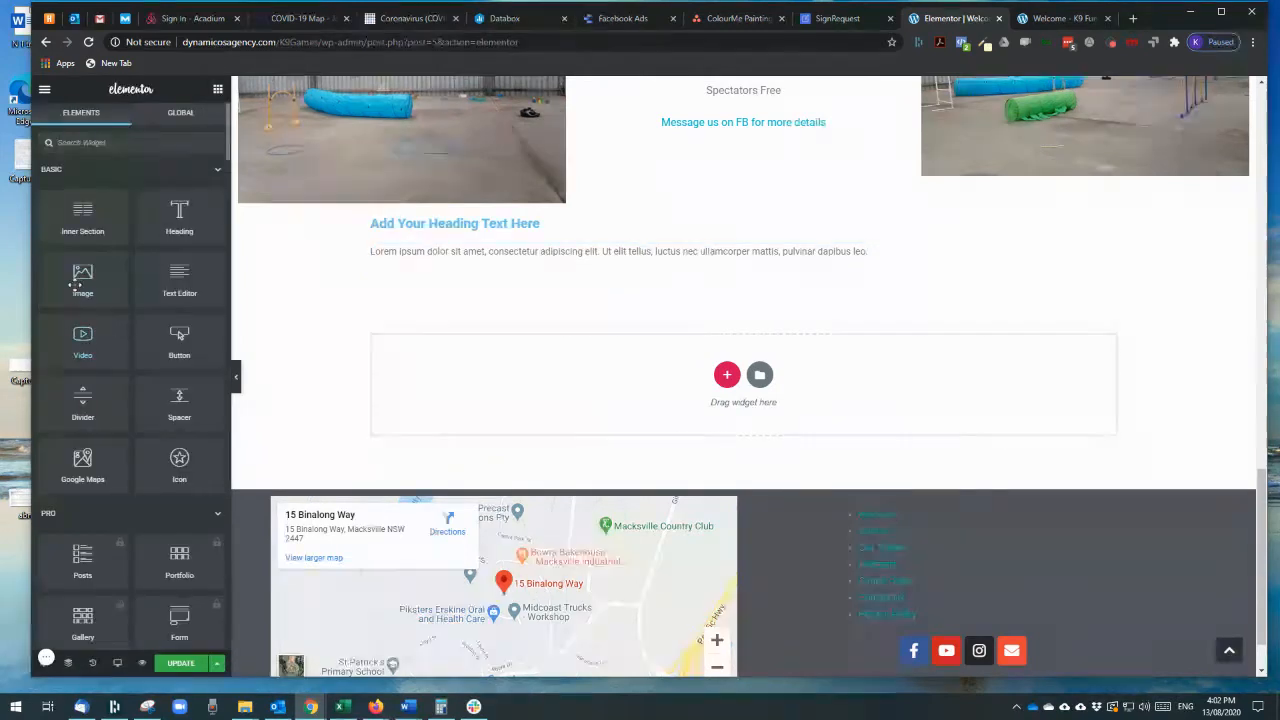
left_click_drag(80, 284, 677, 265)
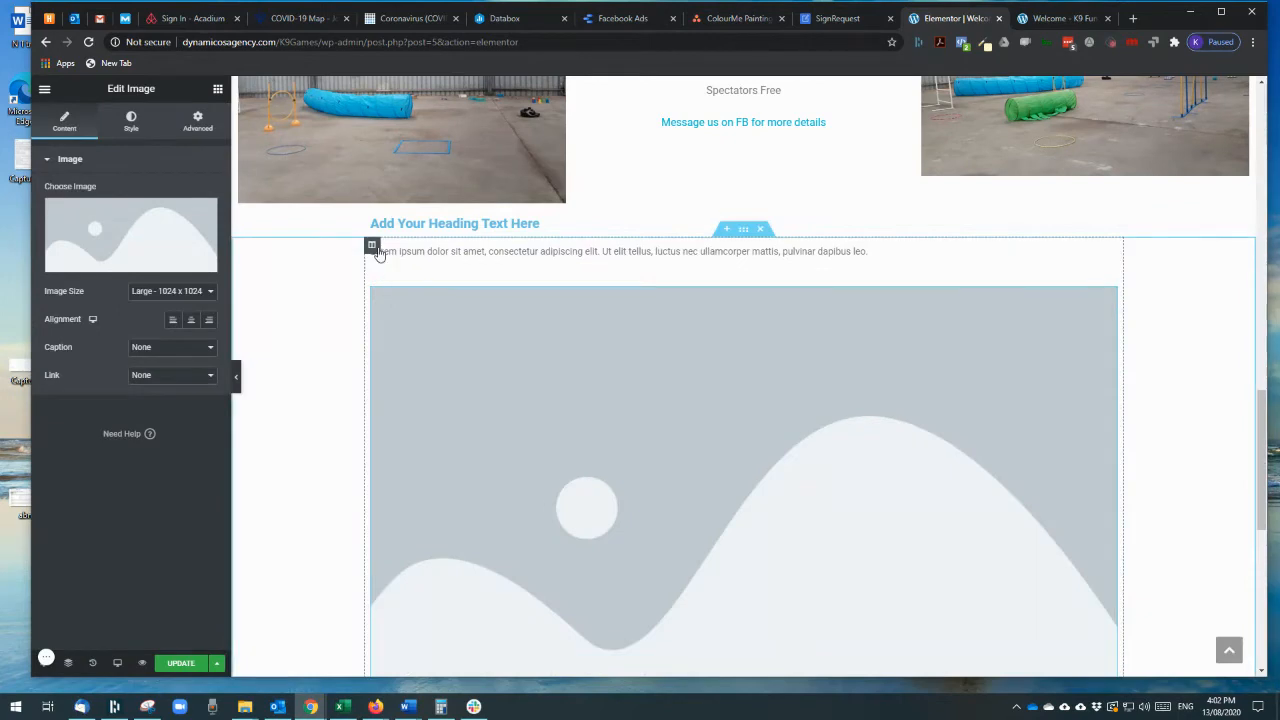
Duplicate the column holding the placeholder text and image, and delete both newly added sections.
right_click(377, 251)
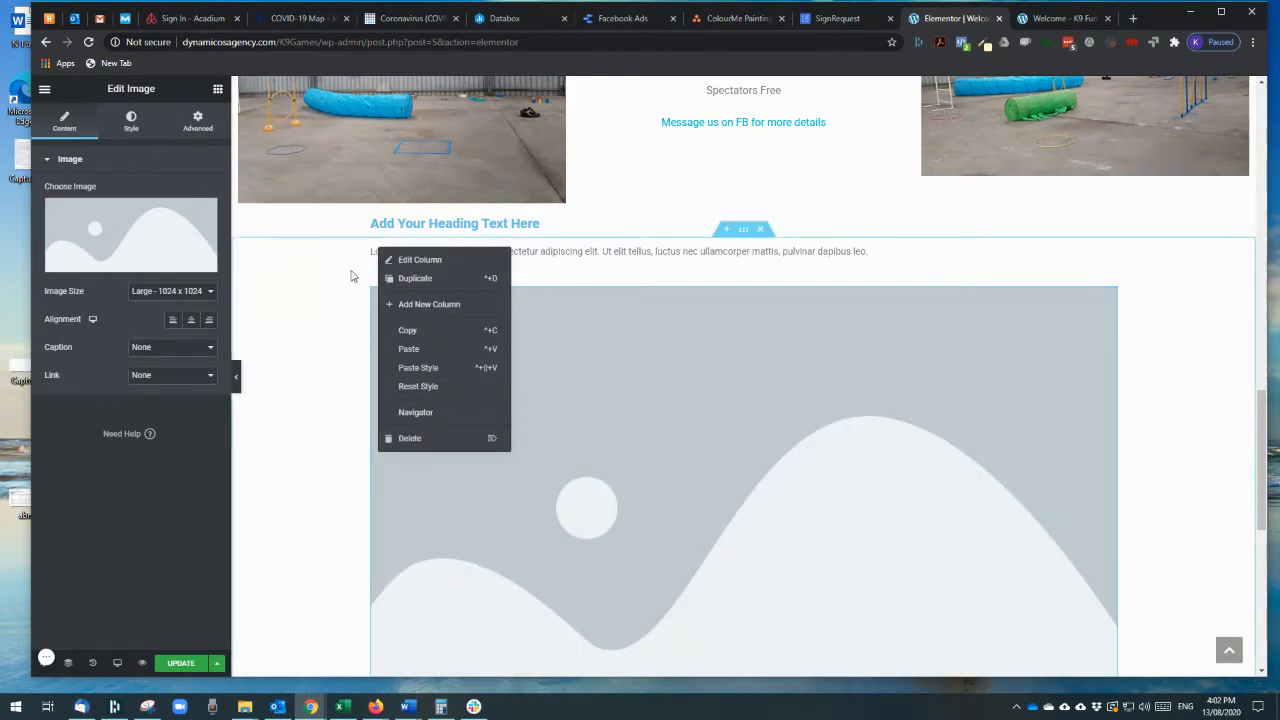
left_click(424, 287)
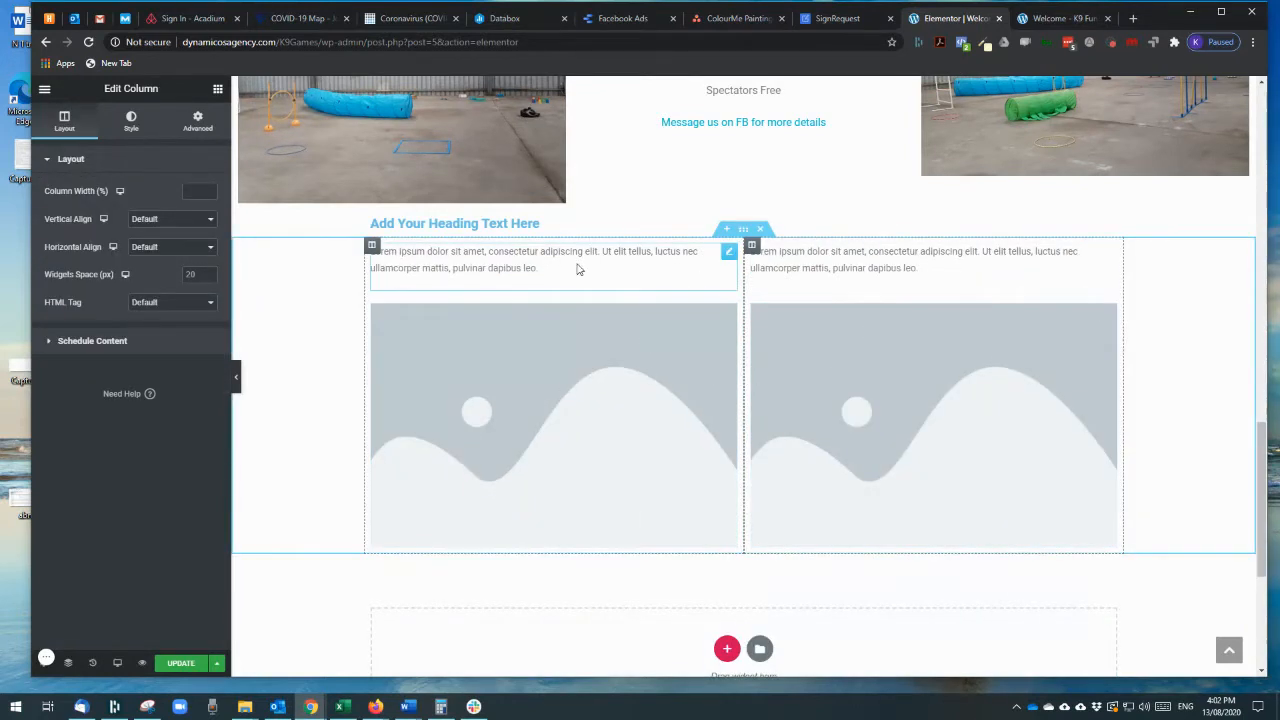
left_click(761, 203)
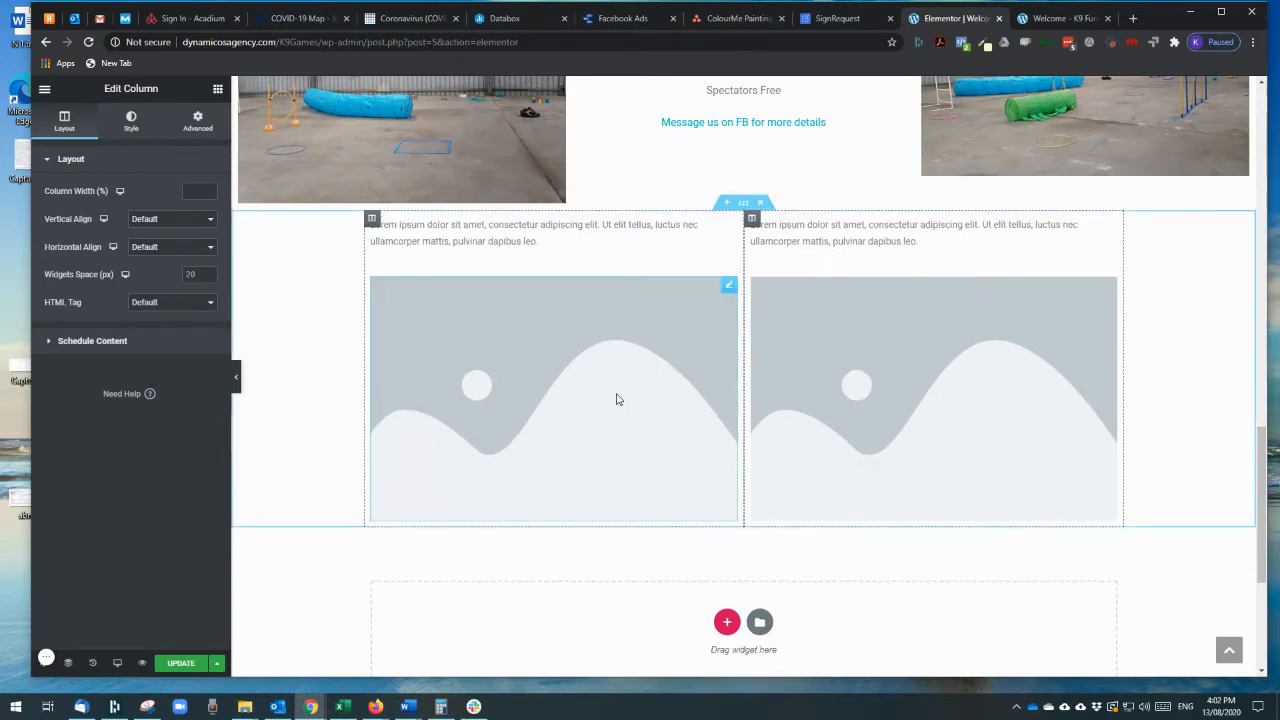
left_click(760, 202)
View the media library choices for the Agility Course section's photo and close it without changing the image.
scroll(500, 335, "up", 15)
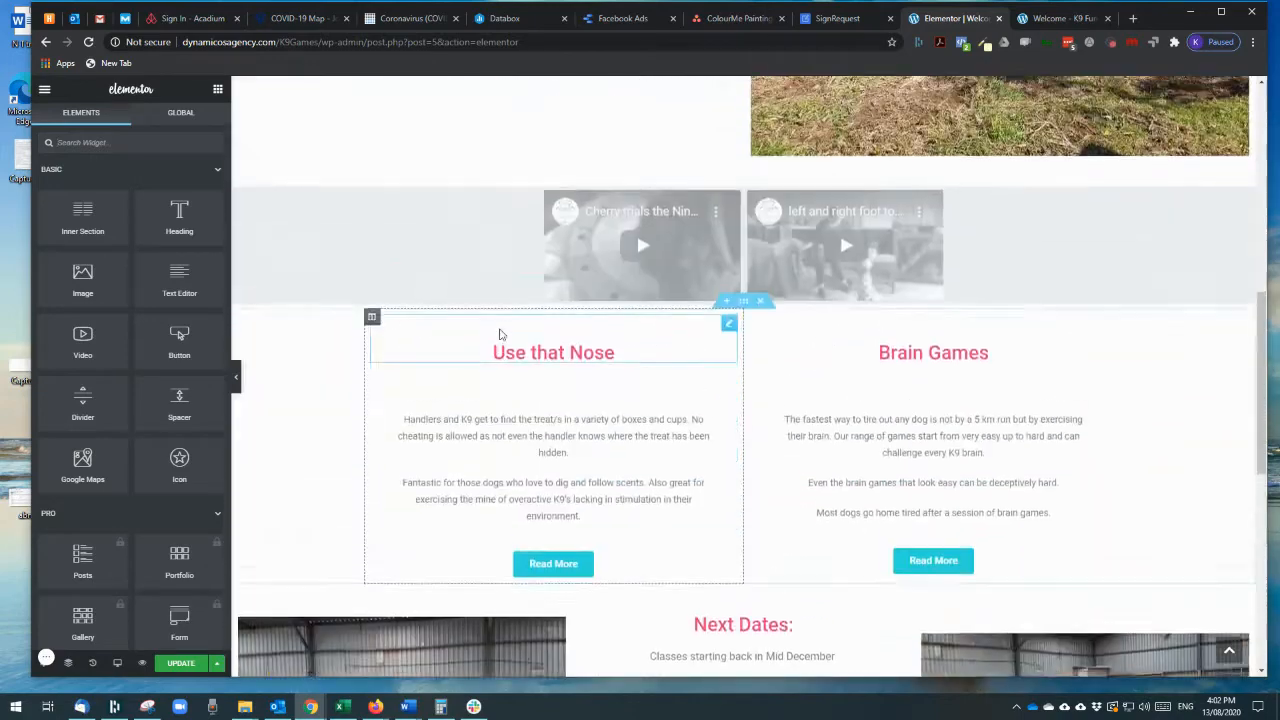
scroll(500, 335, "down", 2)
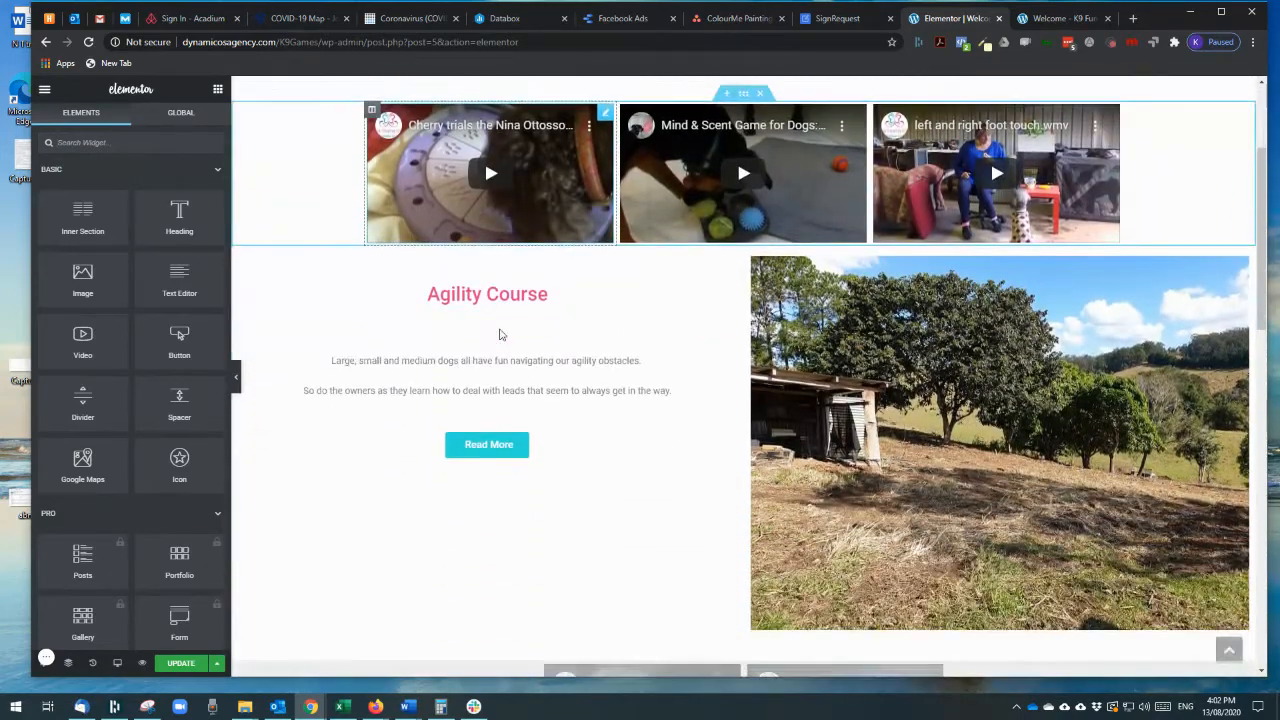
left_click(897, 367)
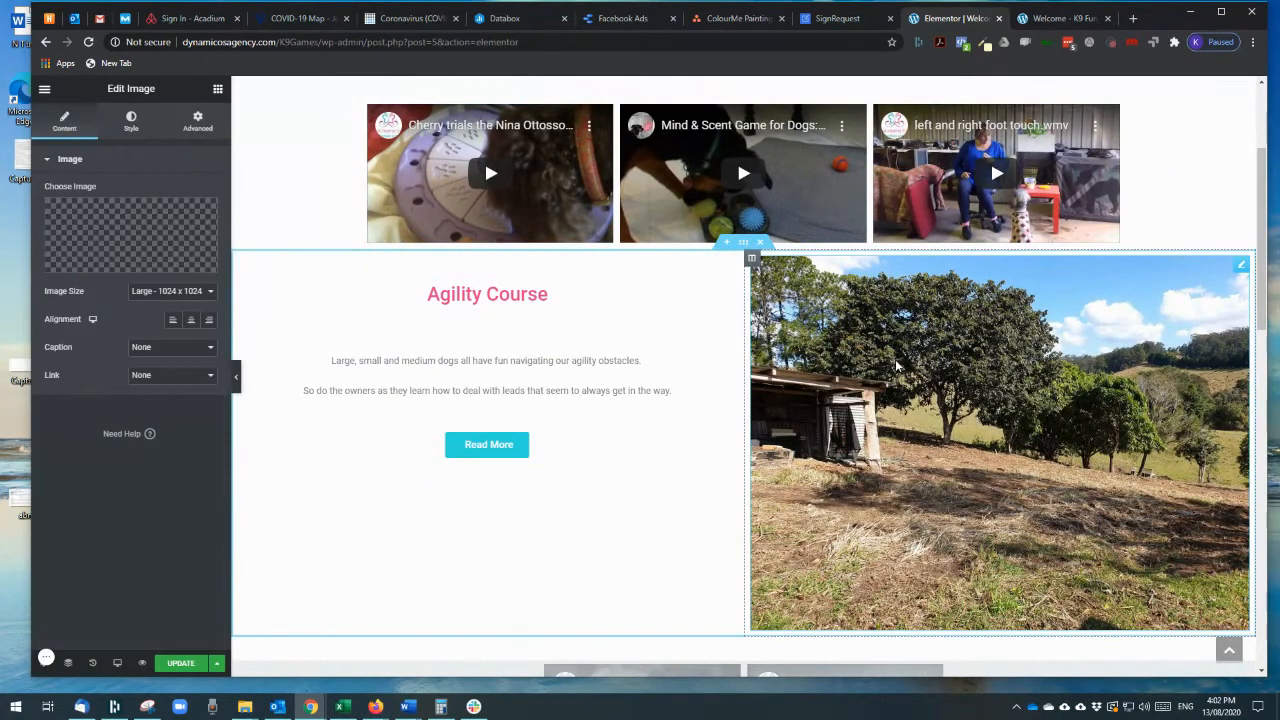
left_click(155, 228)
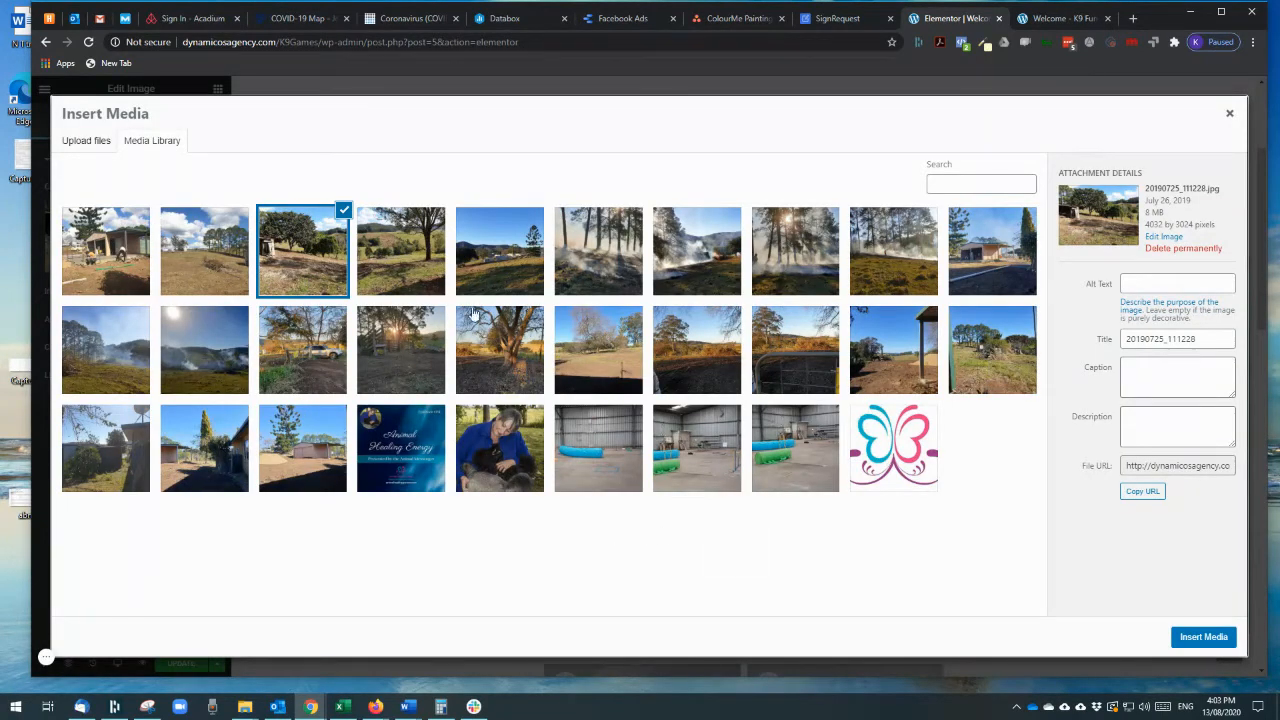
left_click(1230, 115)
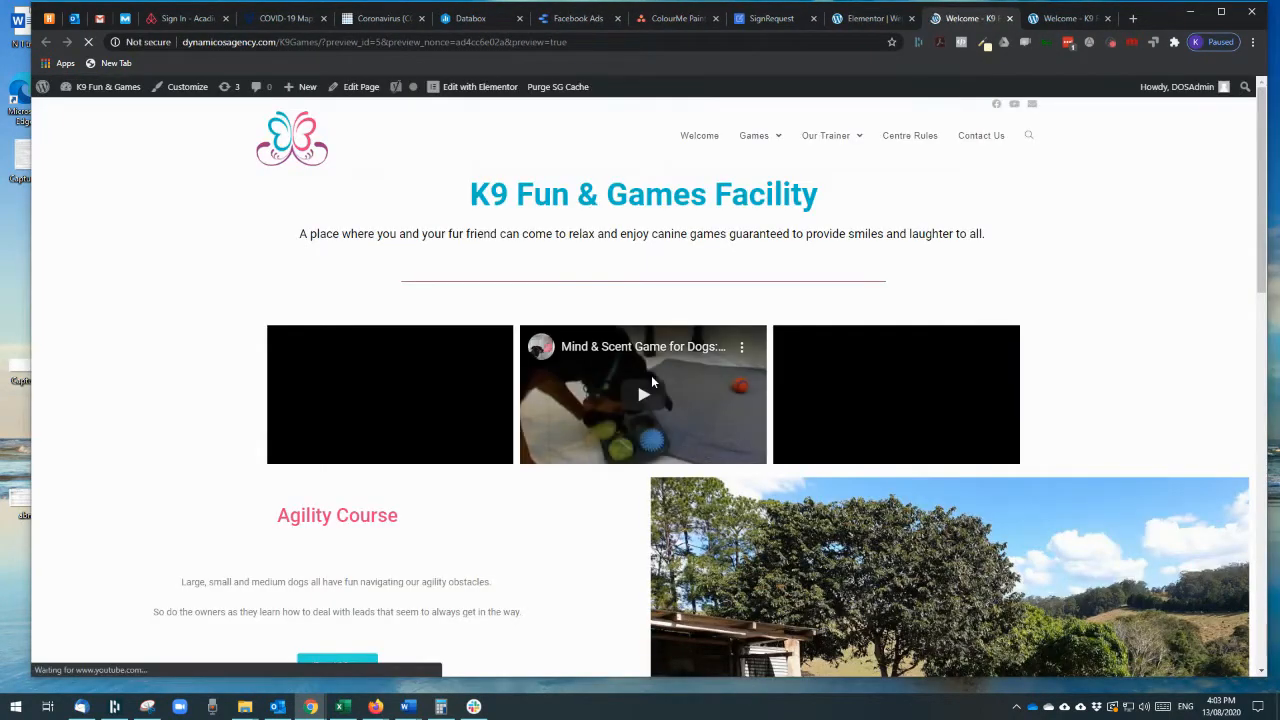
Examine the Agility Course section in the Welcome page's preview and compare it with the Elementor editor.
scroll(571, 394, "down", 3)
scroll(571, 394, "down", 1)
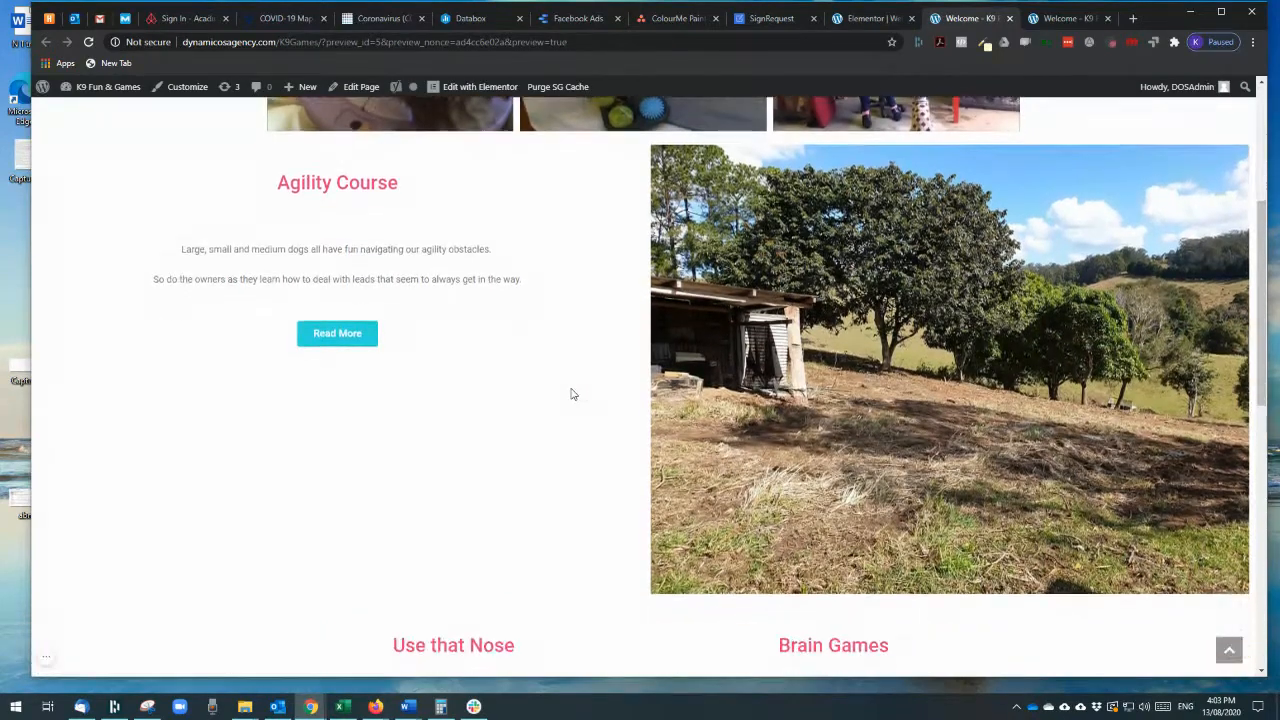
scroll(571, 394, "down", 1)
scroll(571, 394, "up", 5)
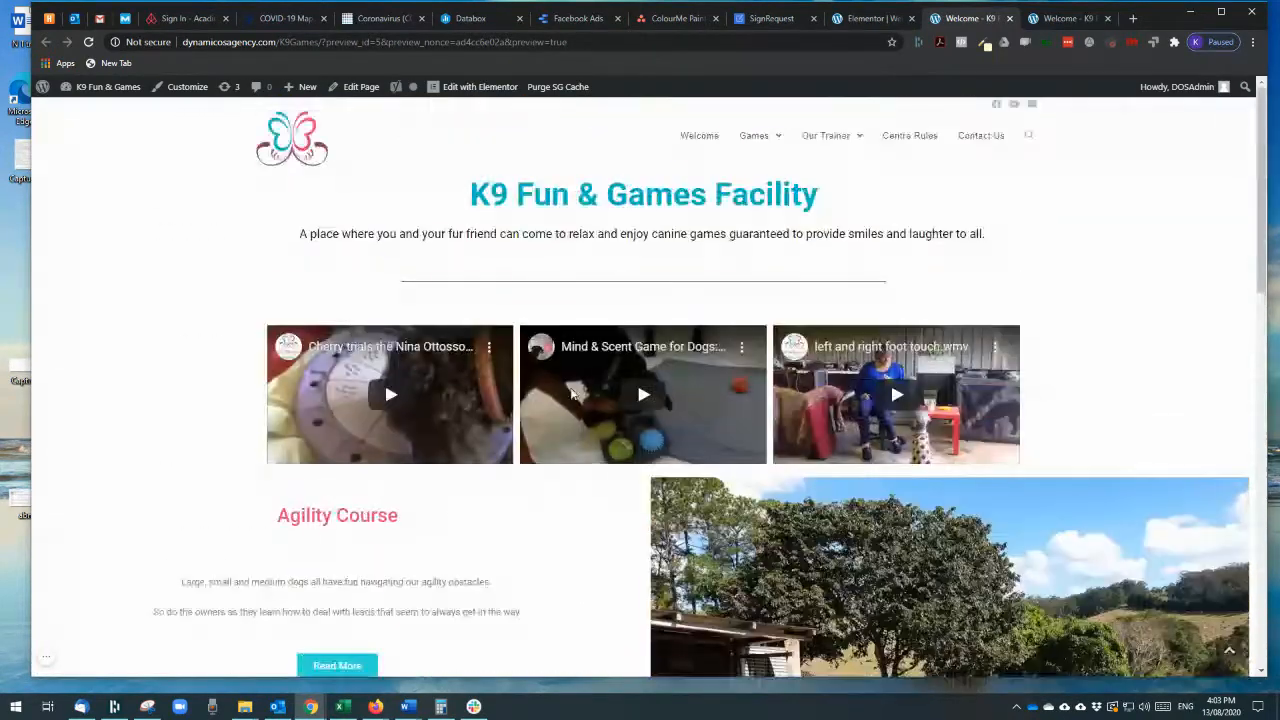
left_click(868, 18)
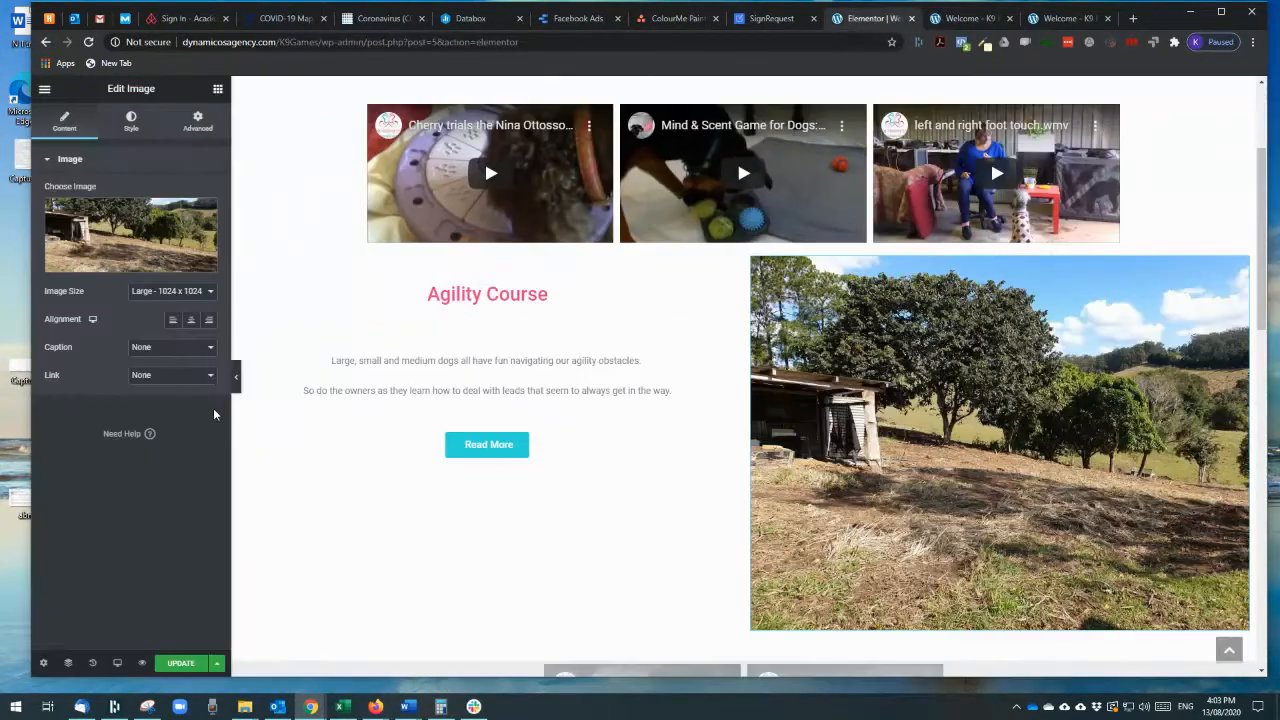
left_click(969, 16)
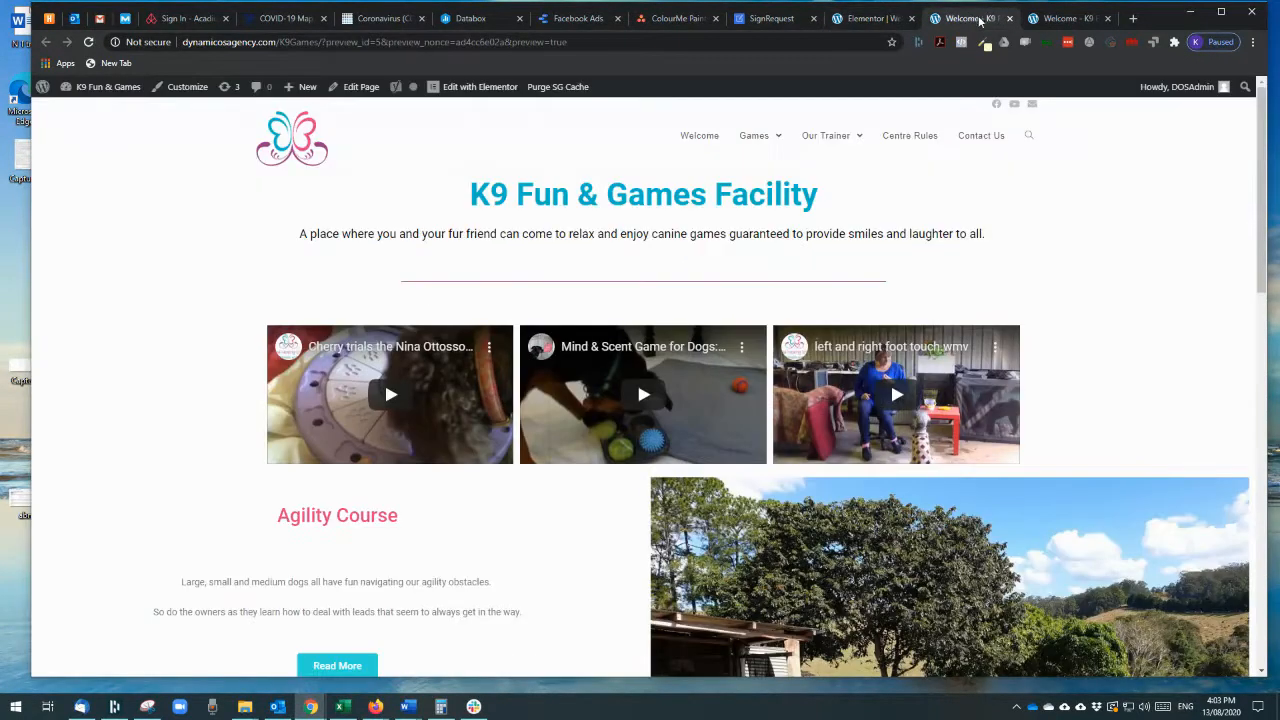
View the published Welcome page, close its tab while keeping the preview open, and return to the Elementor editor.
left_click(1058, 20)
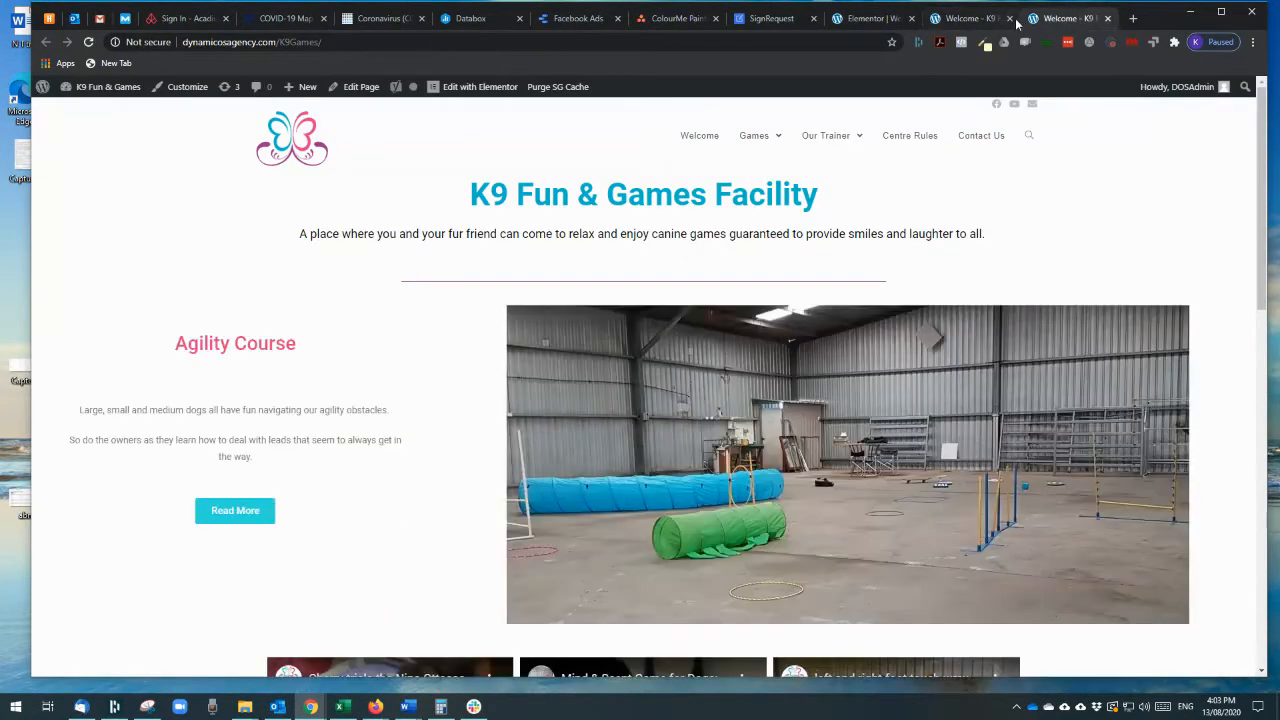
left_click(1107, 18)
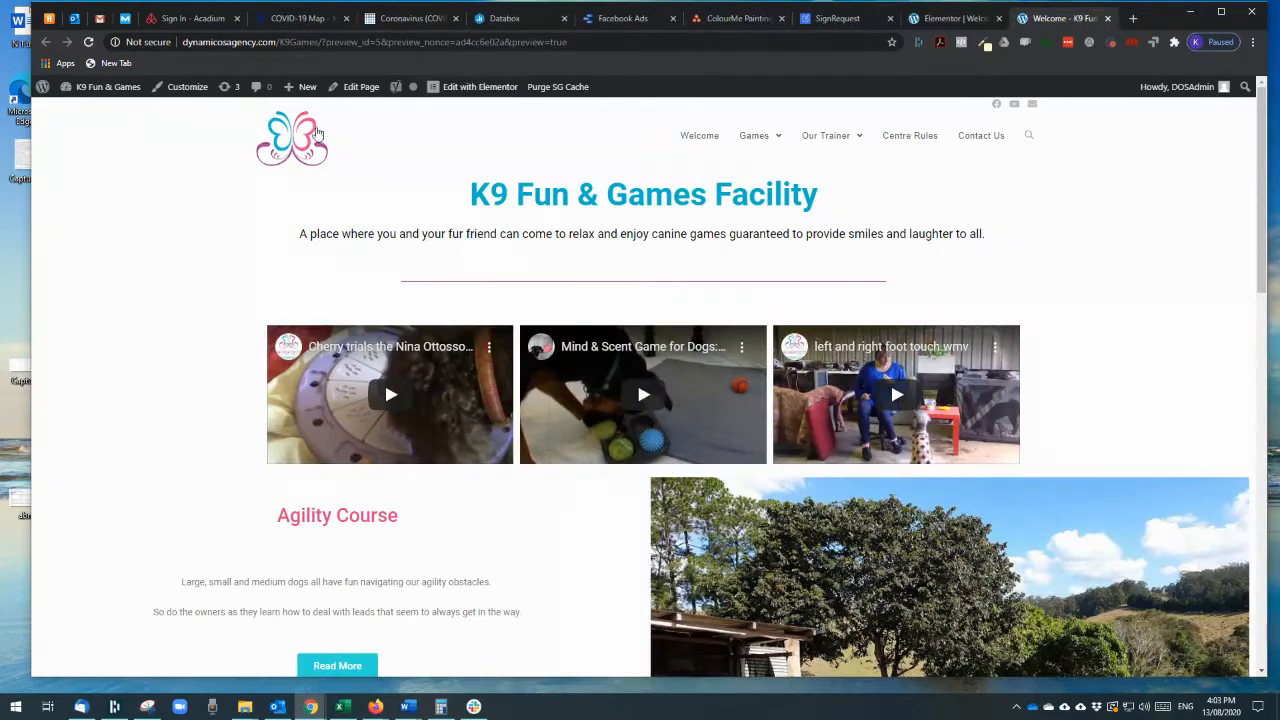
left_click(932, 18)
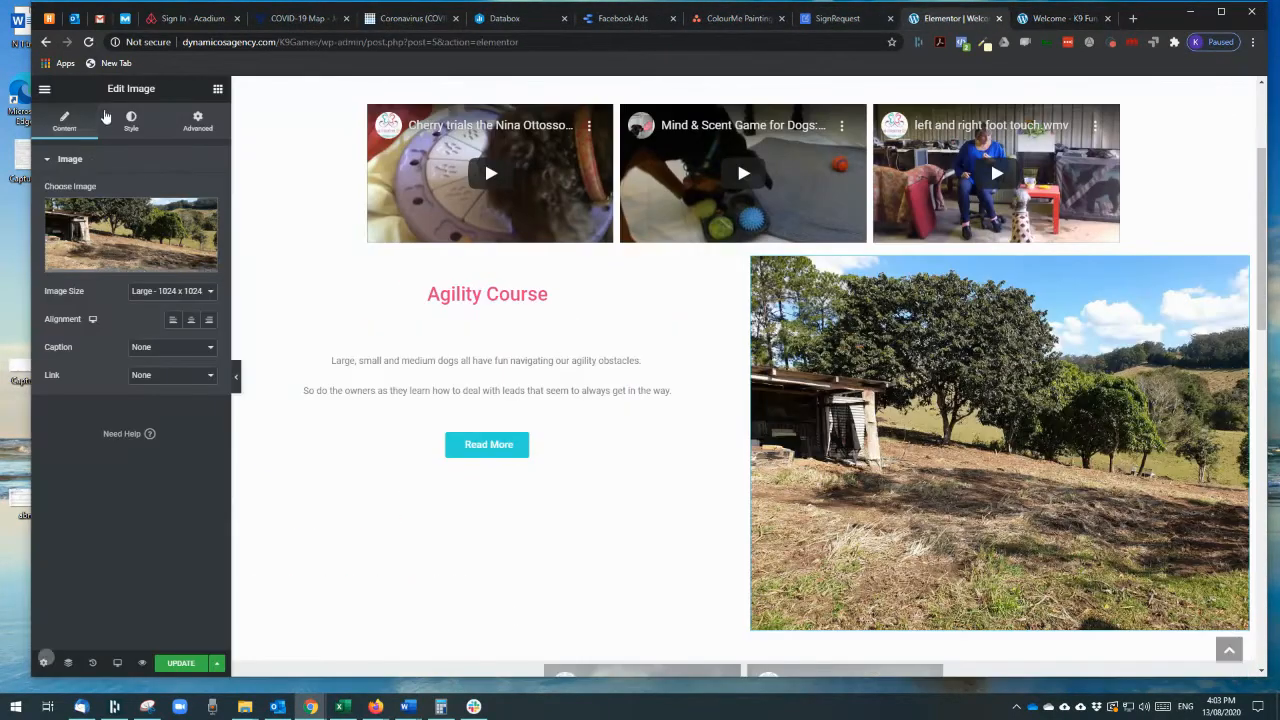
Exit the Elementor editor to the WordPress dashboard and go to the list of all pages.
left_click(46, 91)
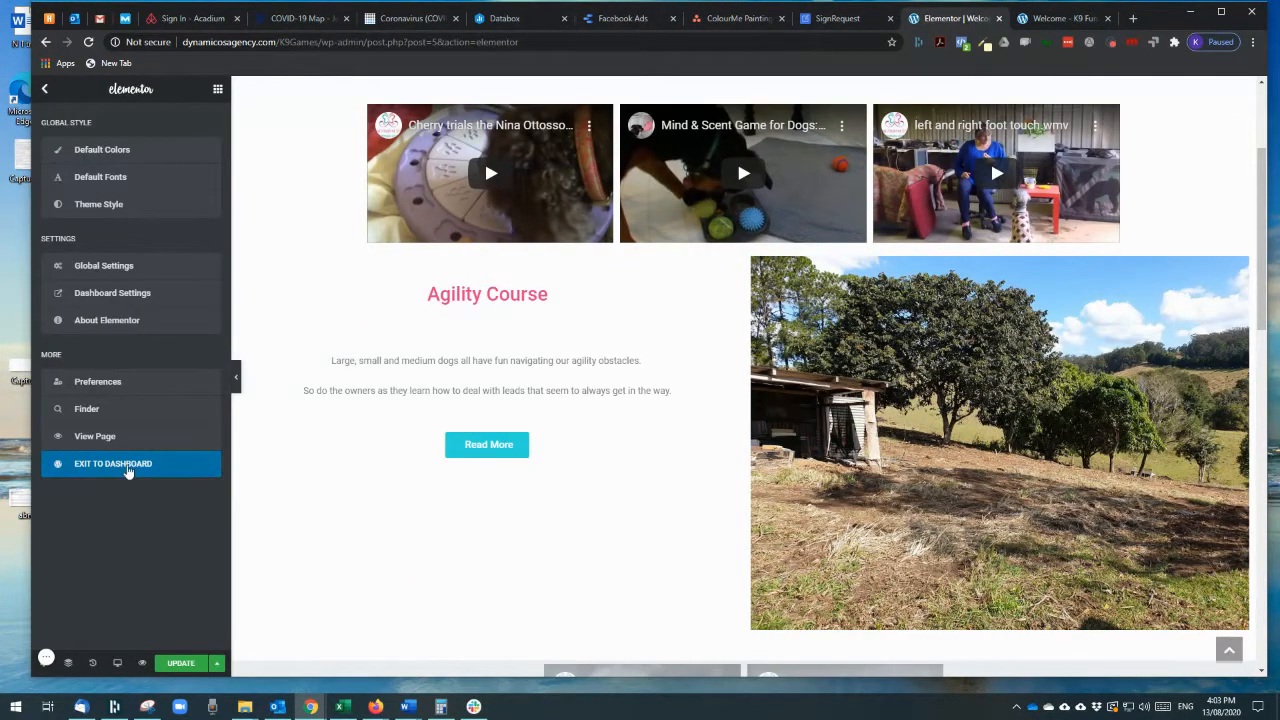
left_click(126, 465)
left_click(711, 118)
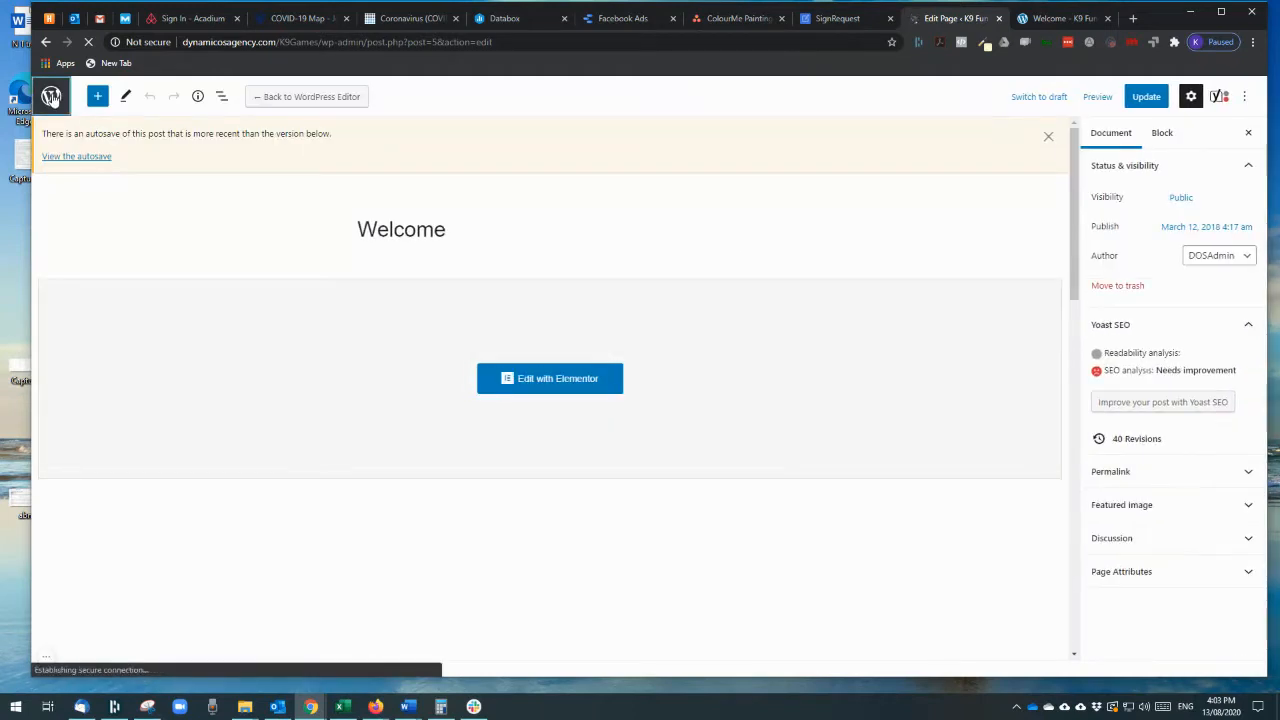
left_click(50, 96)
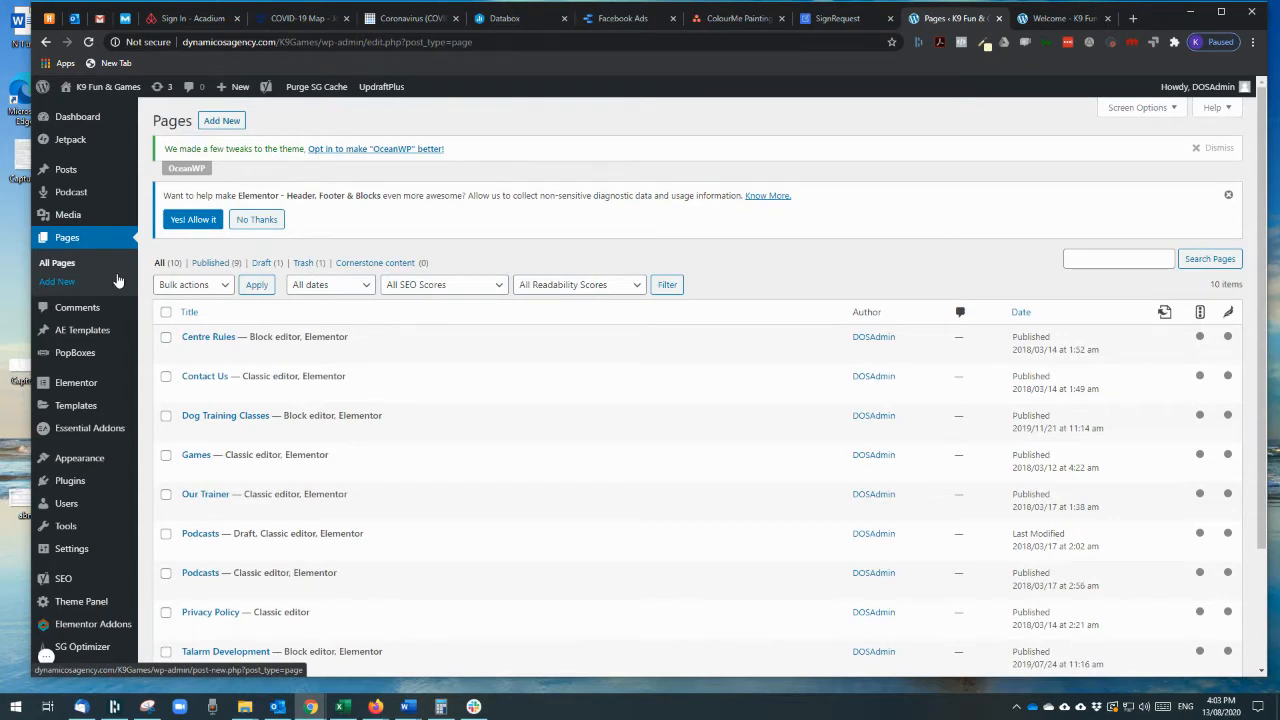
Look through the site's full list of pages and the sections of the WordPress admin menu.
scroll(471, 380, "down", 3)
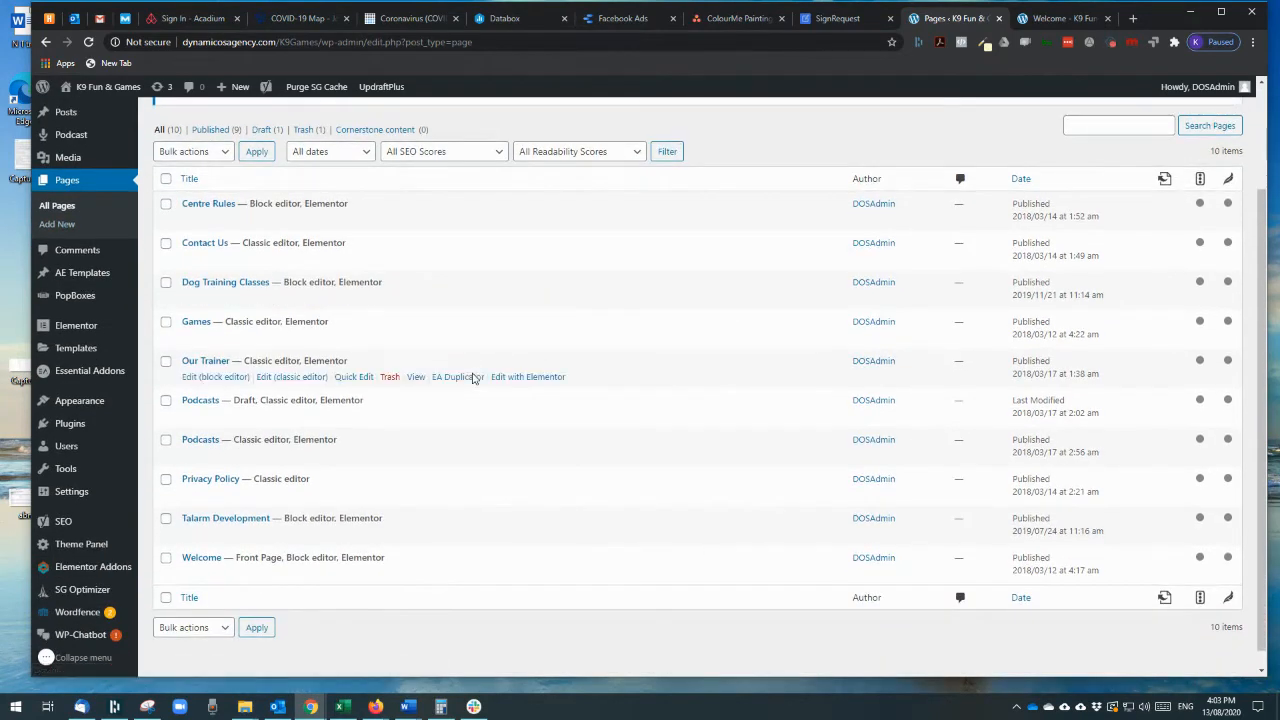
scroll(474, 378, "up", 2)
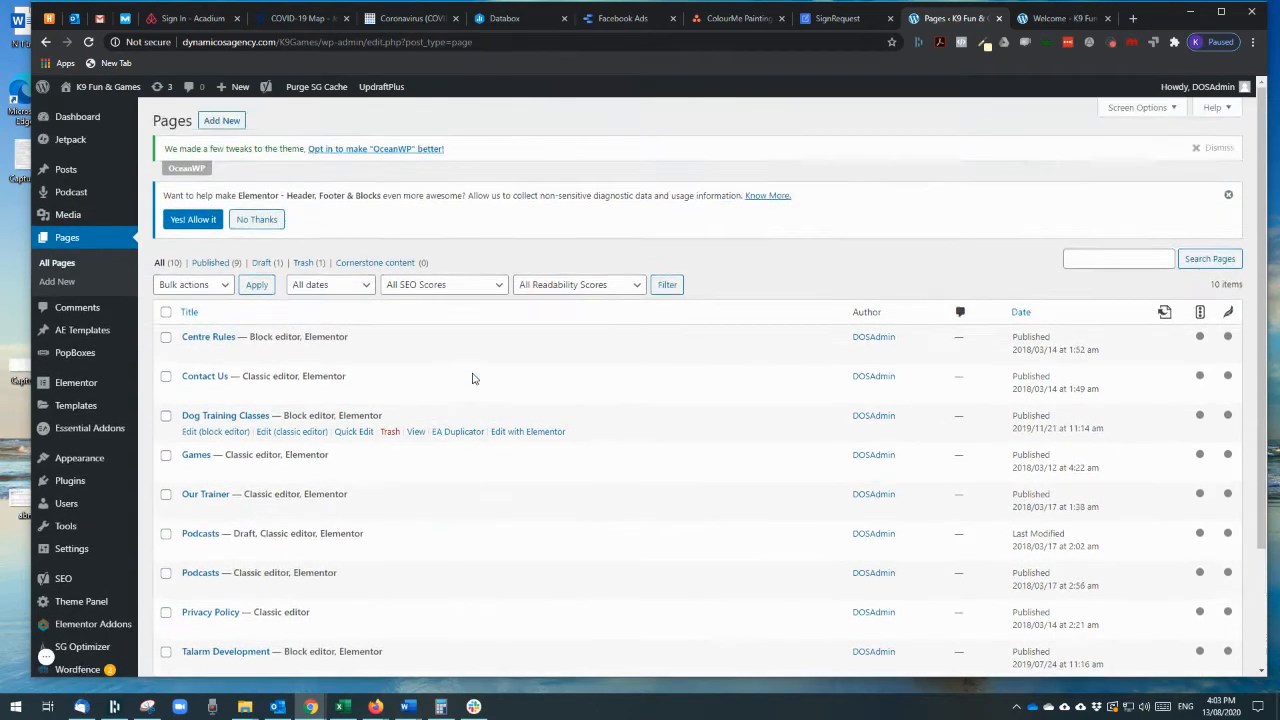
scroll(474, 378, "down", 3)
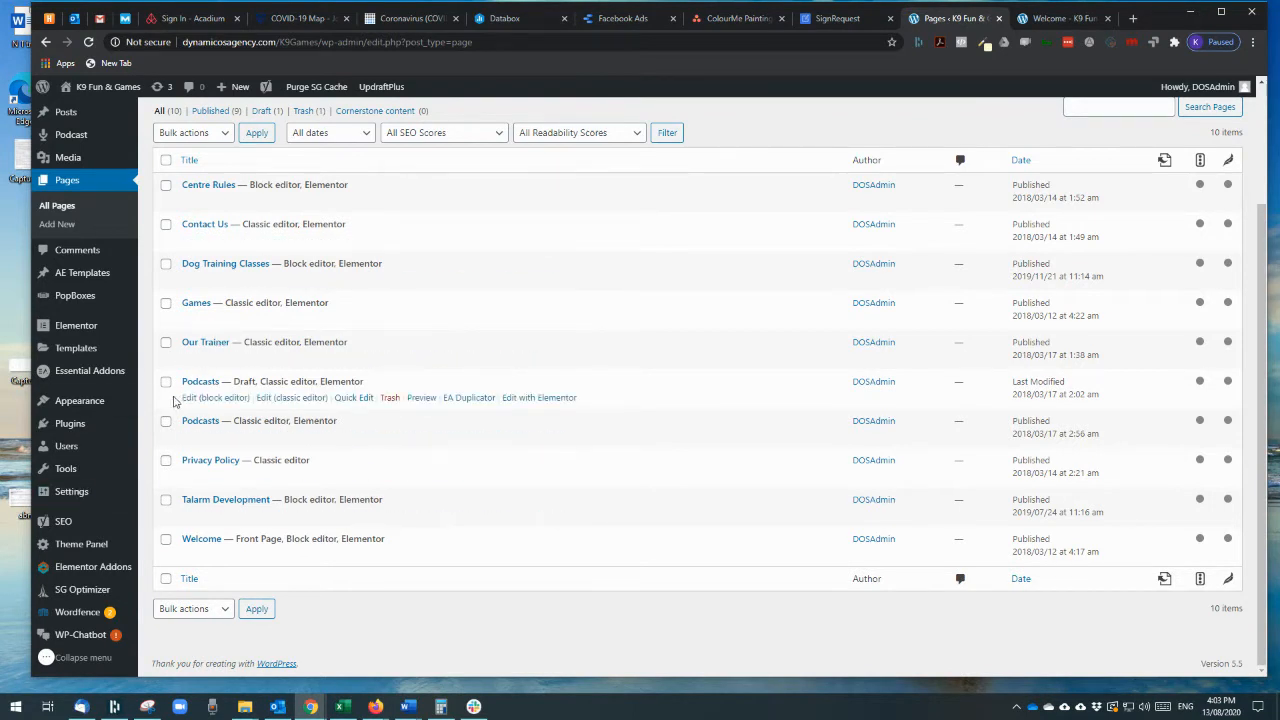
scroll(174, 400, "up", 2)
mouse_move(81, 127)
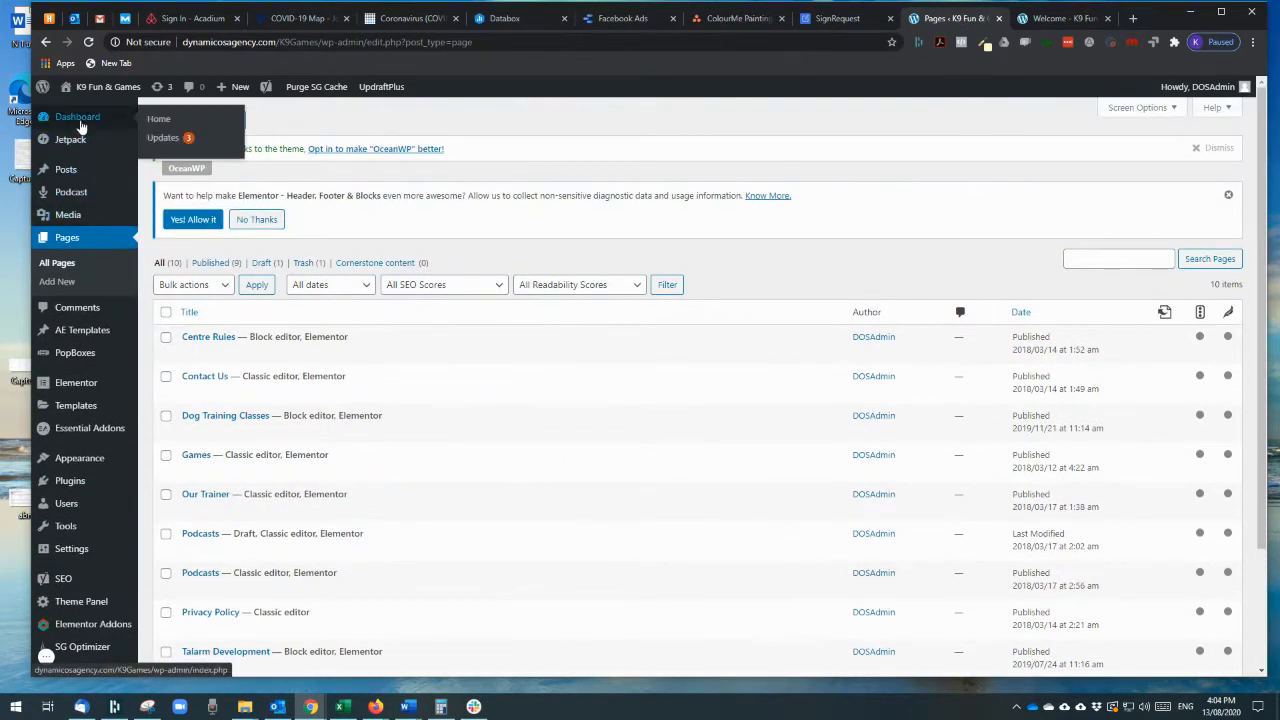
scroll(940, 360, "down", 1)
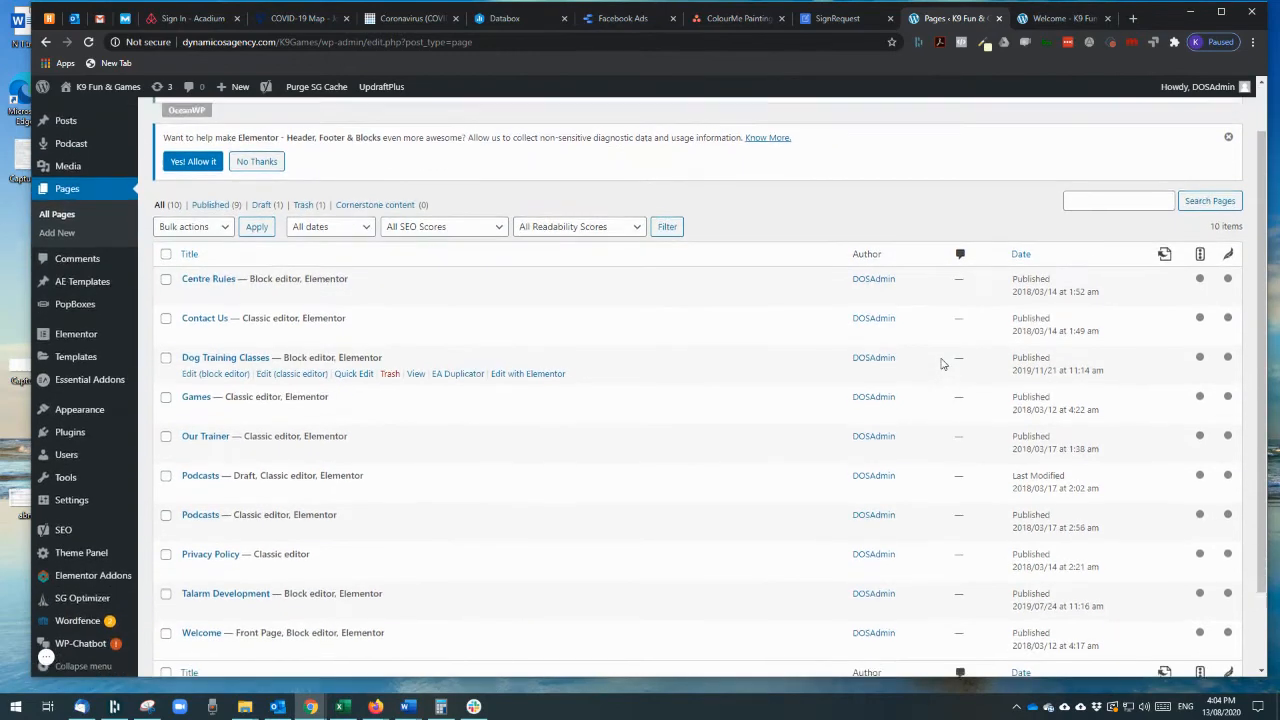
scroll(940, 364, "up", 1)
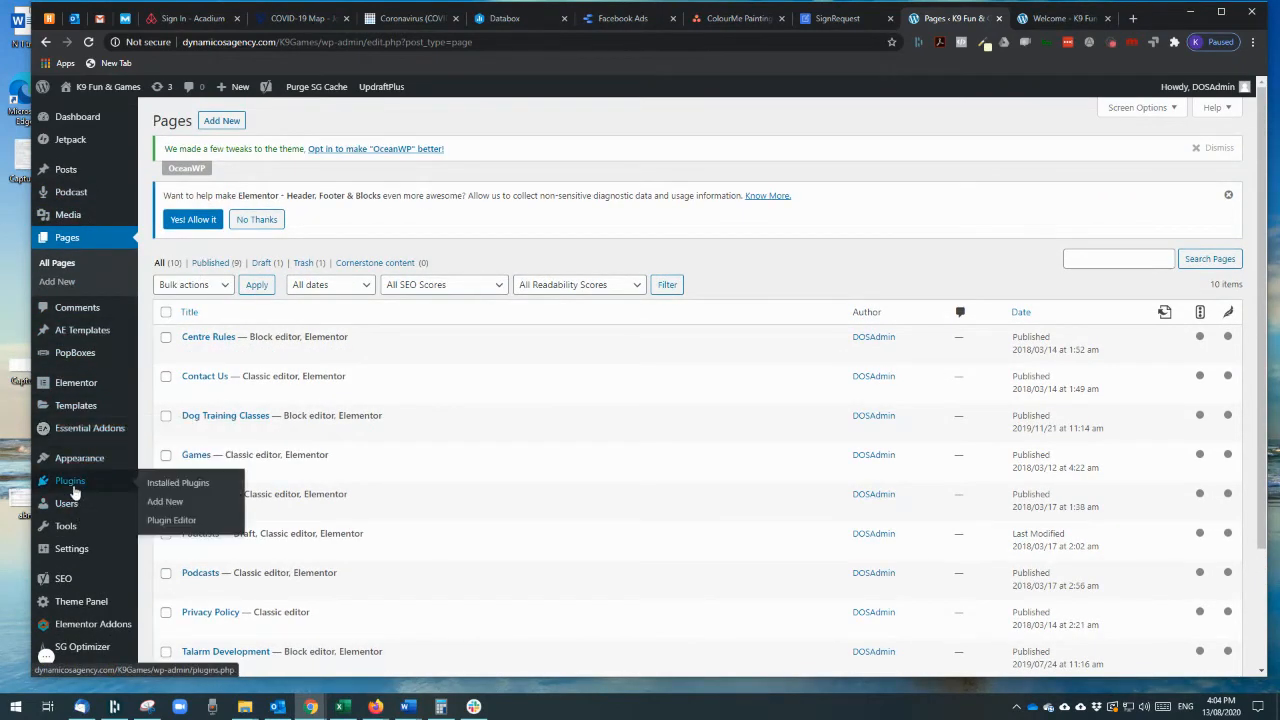
Open the installed plugins and review the whole list, including the Elementor add-ons, backup, security and SEO plugins.
left_click(72, 488)
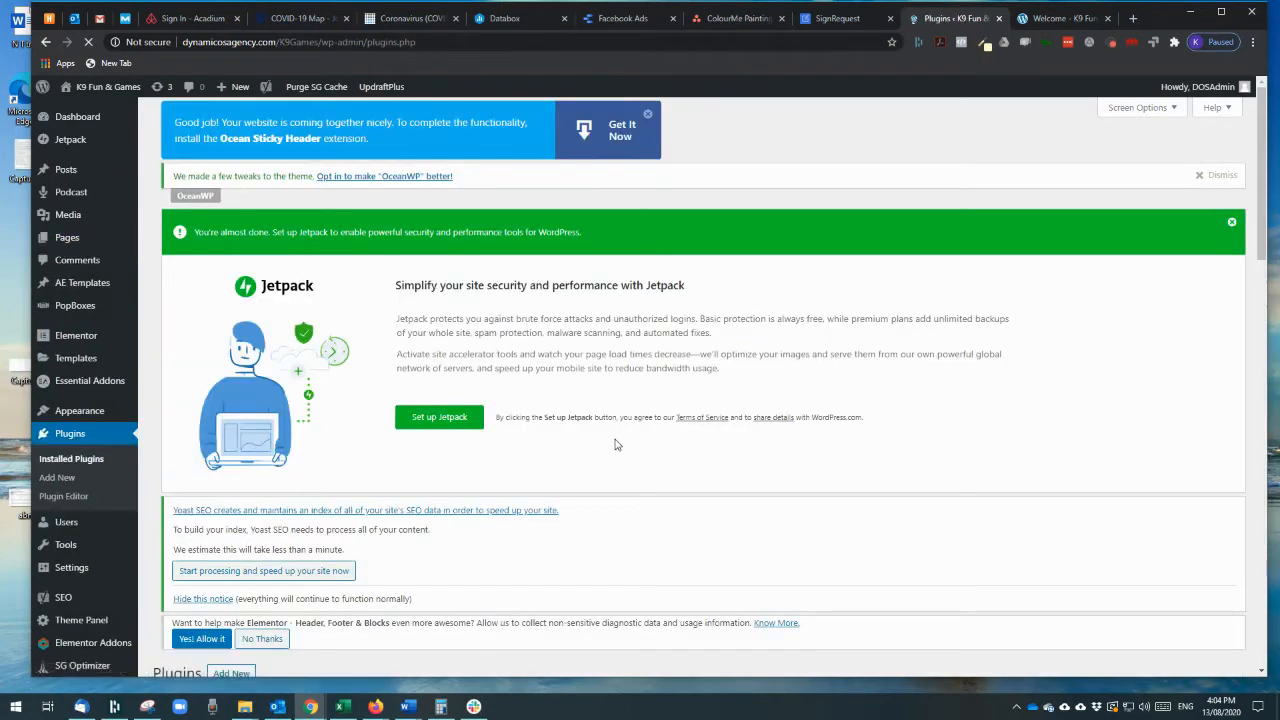
scroll(617, 444, "down", 5)
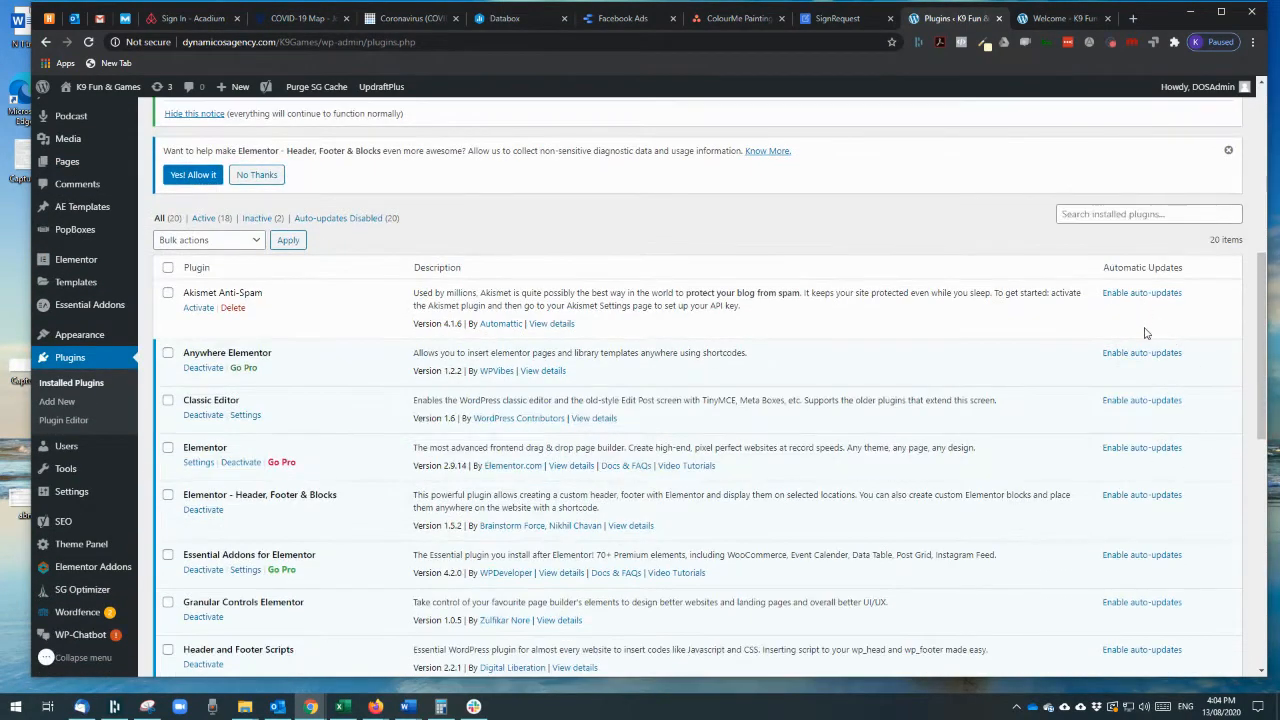
scroll(656, 466, "down", 1)
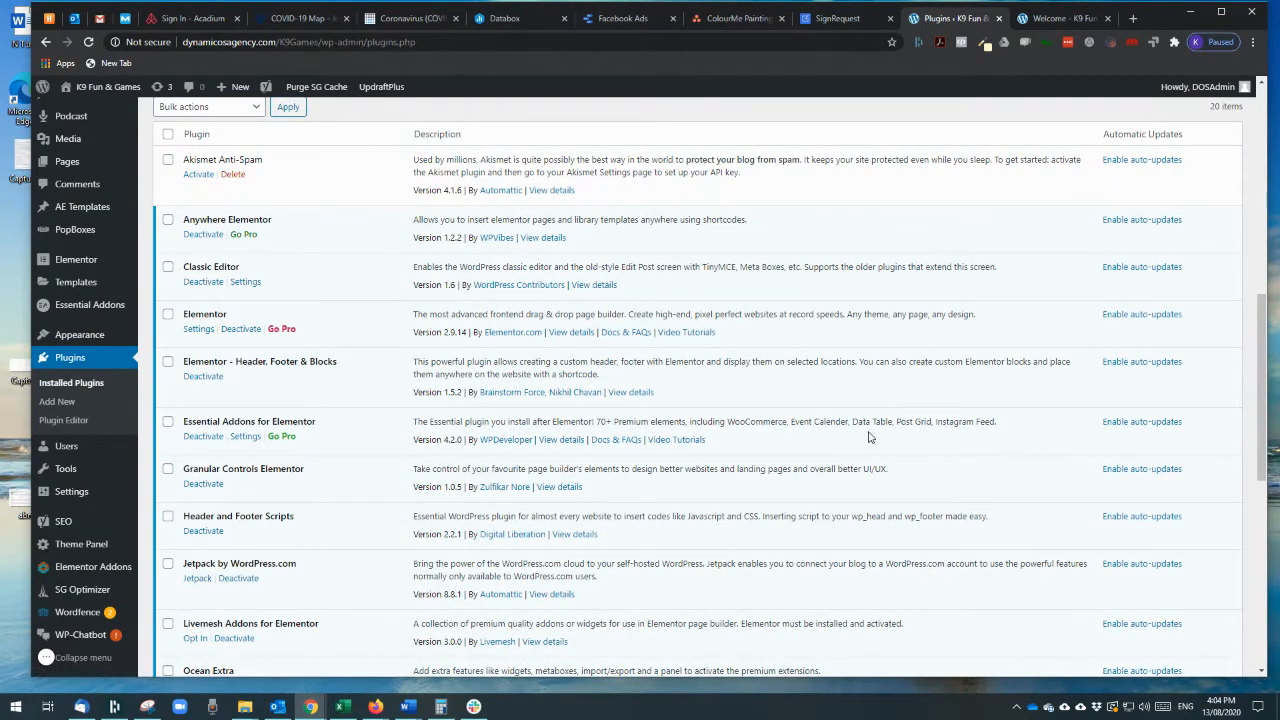
scroll(868, 437, "down", 1)
scroll(868, 437, "up", 1)
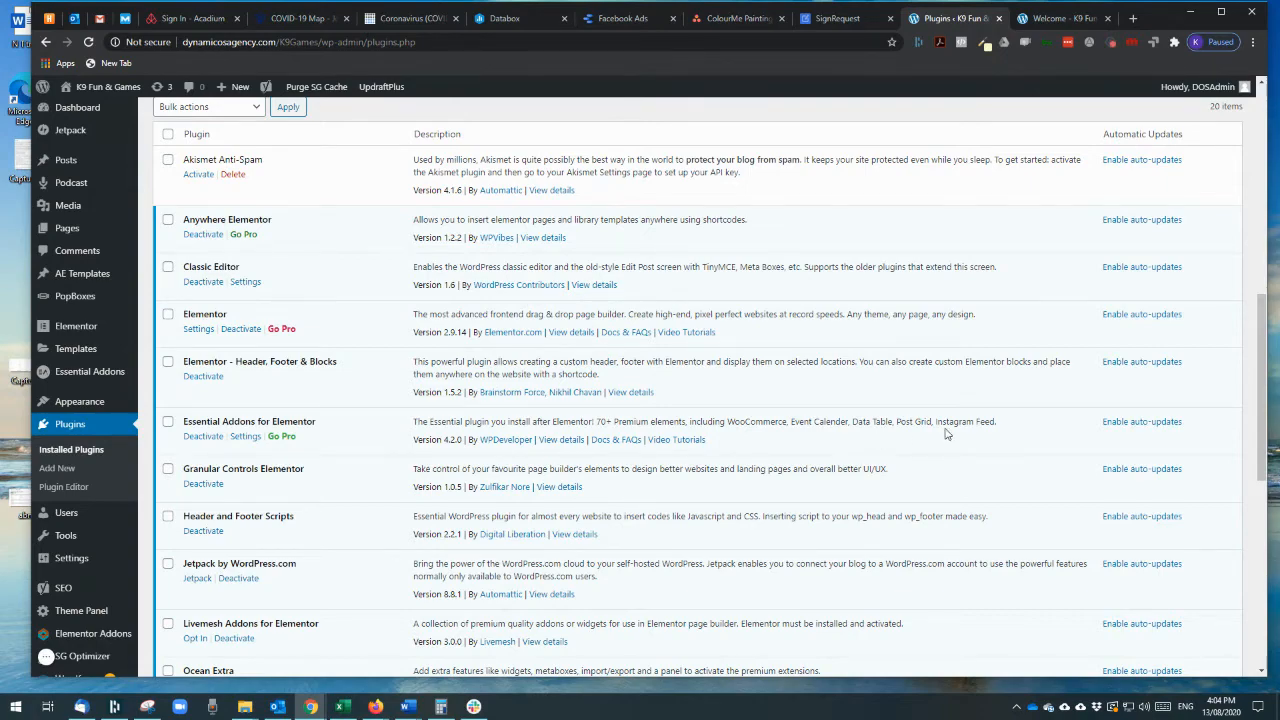
scroll(845, 408, "down", 4)
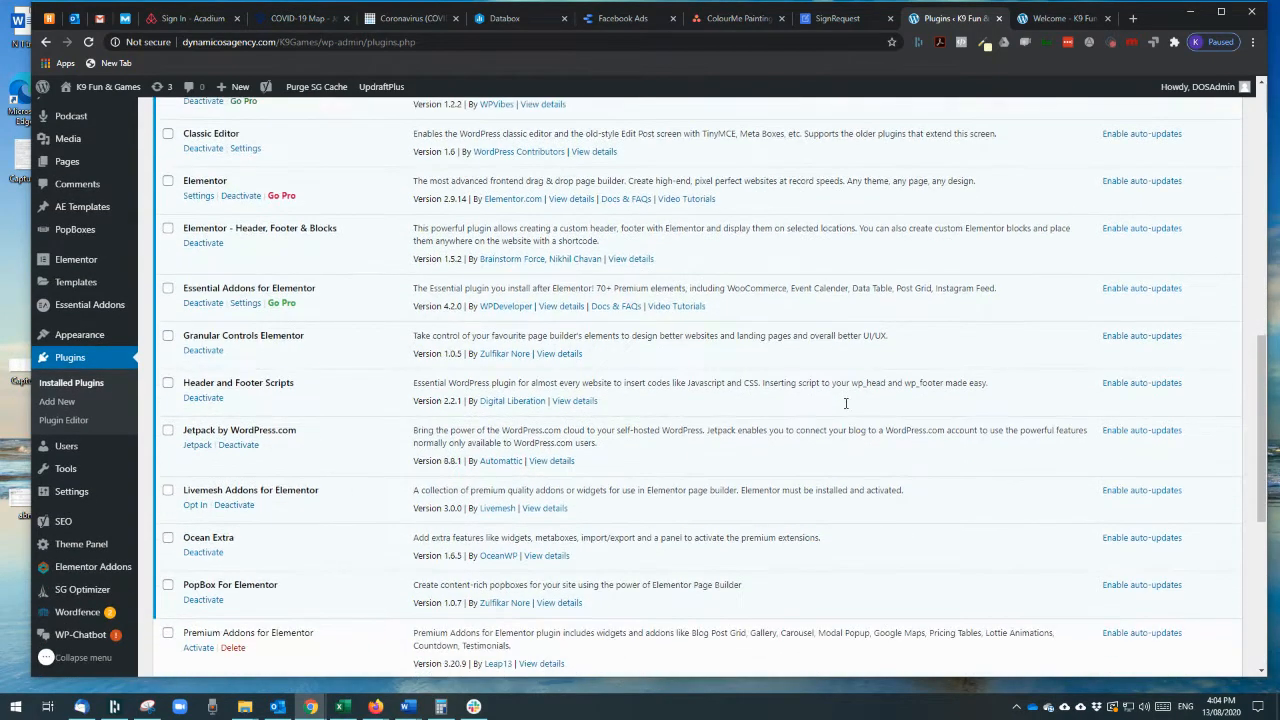
scroll(845, 408, "down", 5)
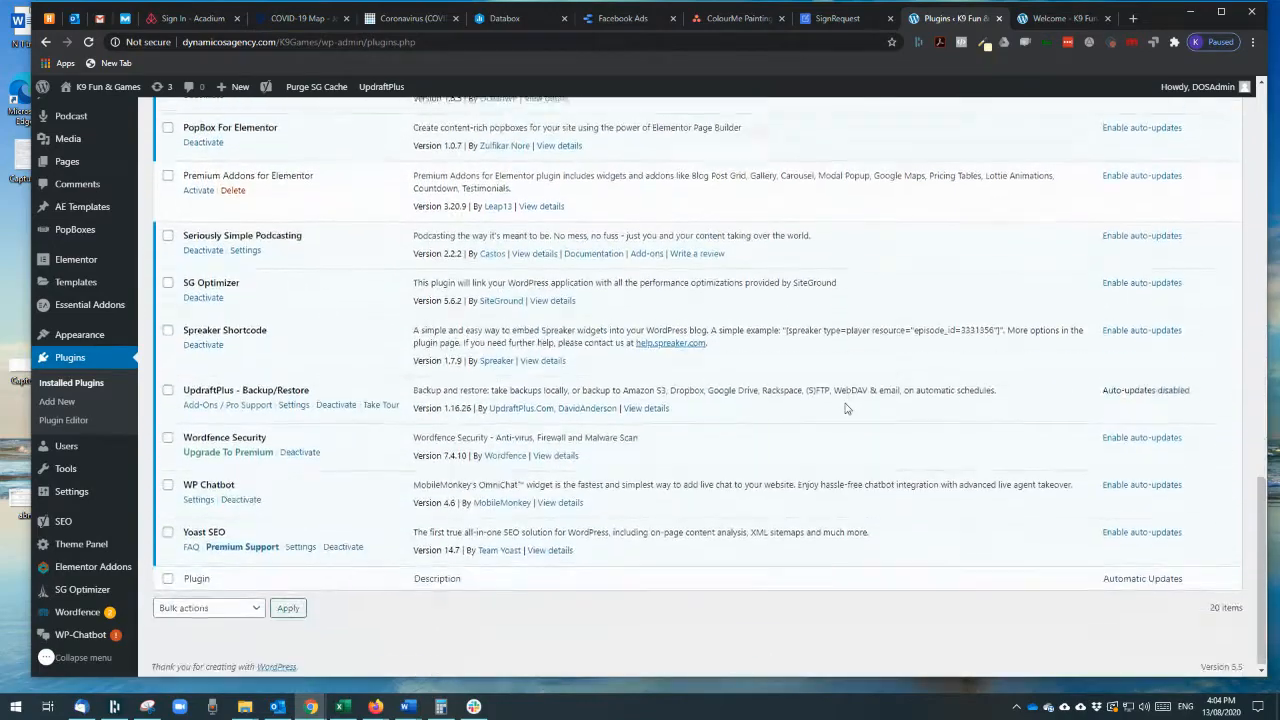
scroll(461, 480, "up", 5)
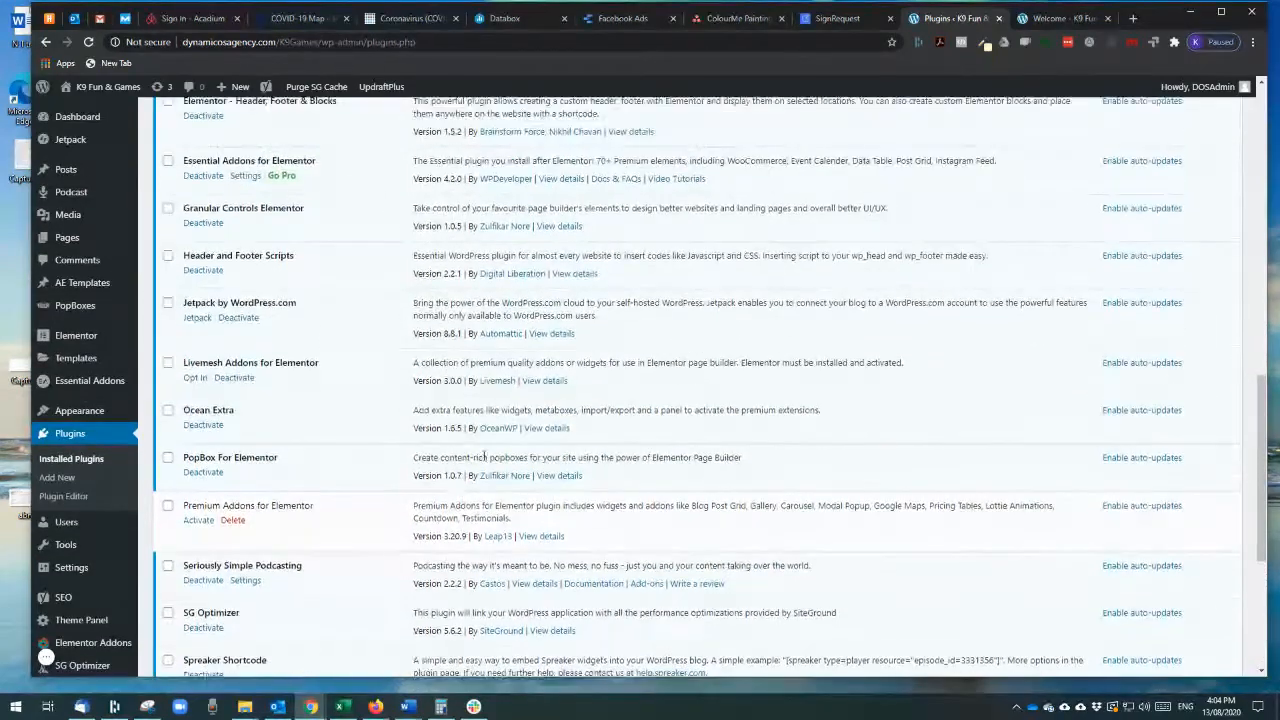
scroll(293, 348, "up", 4)
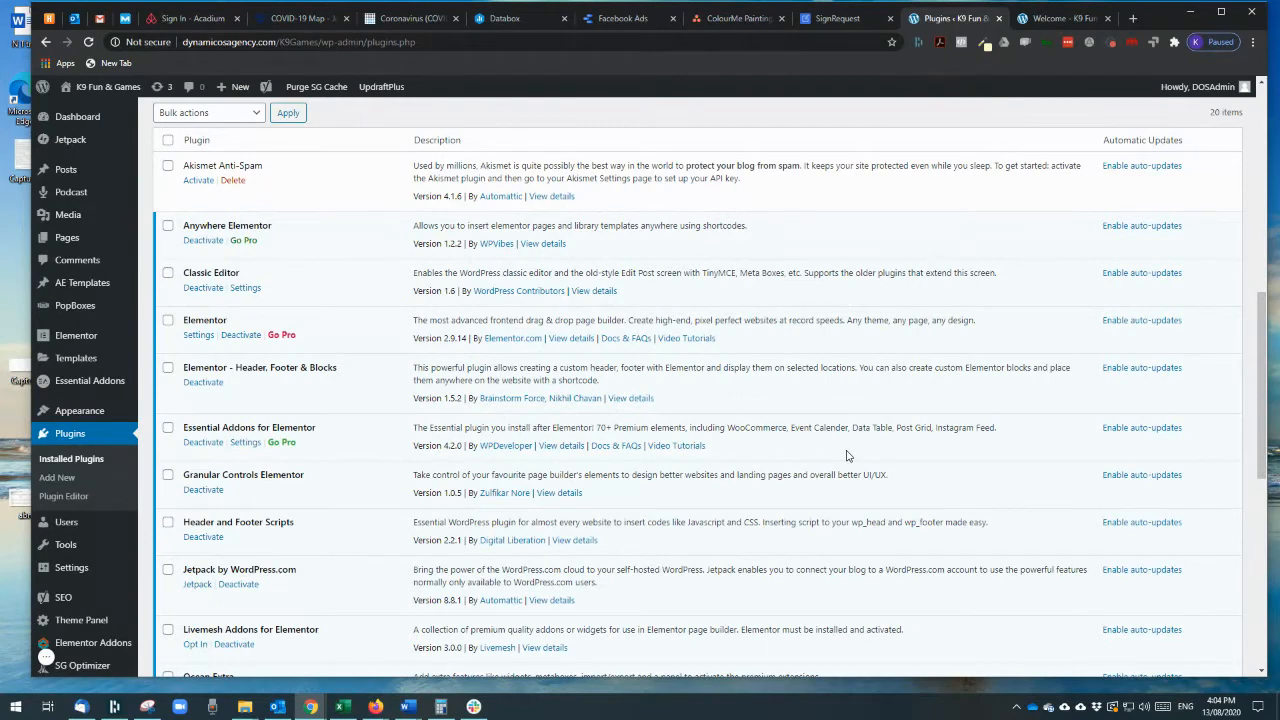
Browse the first page of images in the Media Library, and open the list of site users.
left_click(60, 215)
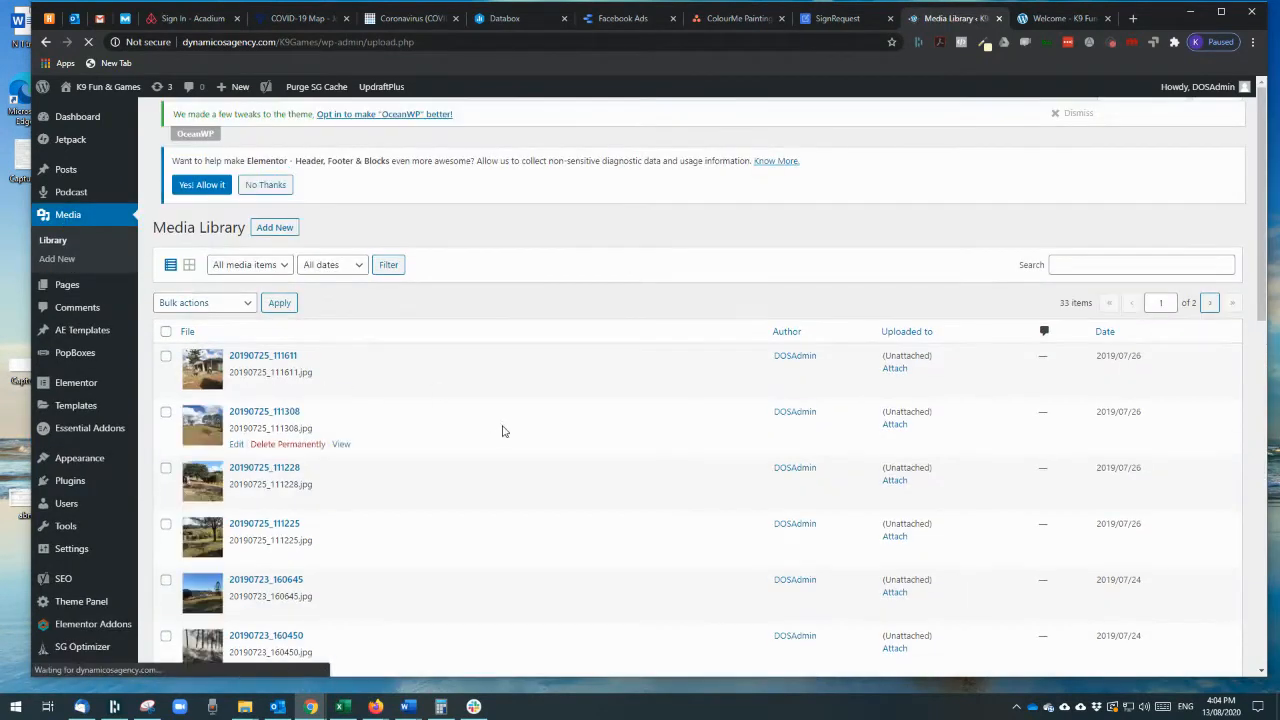
scroll(376, 321, "down", 2)
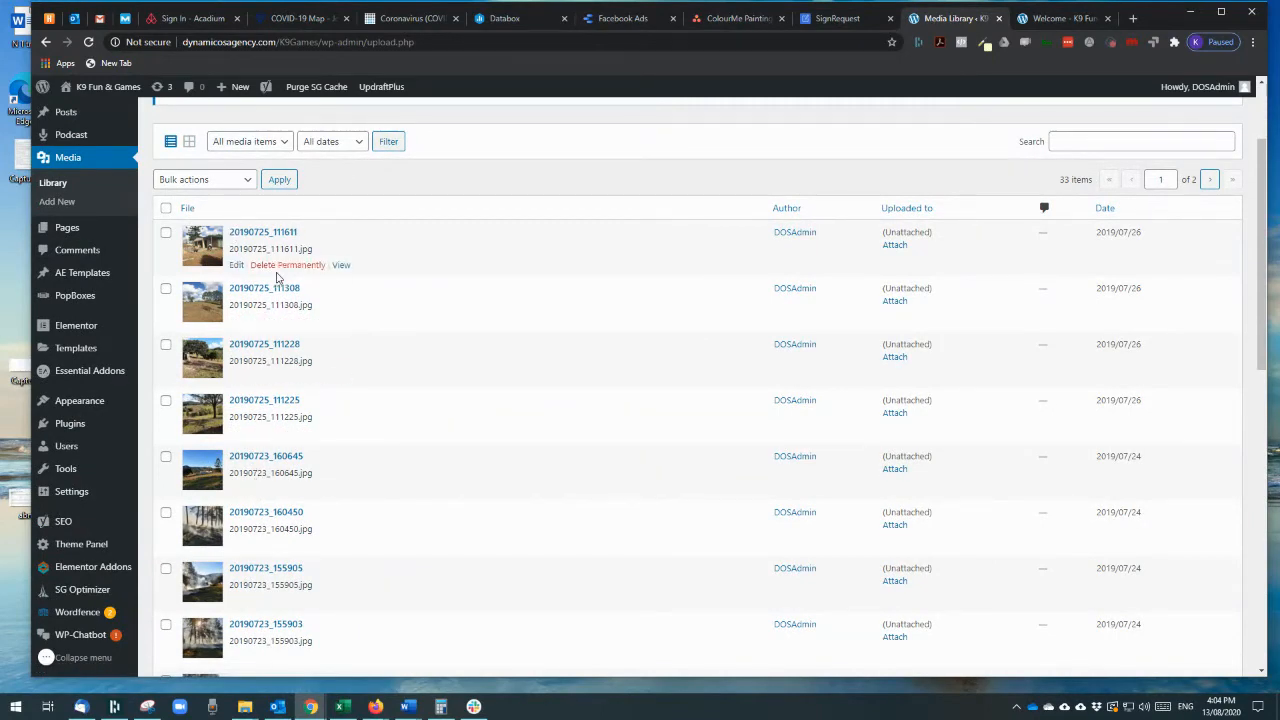
scroll(275, 285, "down", 2)
scroll(277, 285, "down", 2)
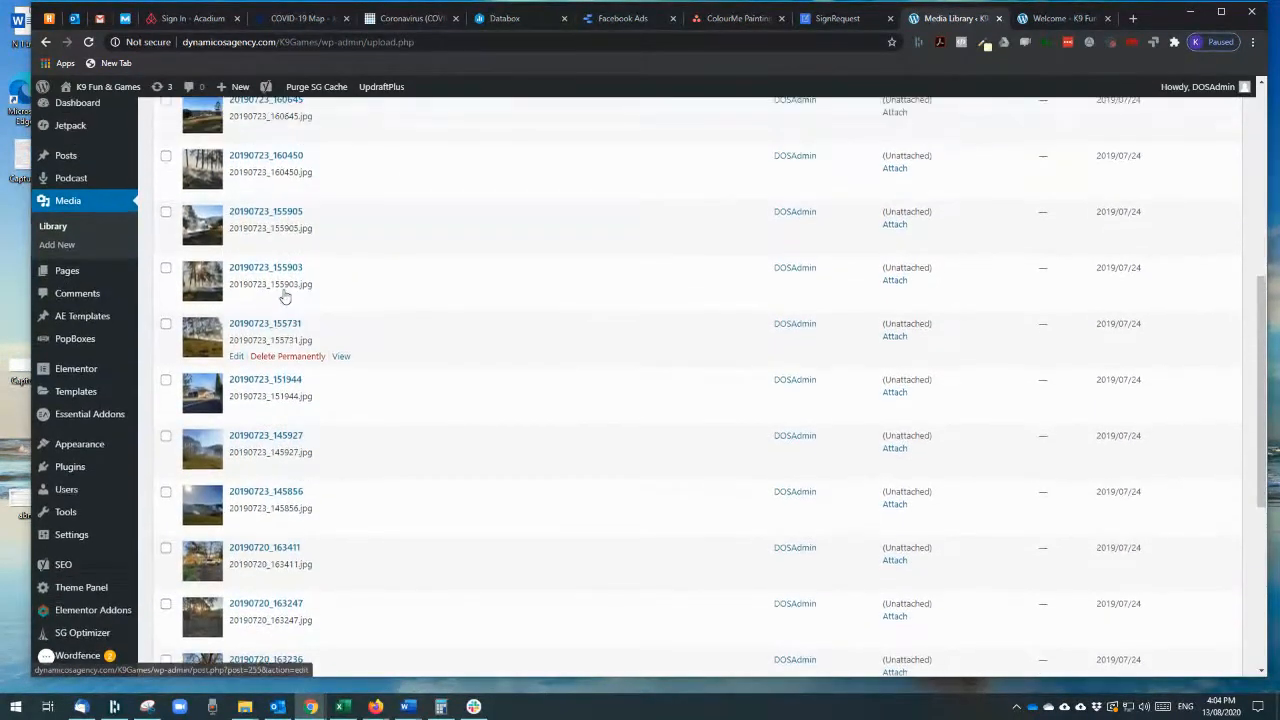
scroll(286, 298, "up", 3)
scroll(286, 298, "down", 10)
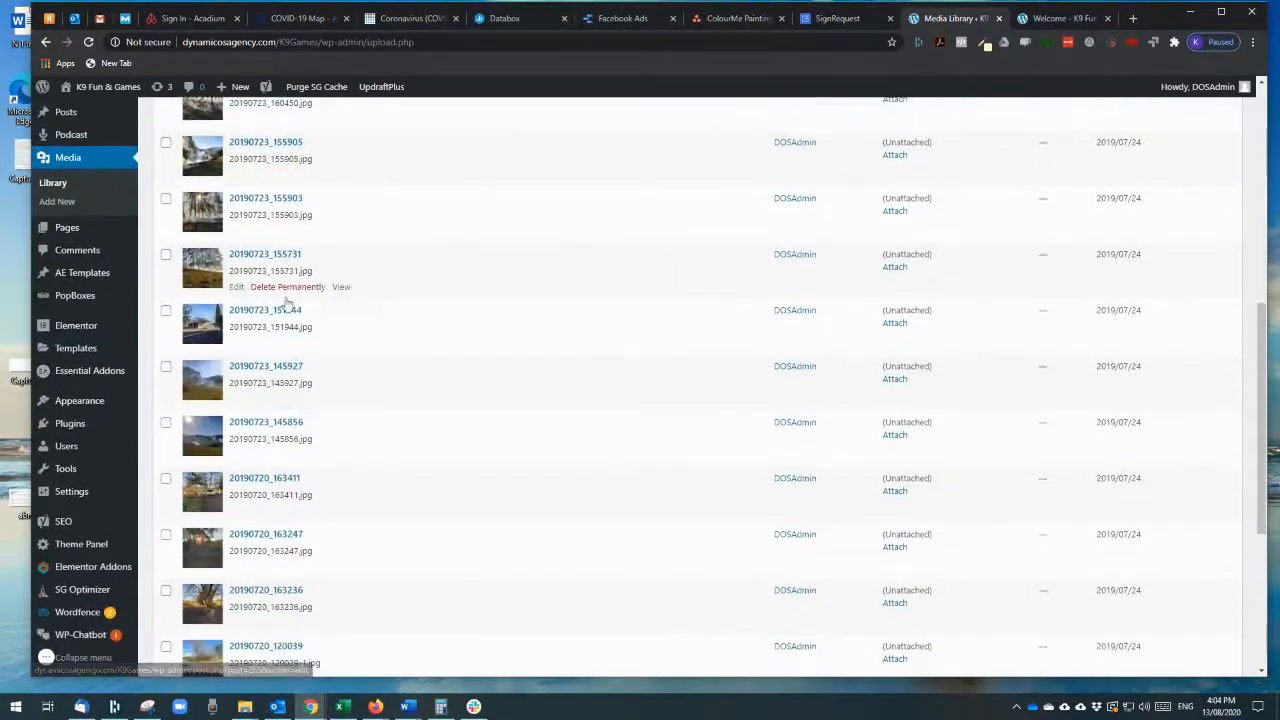
scroll(286, 303, "down", 1)
scroll(287, 304, "up", 1)
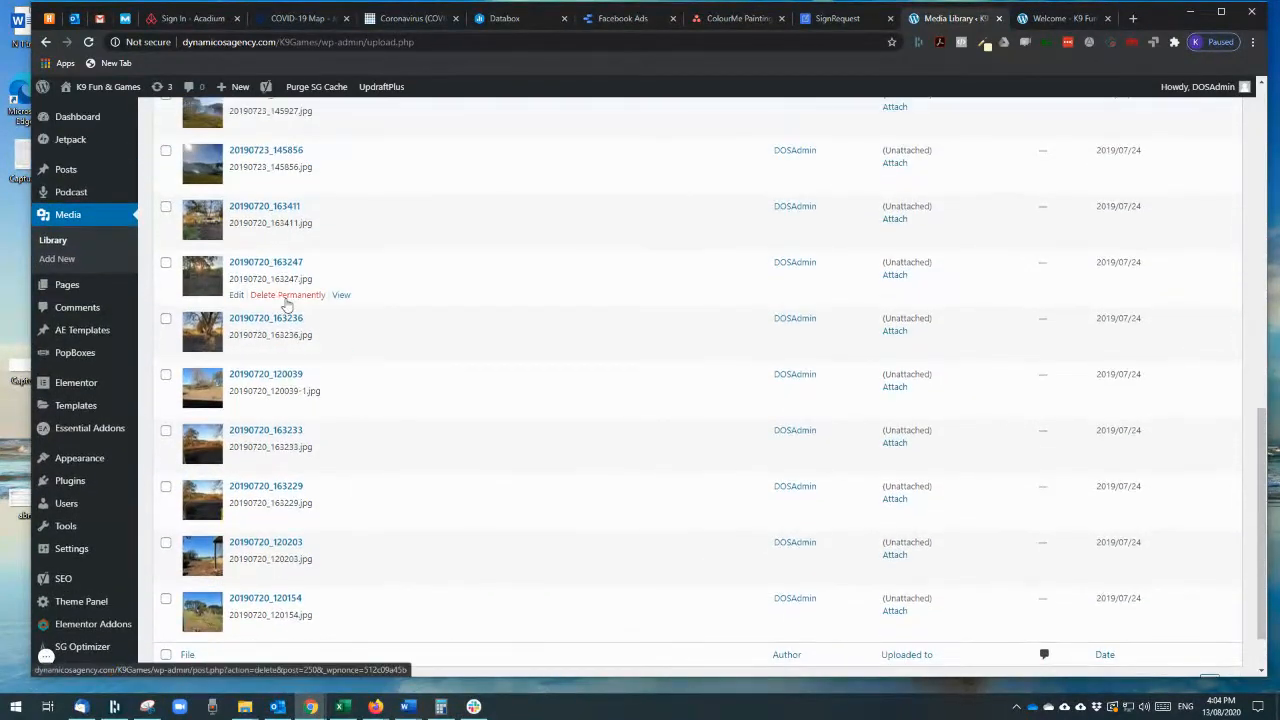
scroll(286, 303, "down", 1)
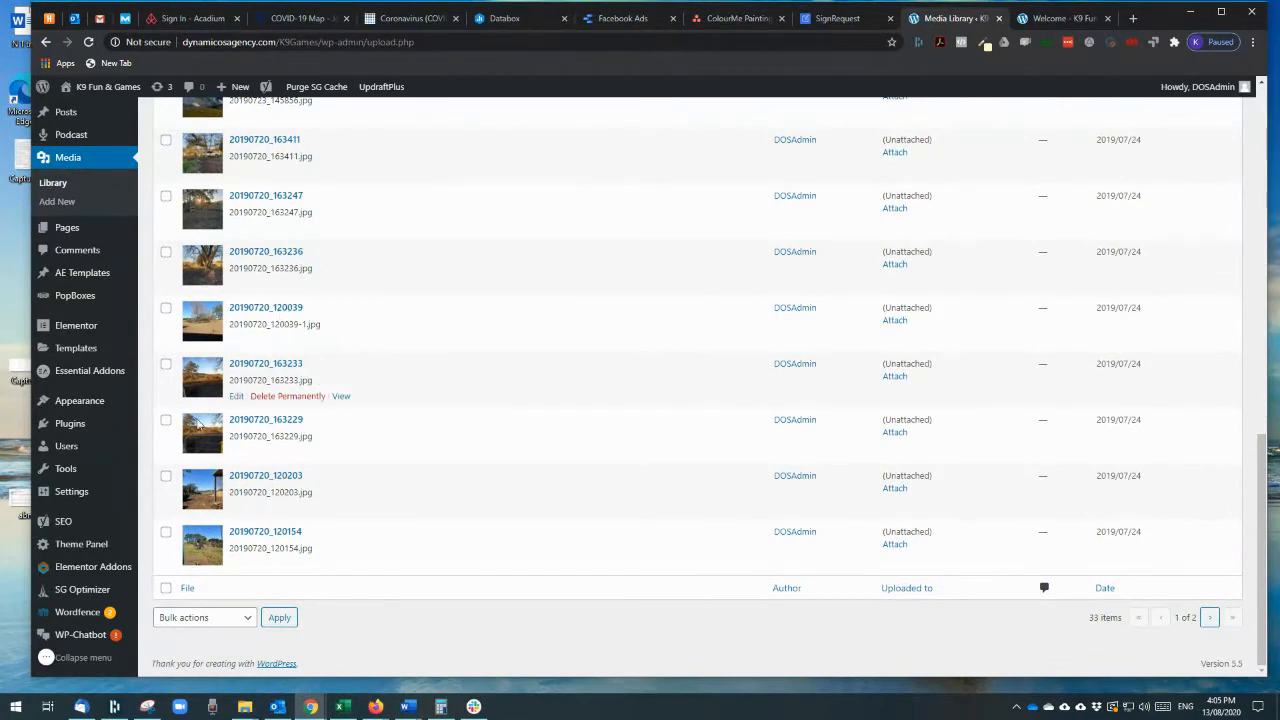
left_click(76, 447)
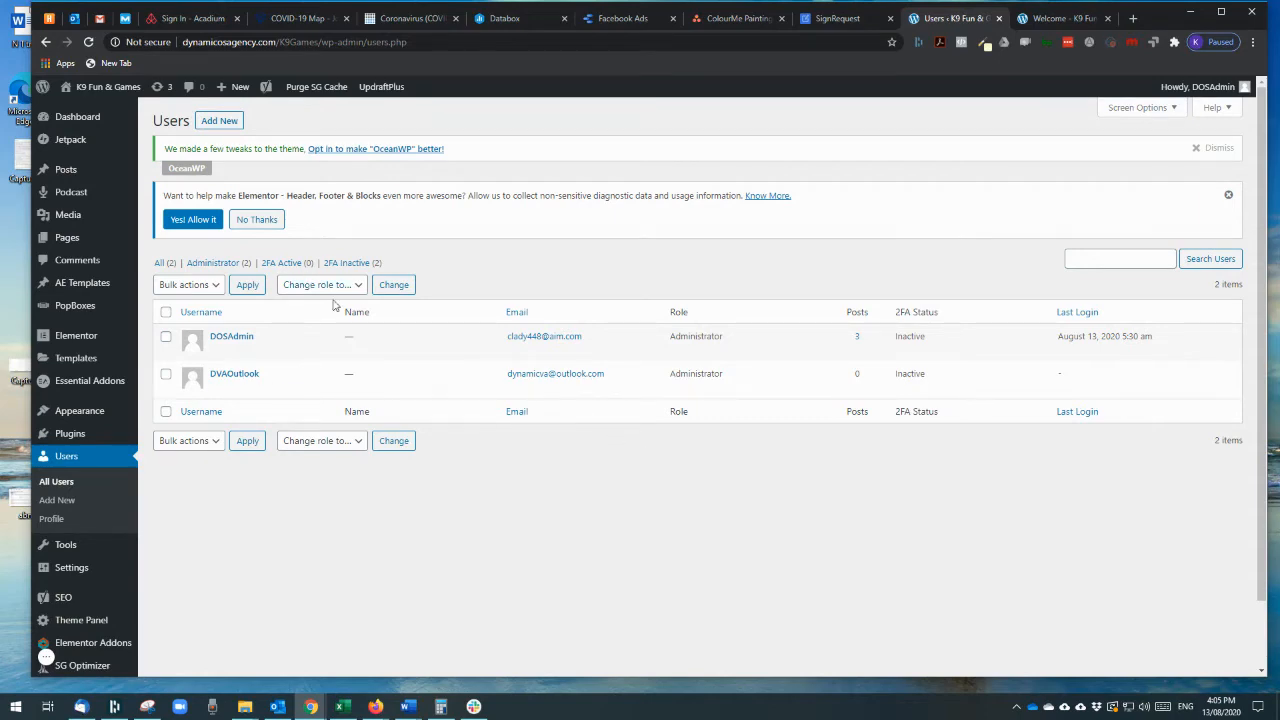
Open siteground.com in a new browser tab and go to its Web Hosting plans page.
left_click(1133, 18)
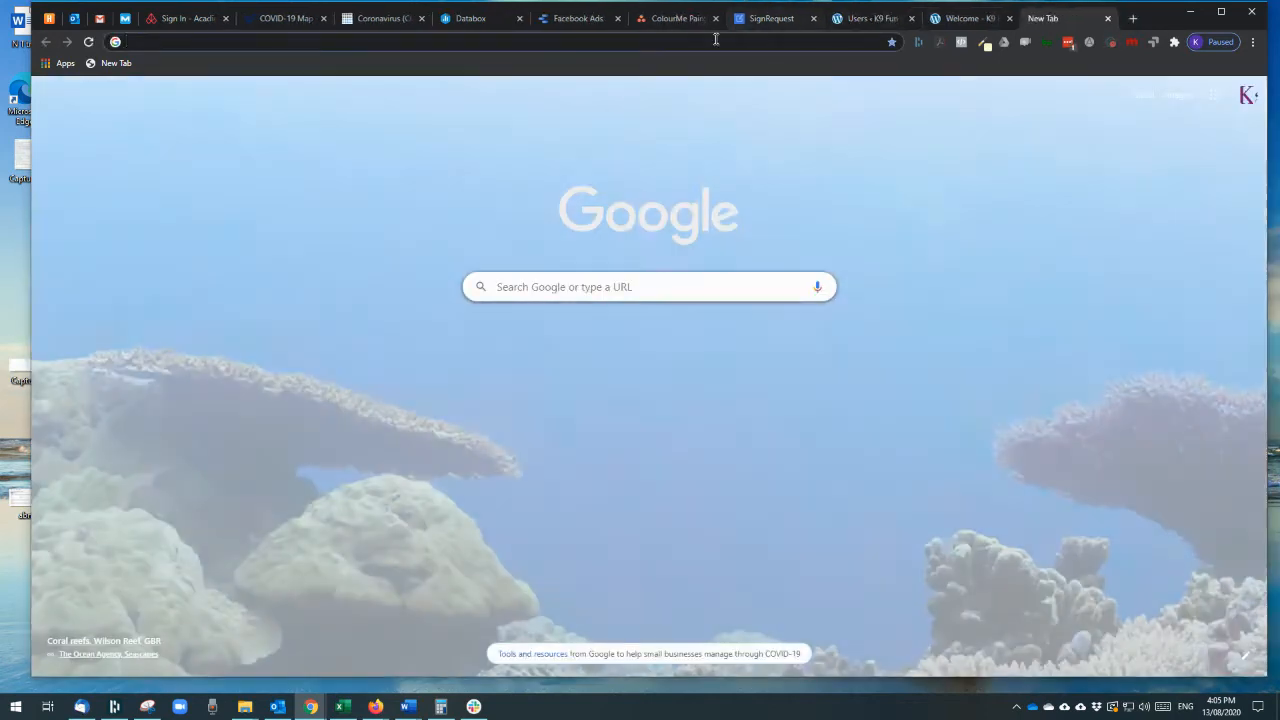
type("siteground.com")
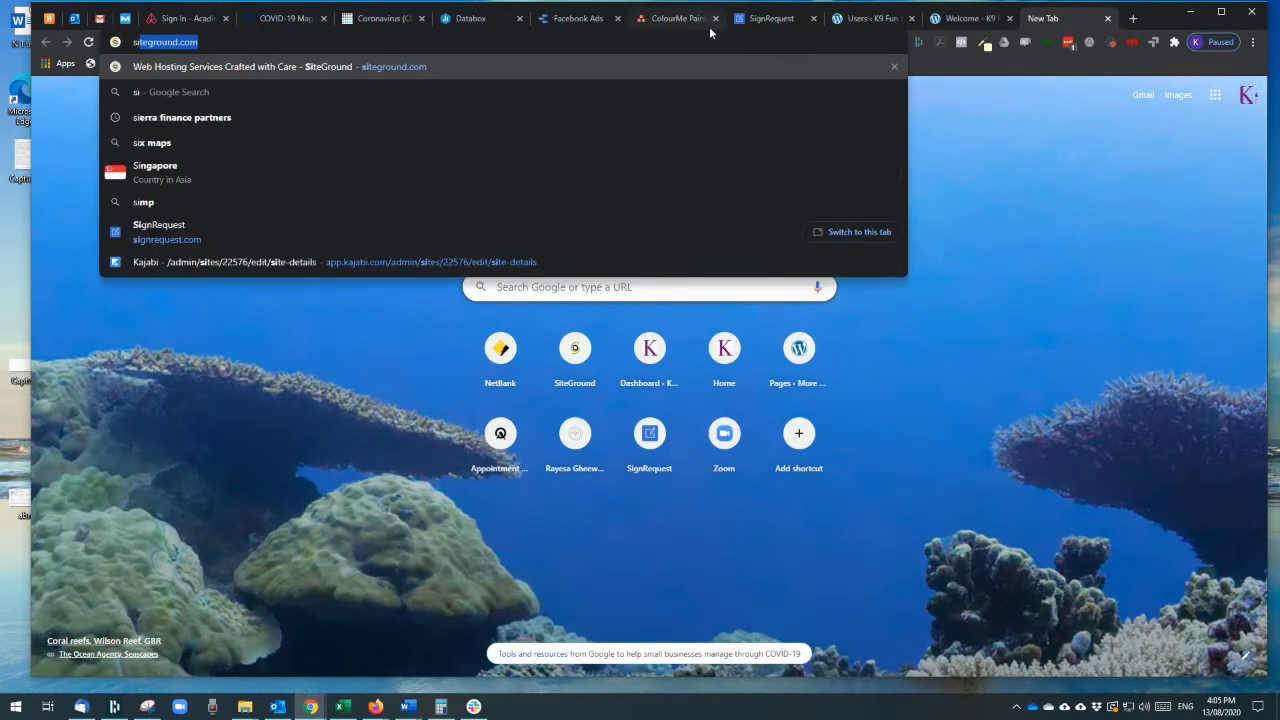
key("Return")
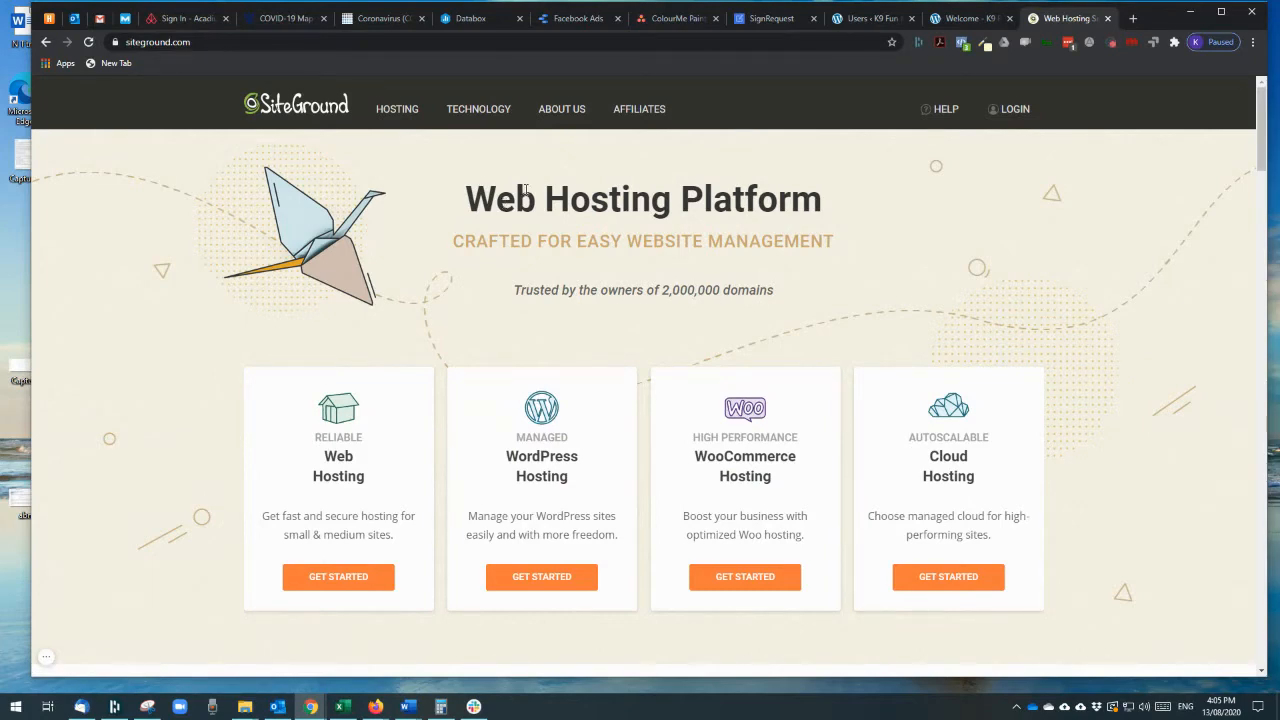
mouse_move(408, 110)
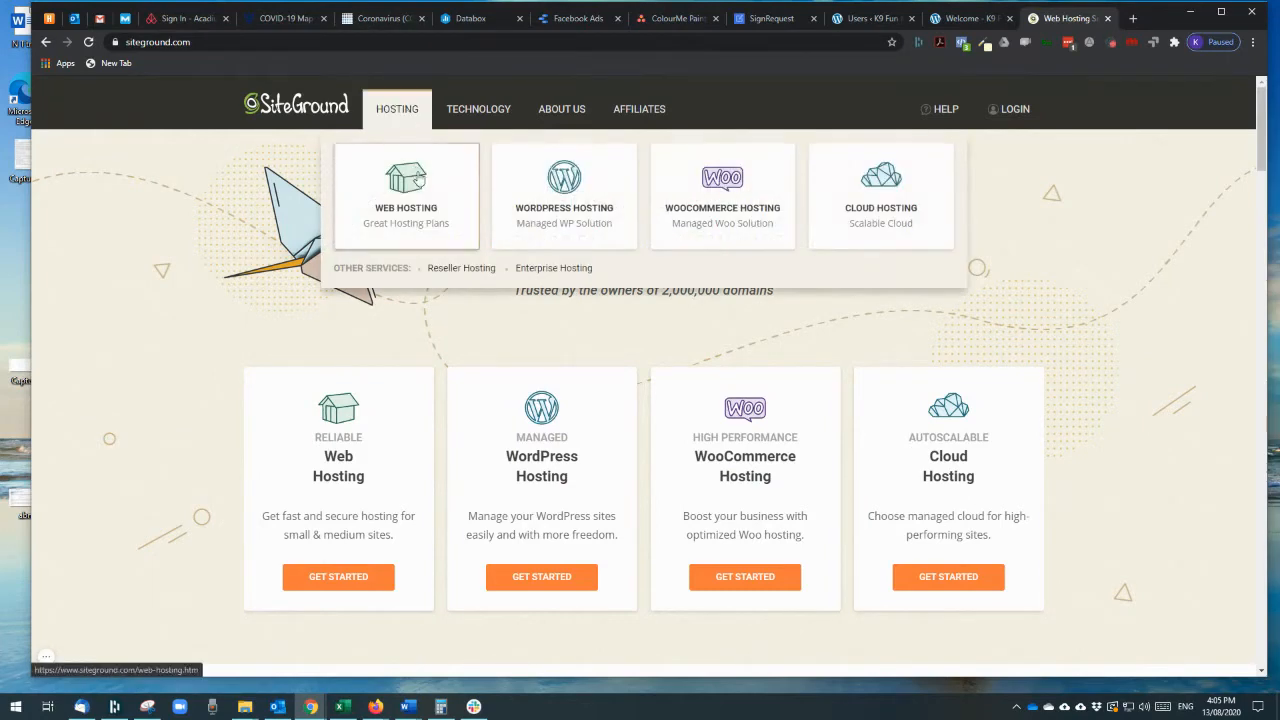
left_click(399, 218)
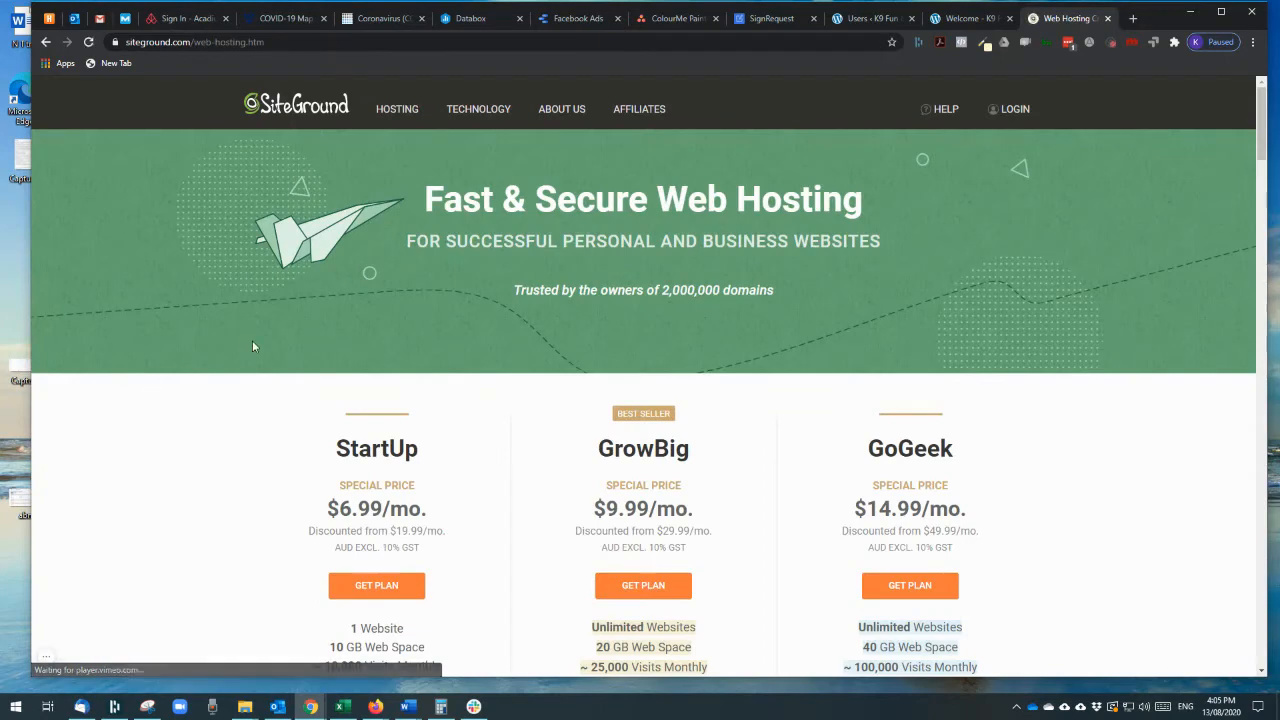
Examine the StartUp, GrowBig and GoGeek hosting plans and highlight the StartUp plan's monthly special price.
scroll(256, 340, "down", 1)
scroll(256, 343, "down", 2)
scroll(256, 343, "up", 2)
scroll(256, 343, "down", 1)
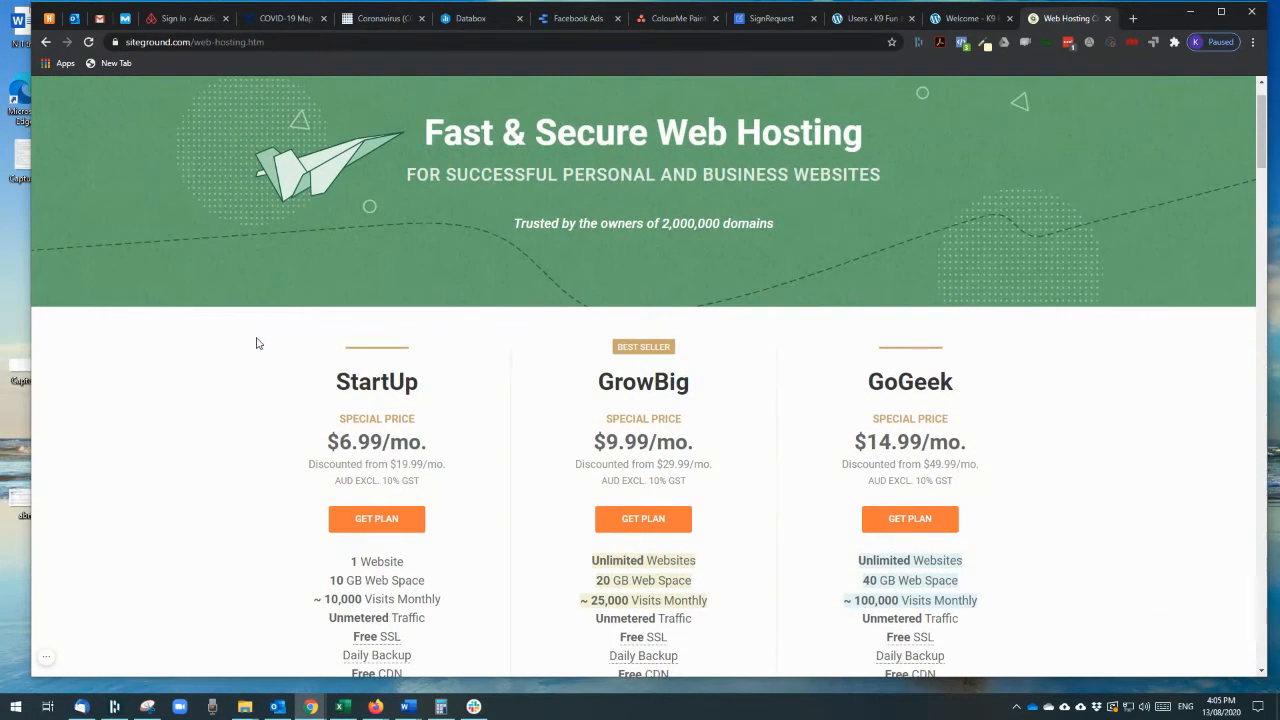
scroll(280, 334, "down", 1)
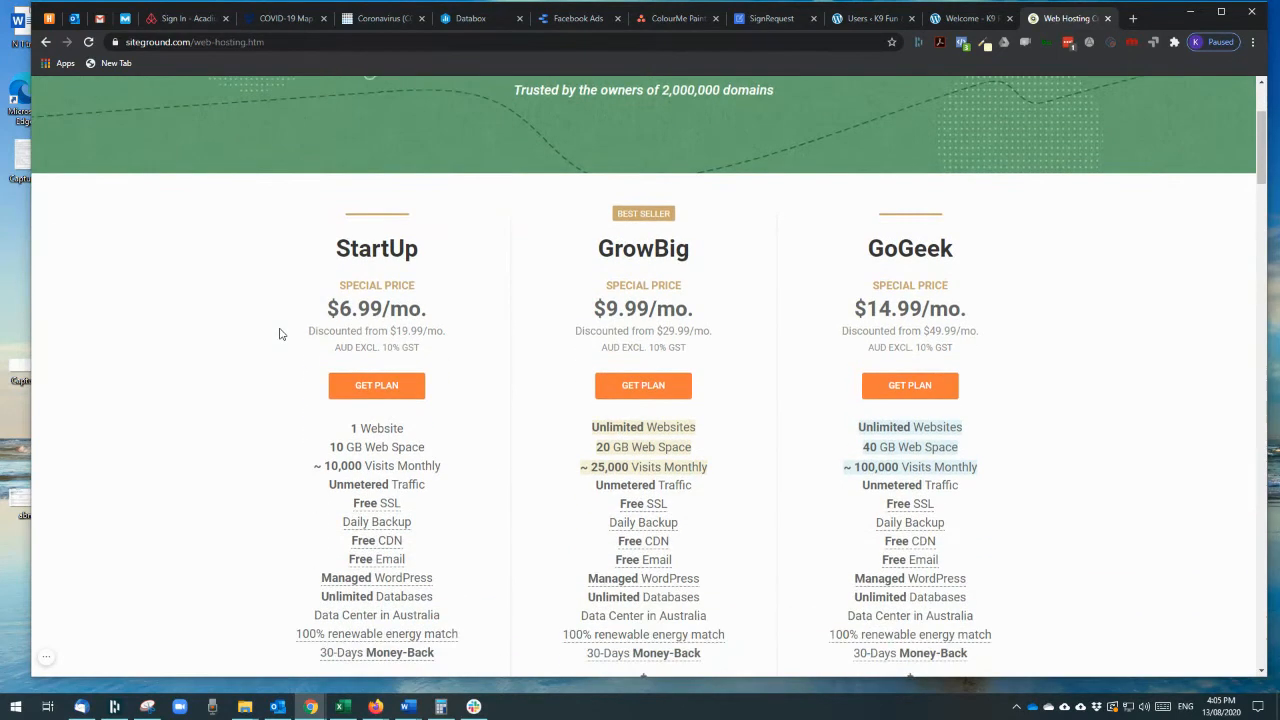
left_click_drag(328, 308, 430, 309)
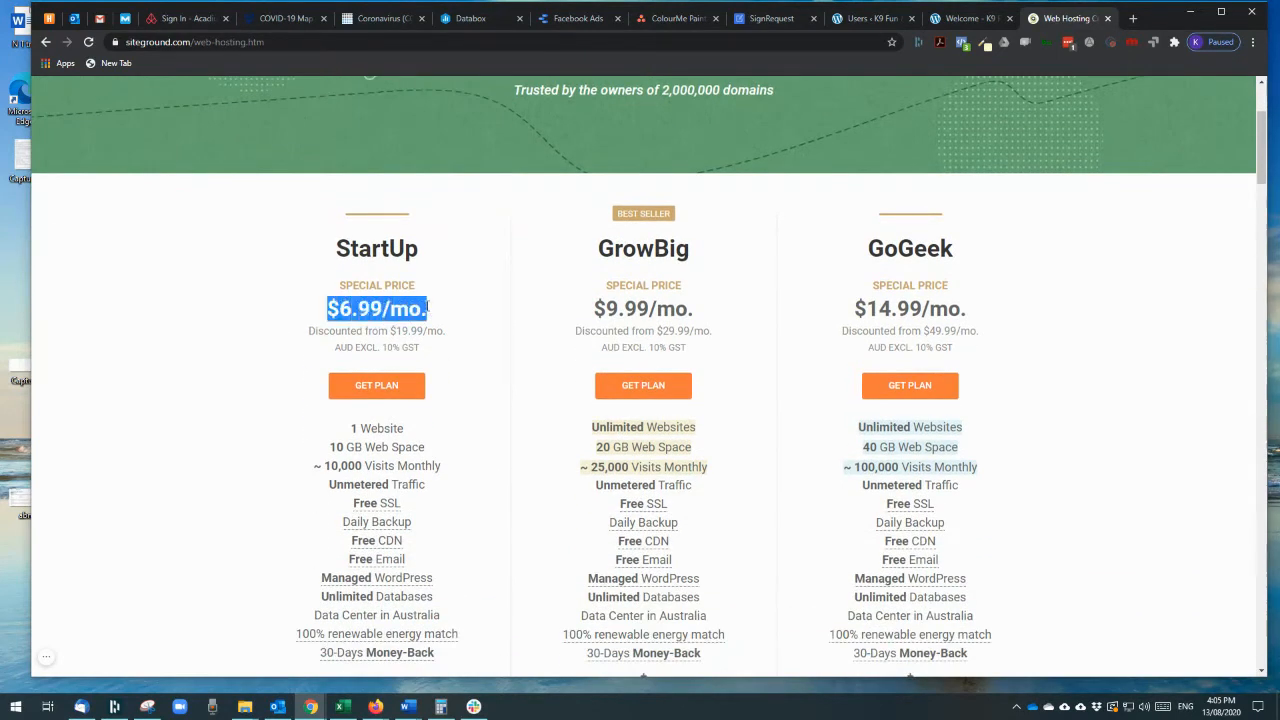
Compare the three hosting plans and highlight the StartUp plan's regular monthly price before the discount.
scroll(213, 396, "down", 1)
scroll(213, 396, "down", 1)
scroll(213, 396, "up", 2)
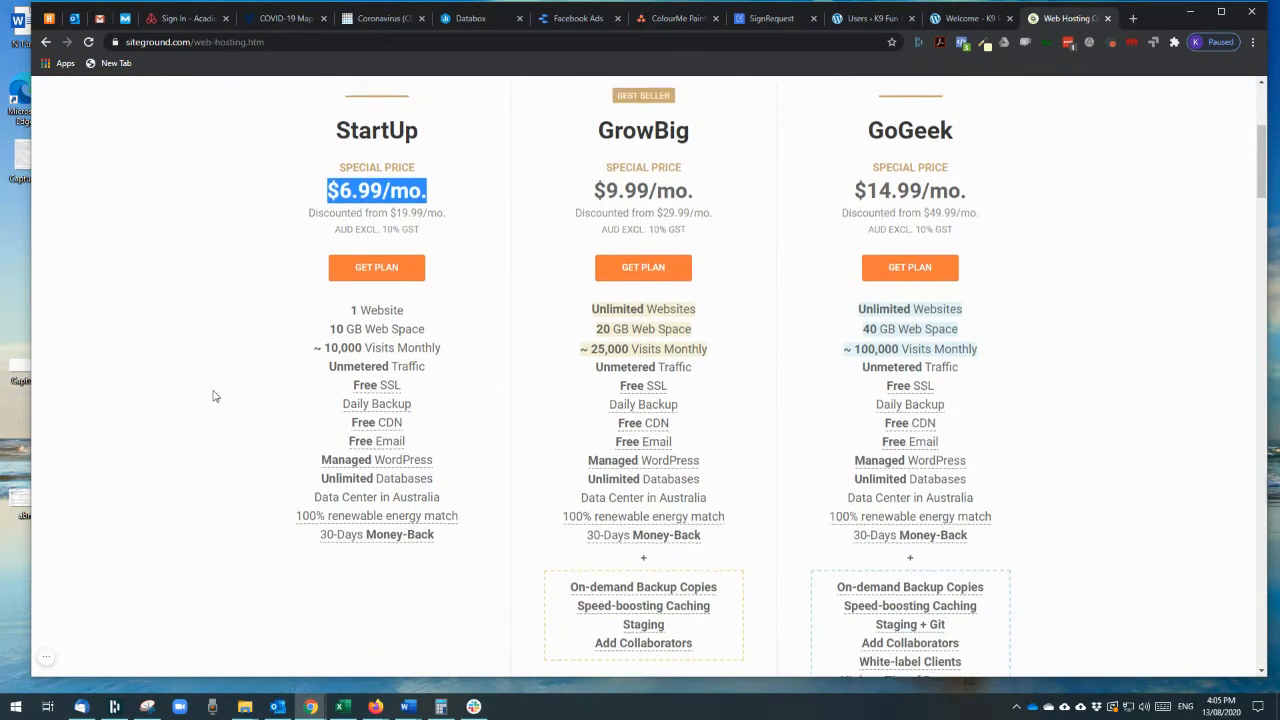
scroll(213, 396, "down", 1)
scroll(213, 396, "up", 1)
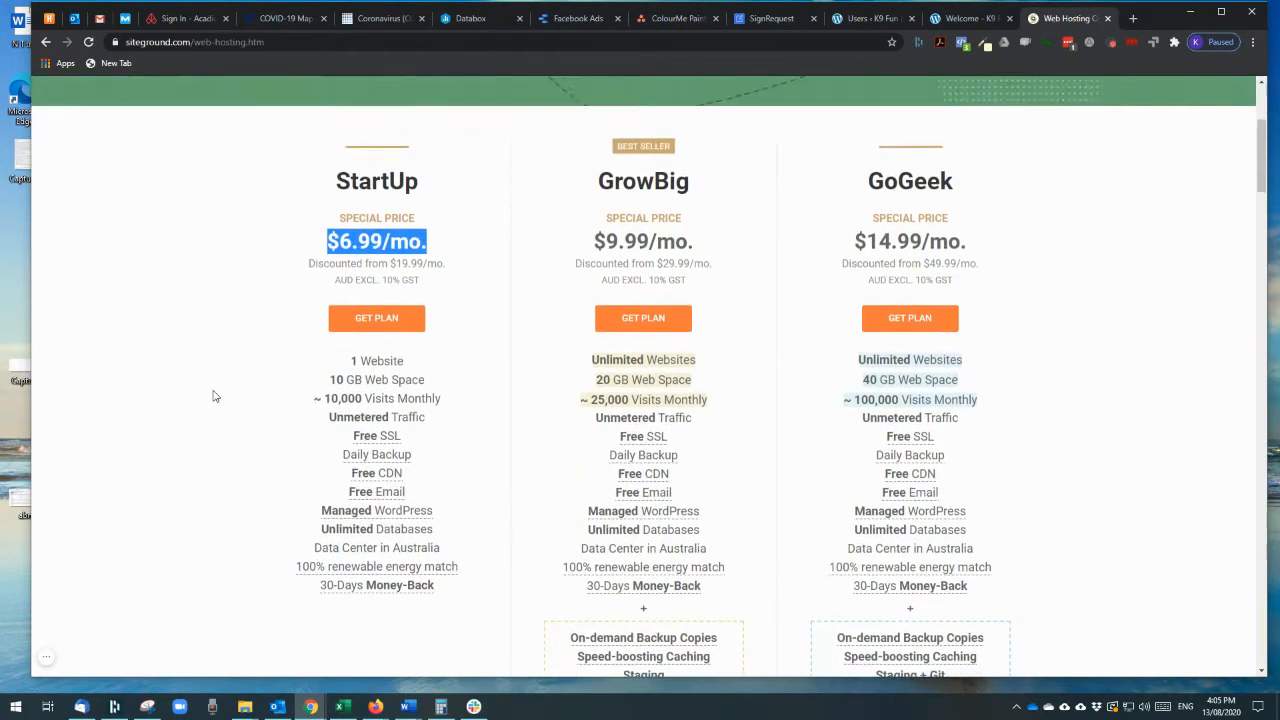
left_click_drag(390, 265, 446, 265)
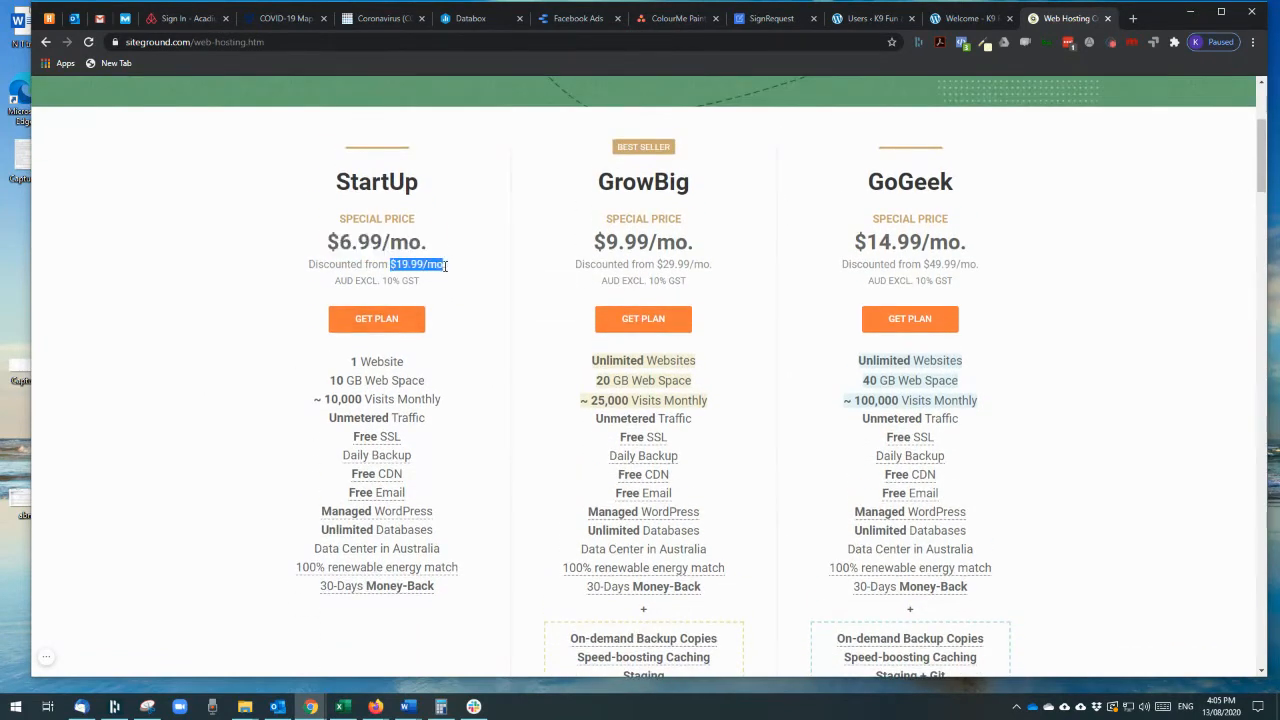
scroll(202, 406, "down", 1)
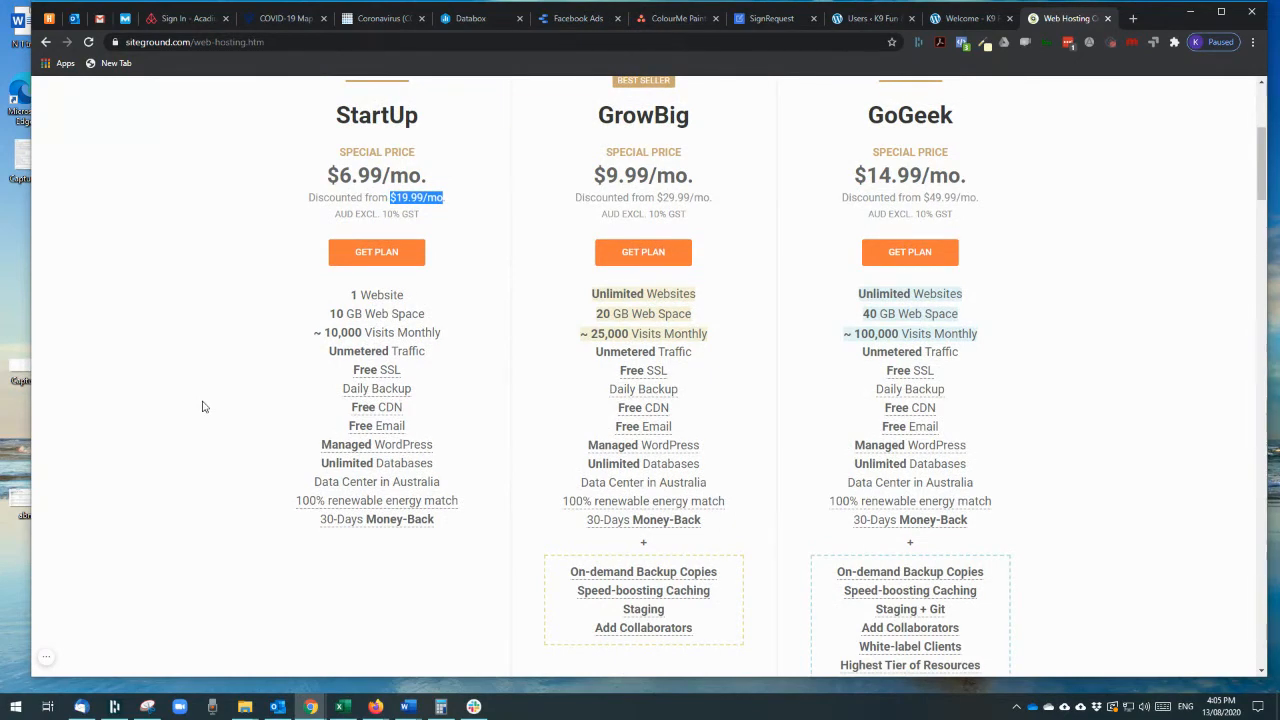
Examine the StartUp plan's included features, including the descriptions of Free SSL, Free CDN and the 100% renewable energy match.
scroll(416, 358, "up", 5)
scroll(302, 368, "down", 4)
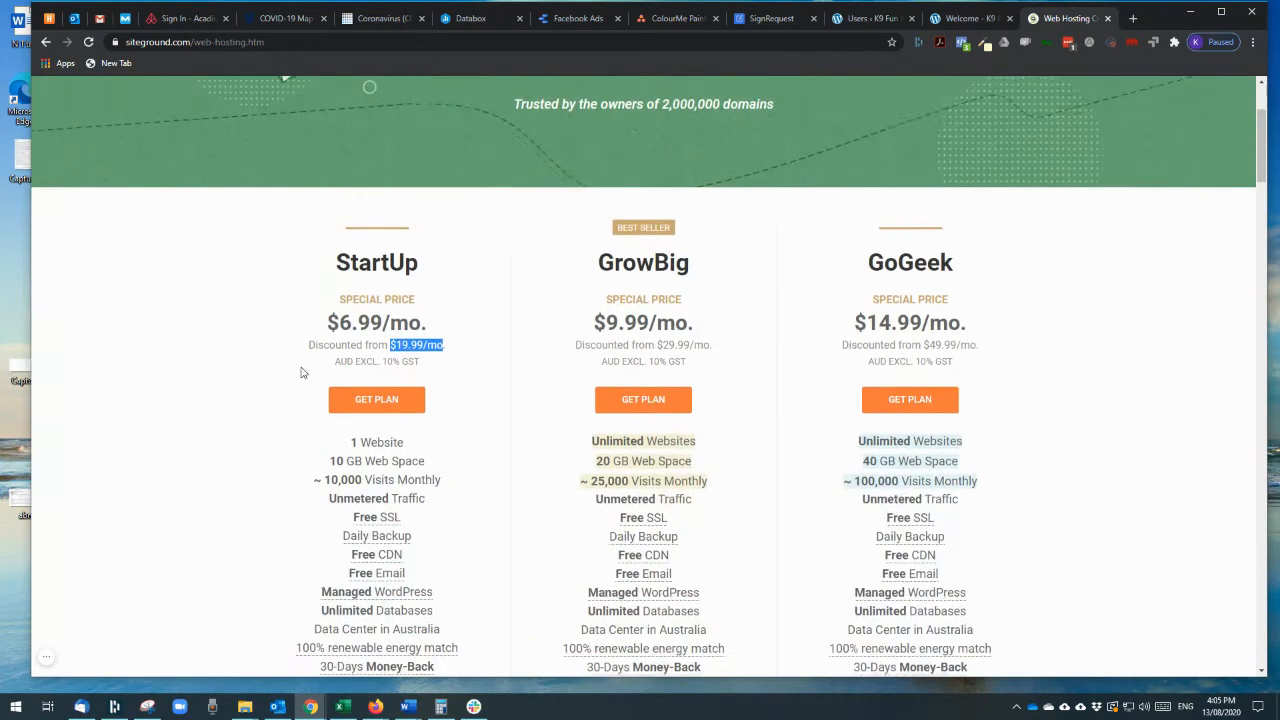
scroll(302, 370, "up", 4)
scroll(306, 370, "down", 1)
scroll(306, 370, "down", 6)
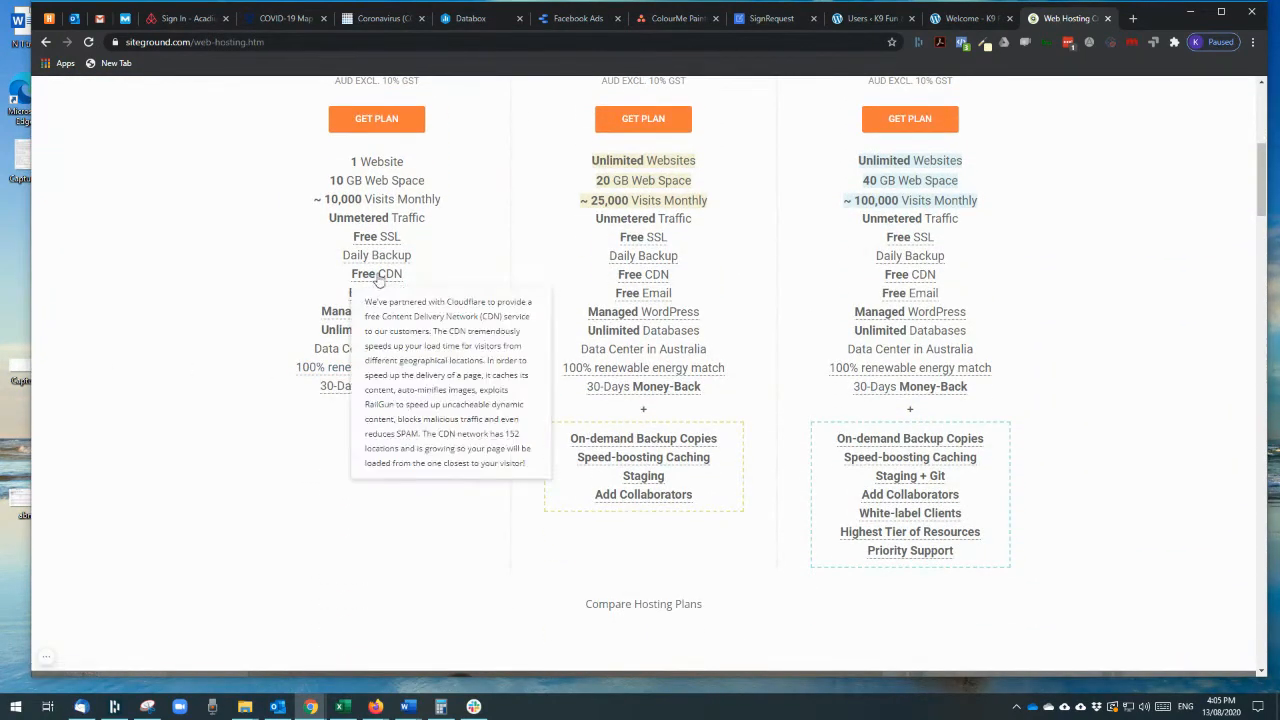
mouse_move(389, 240)
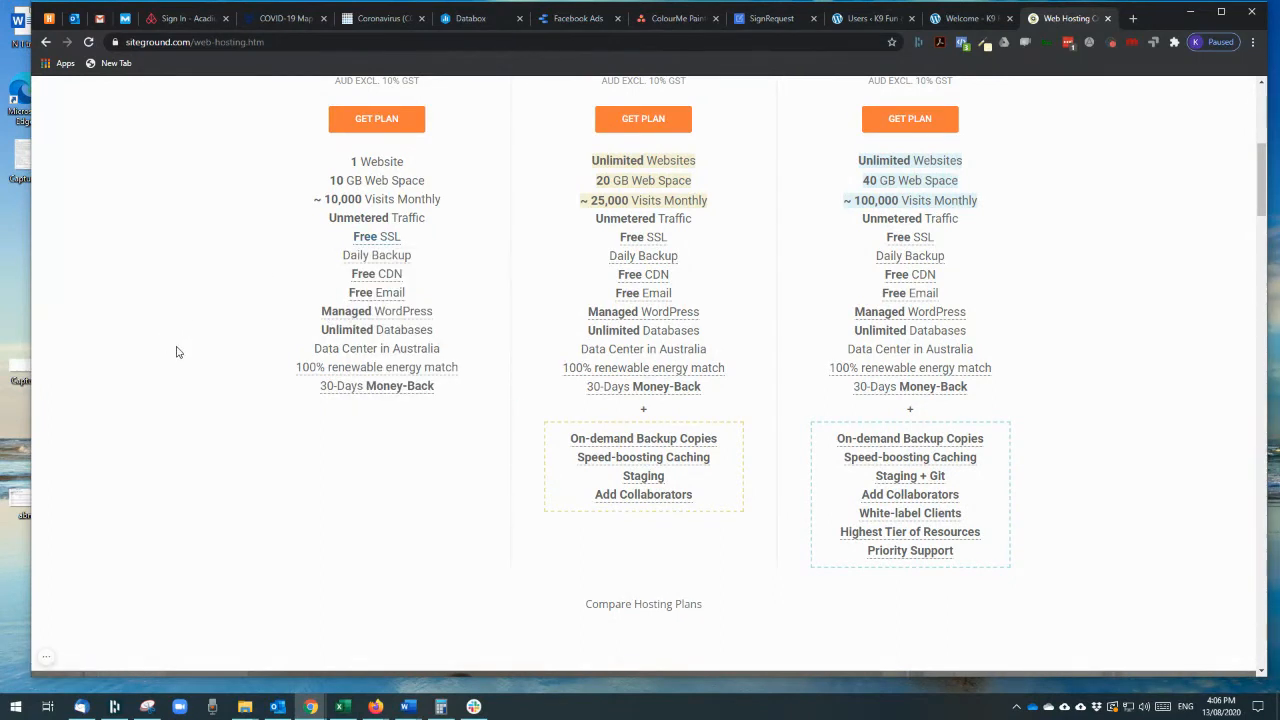
scroll(177, 351, "down", 1)
scroll(309, 331, "up", 3)
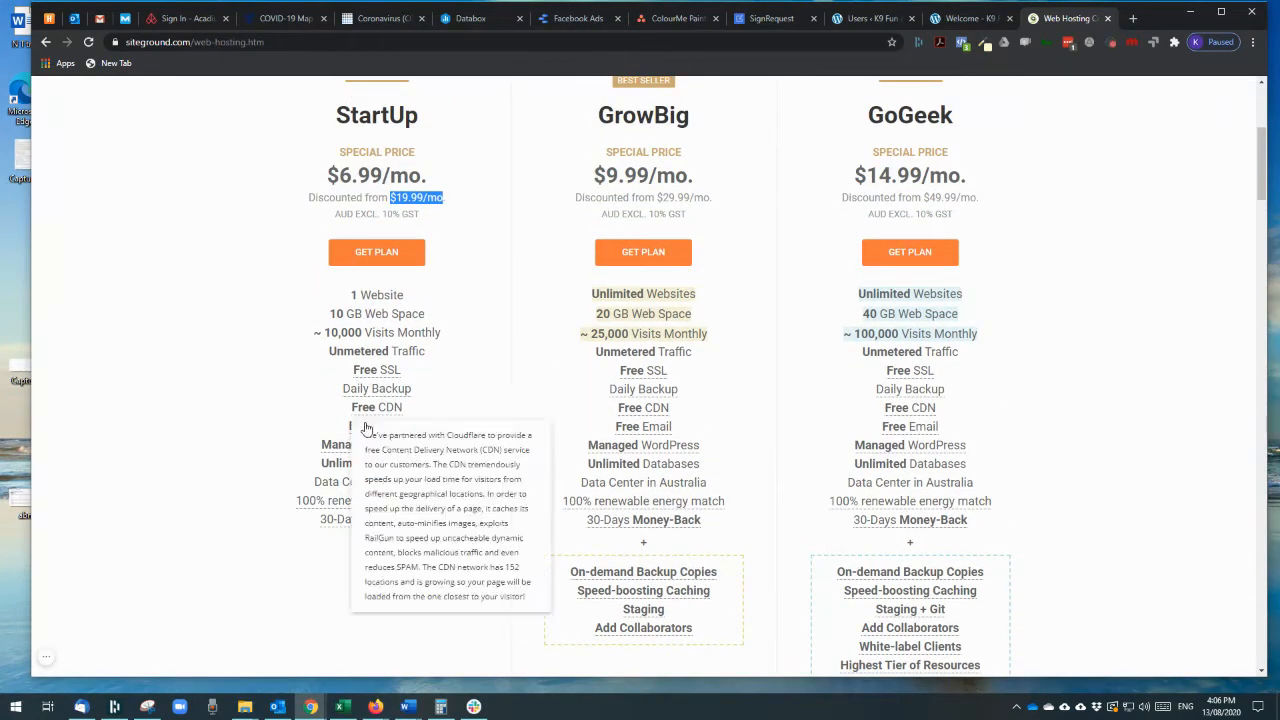
mouse_move(385, 505)
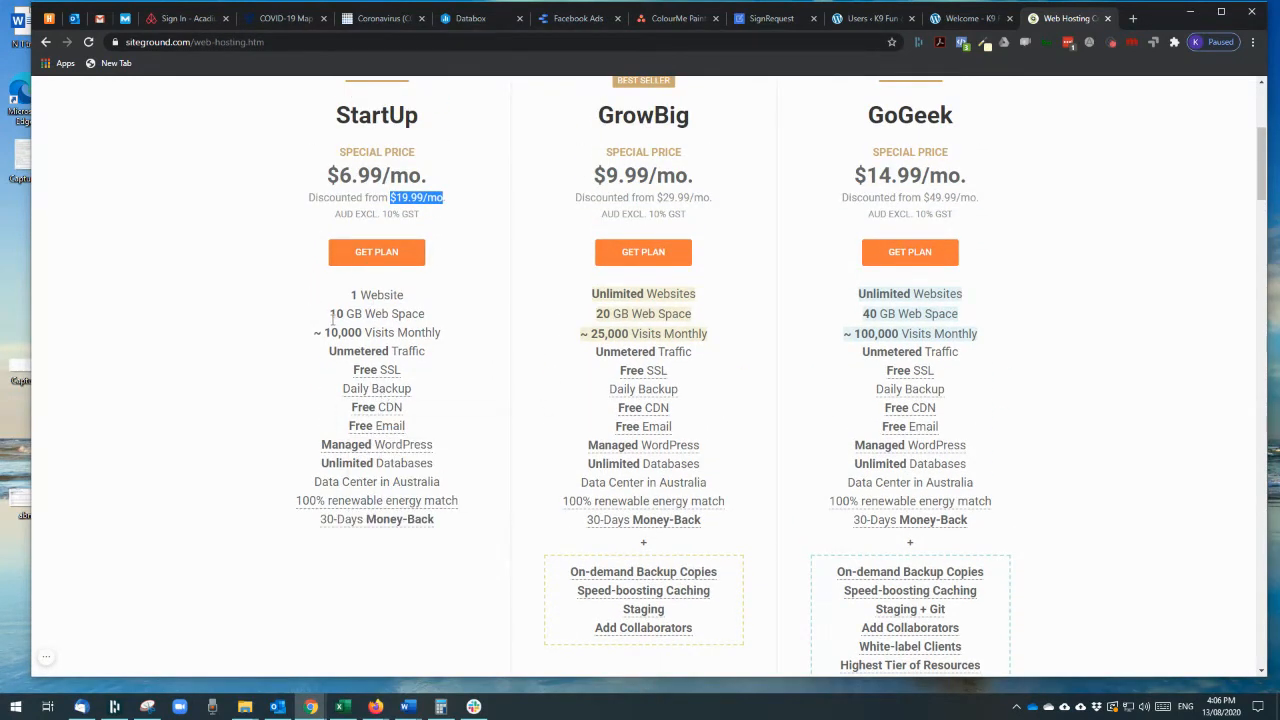
Highlight the StartUp plan's monthly visits allowance and look over the hosting page down to the expert support section.
scroll(251, 334, "down", 2)
scroll(257, 340, "up", 1)
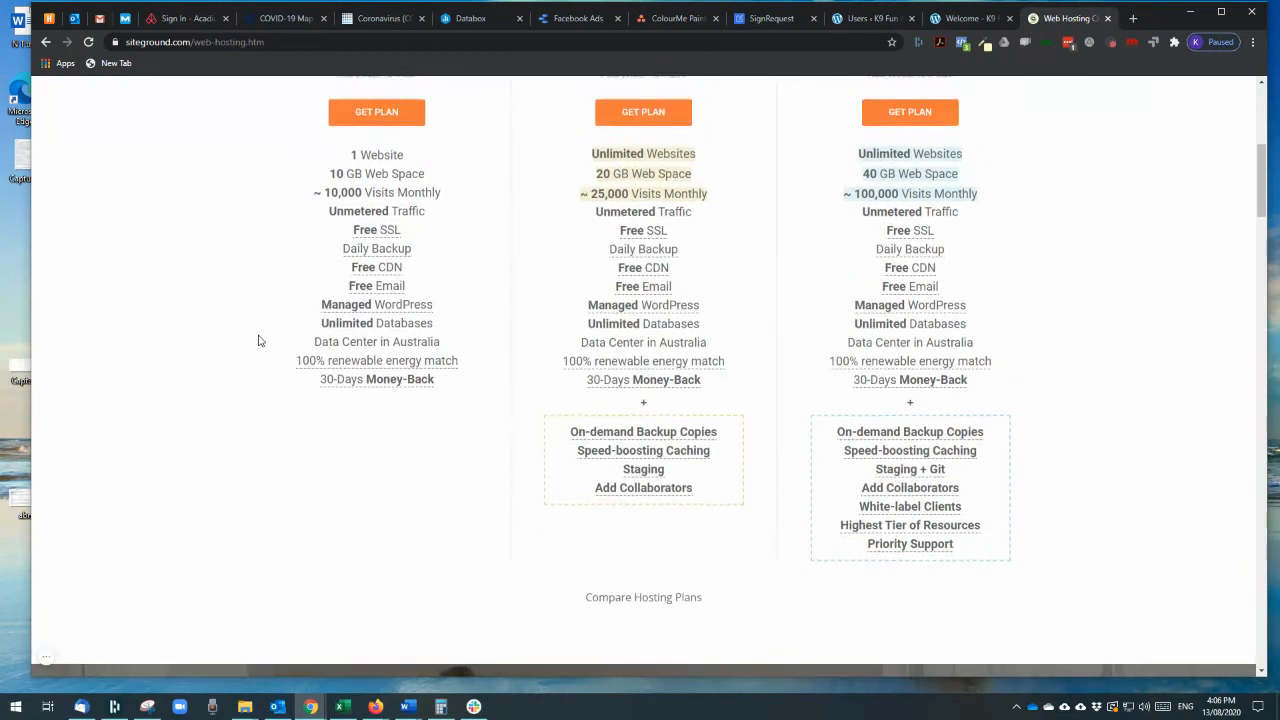
left_click_drag(460, 268, 289, 272)
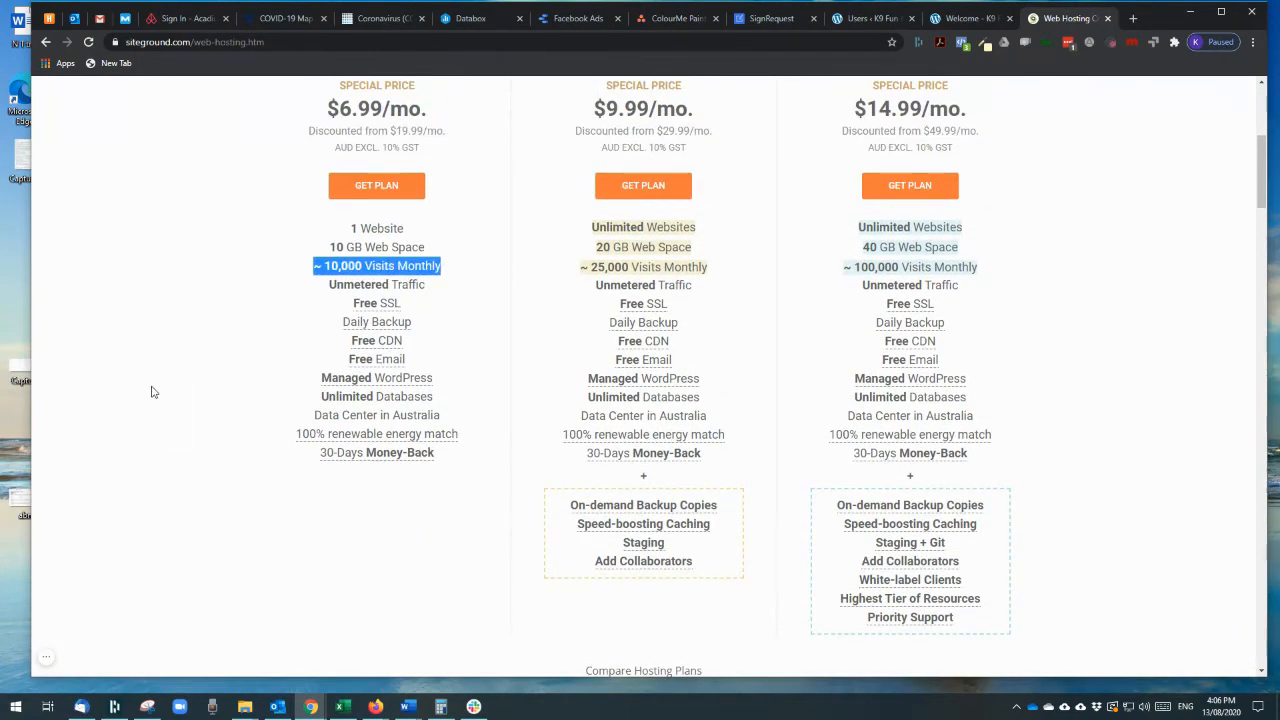
scroll(255, 379, "up", 4)
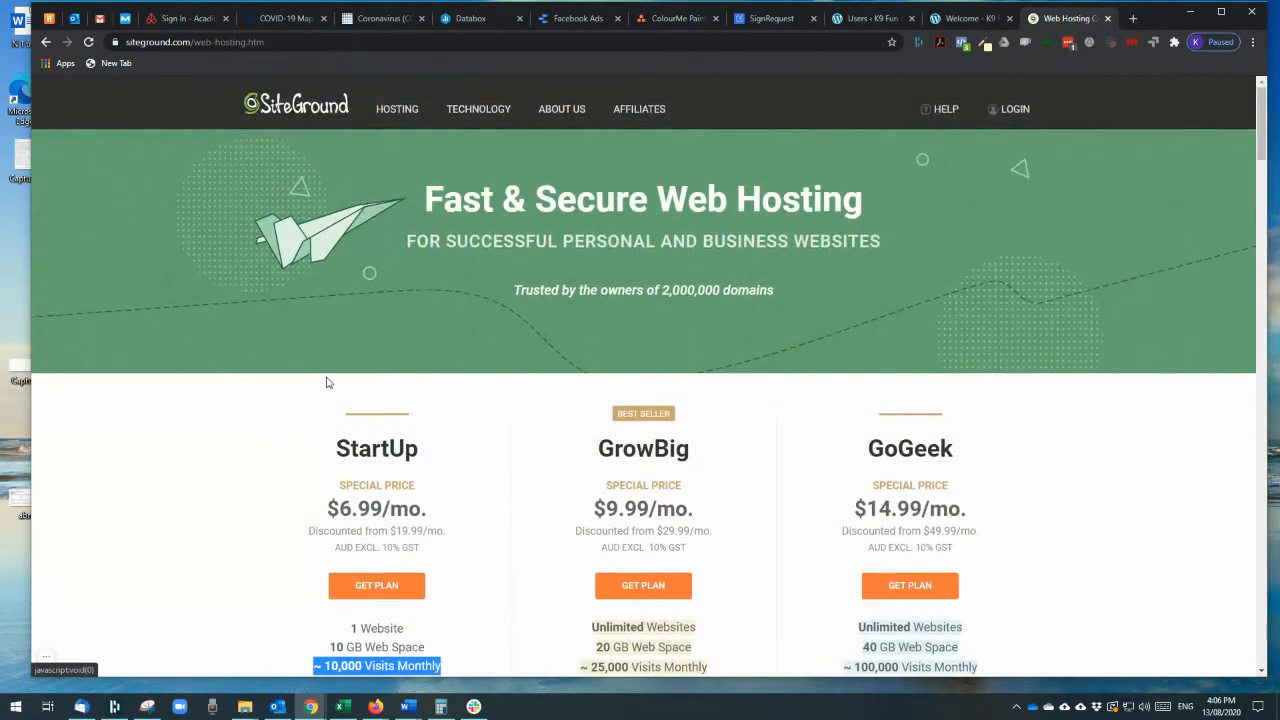
scroll(326, 382, "down", 10)
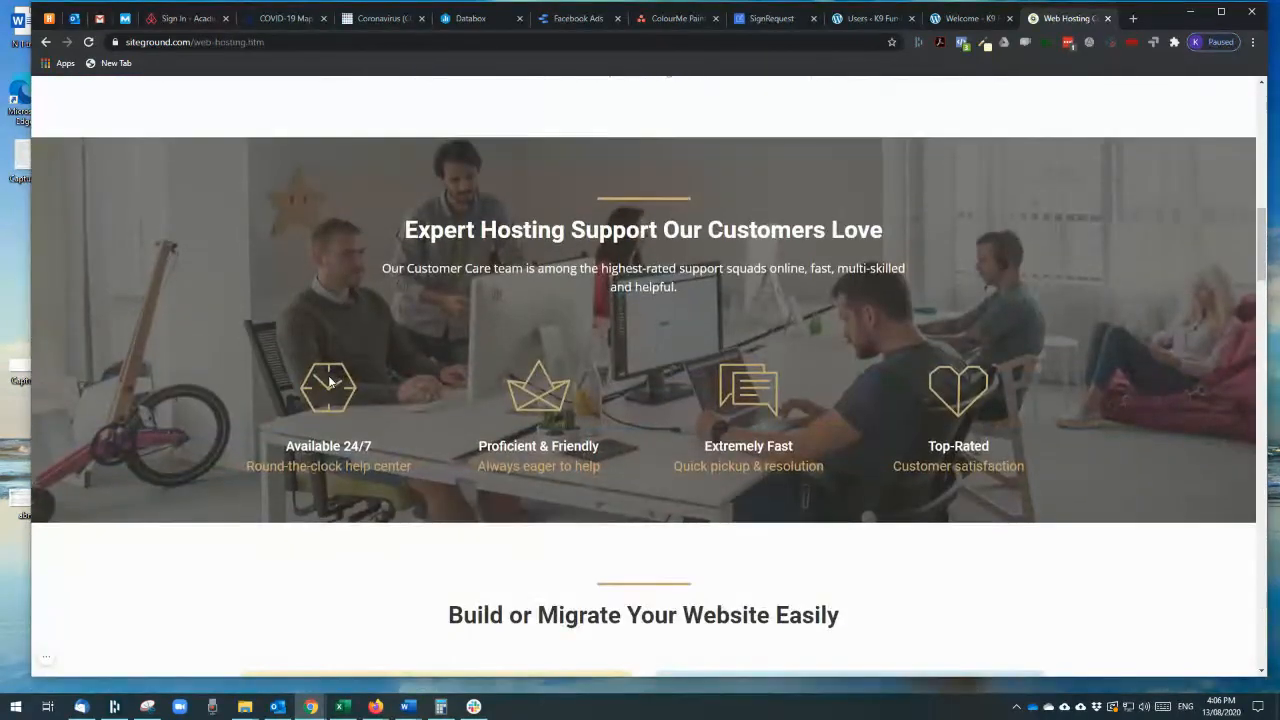
scroll(329, 380, "up", 10)
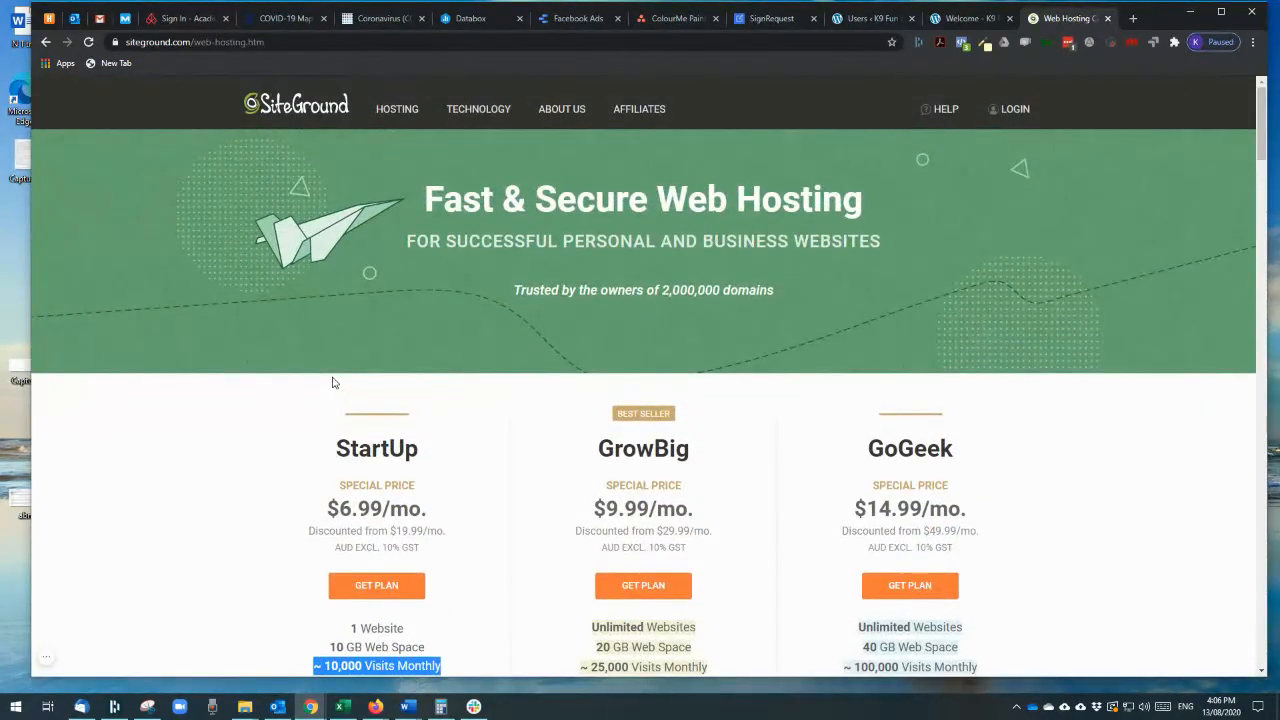
scroll(333, 383, "down", 3)
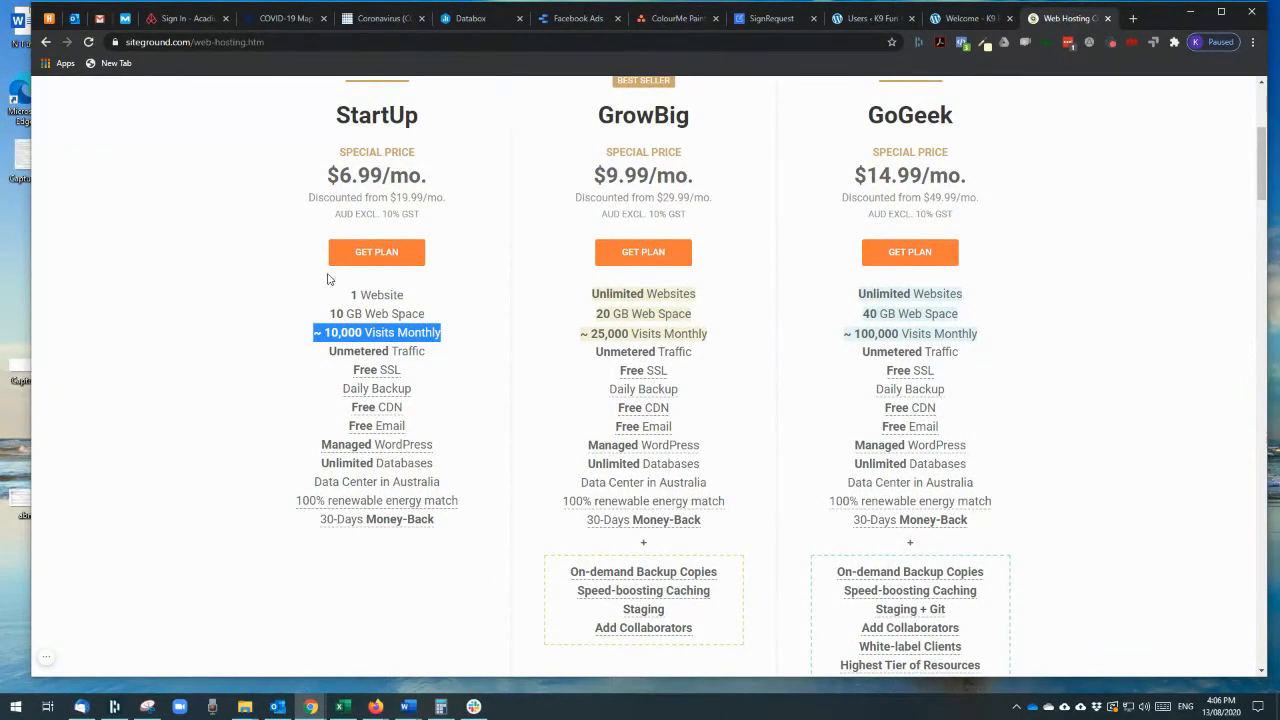
scroll(327, 279, "up", 3)
Return to the K9 Fun & Games Users page in WordPress and look over the remaining admin menu entries.
left_click(860, 19)
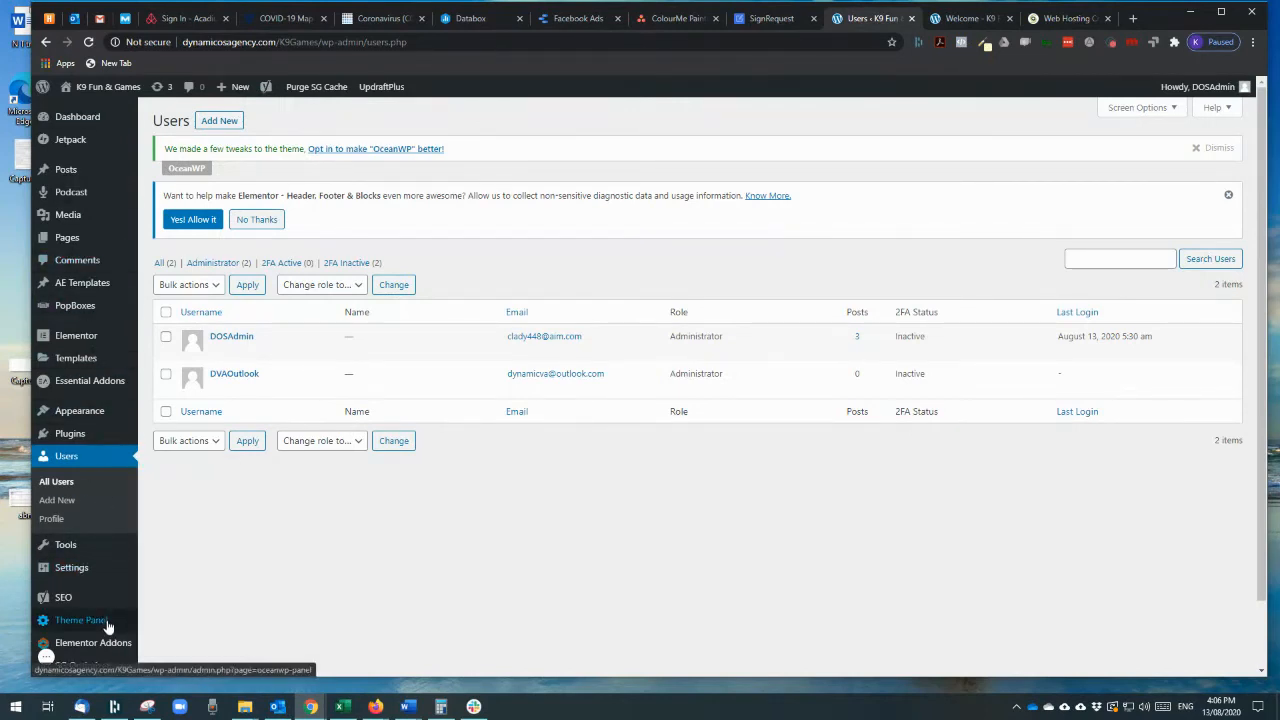
scroll(214, 500, "down", 1)
mouse_move(85, 622)
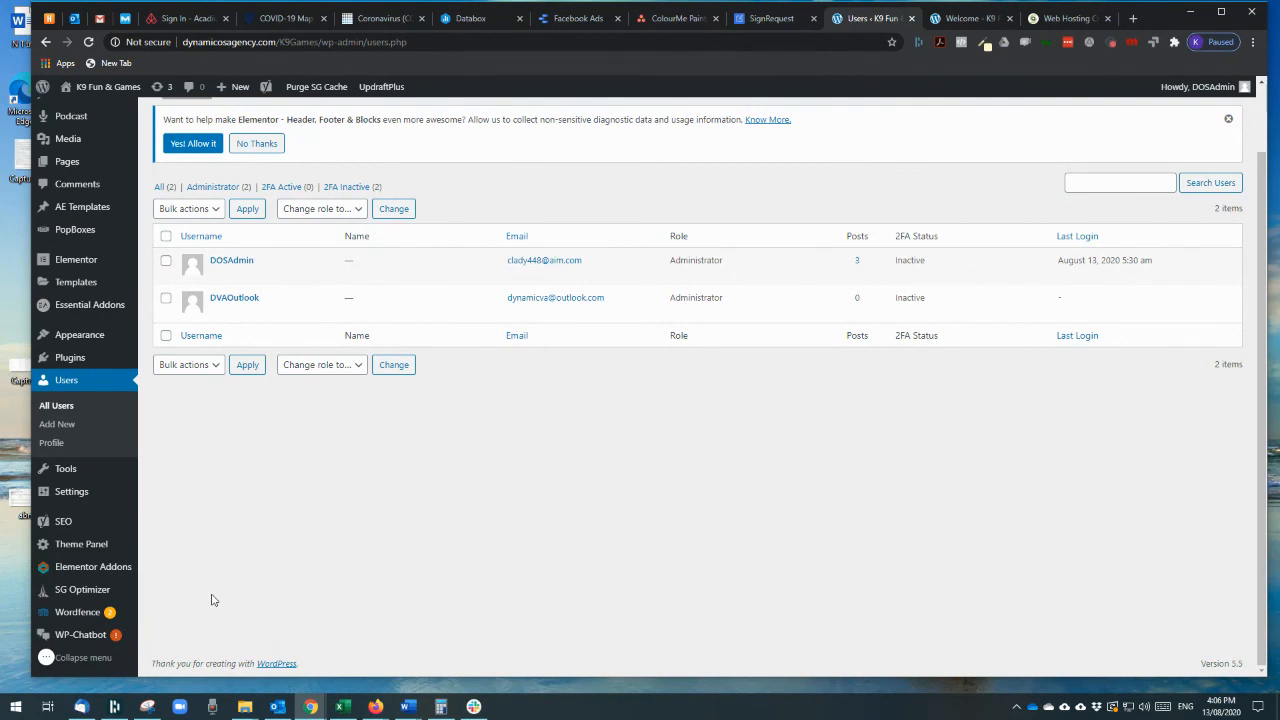
left_click(45, 662)
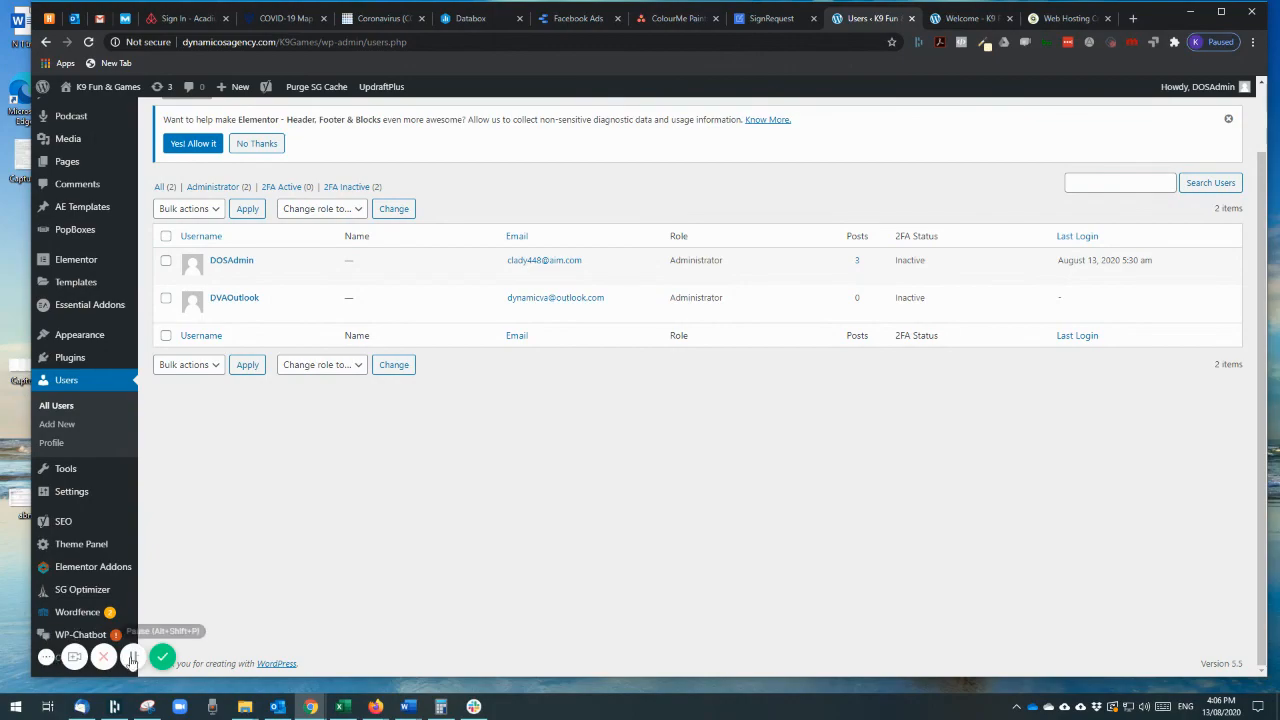